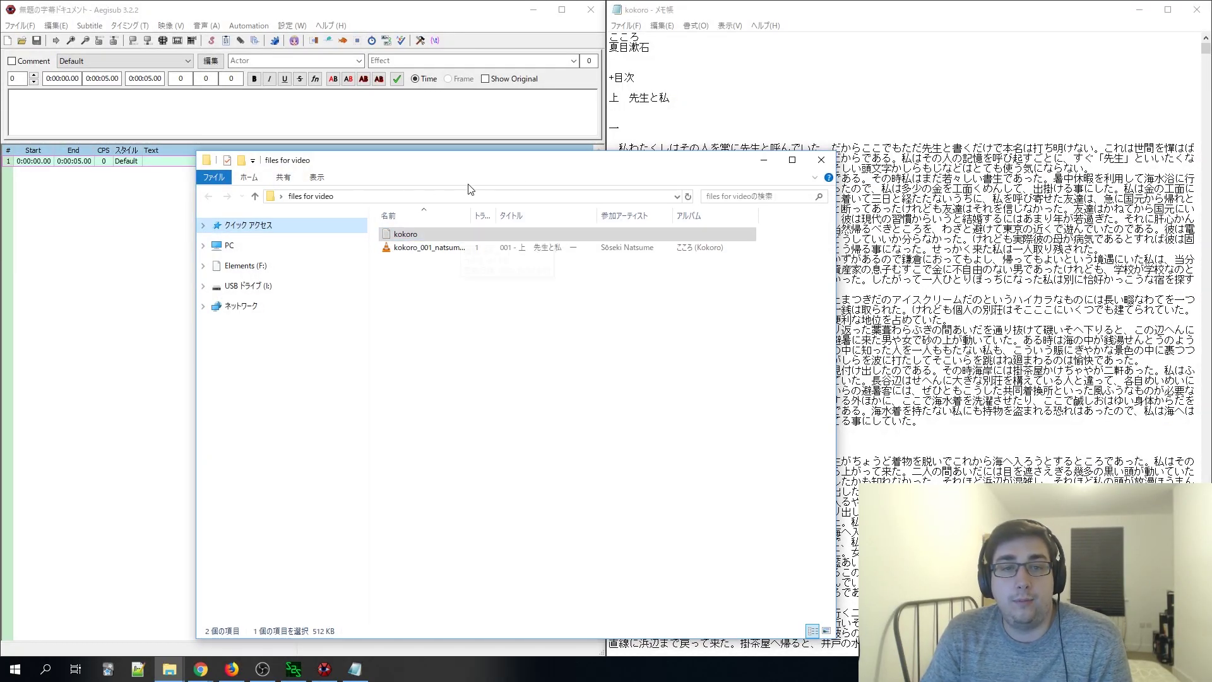
- Load the kokoro_001 audiobook track from the folder into Aegisub so its waveform appears
drag(580, 169, 515, 258)
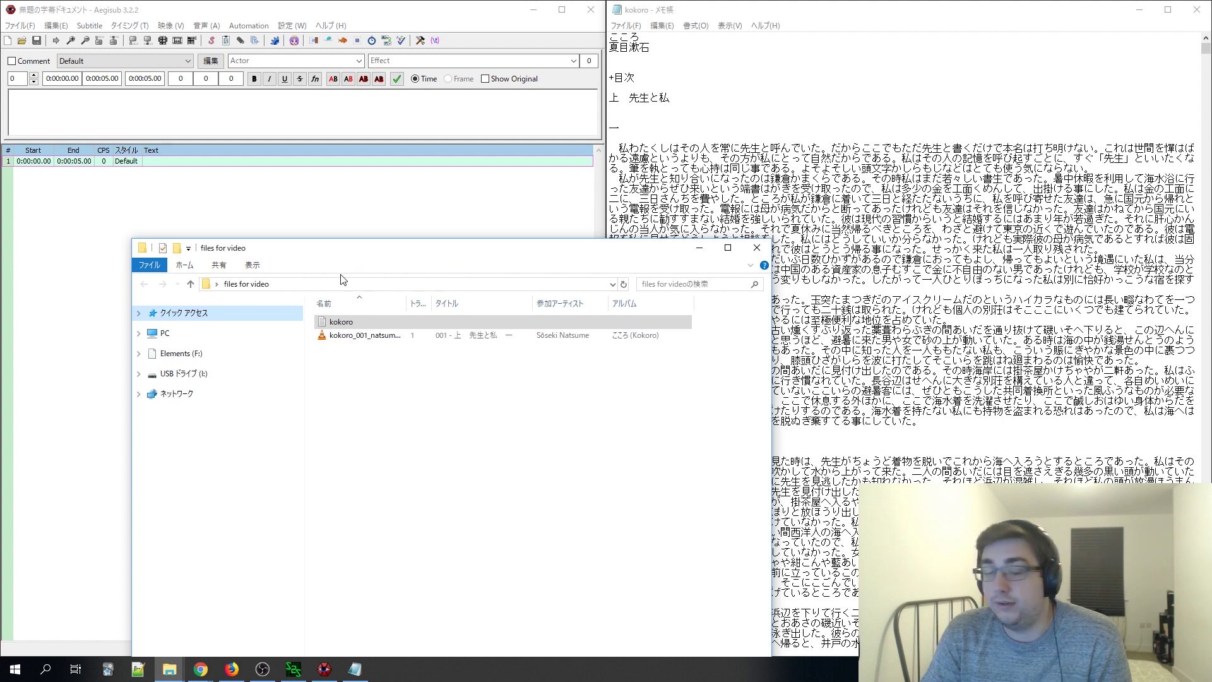
drag(485, 268, 465, 284)
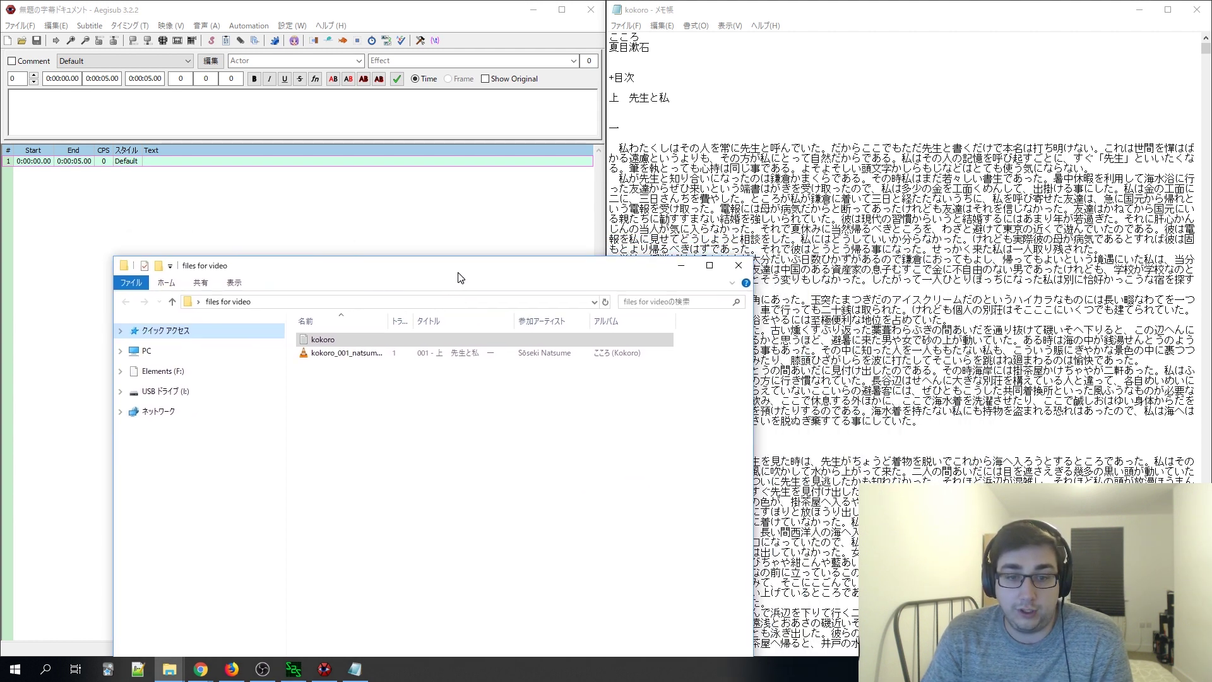
click(339, 356)
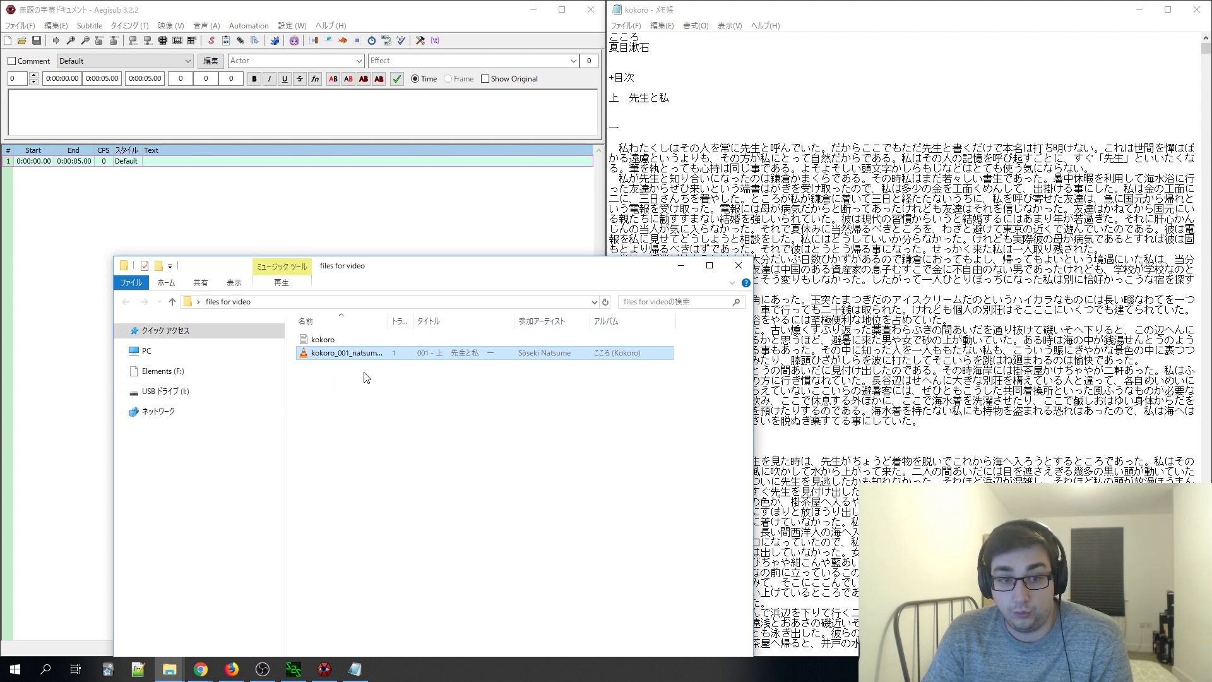
drag(413, 271, 801, 261)
drag(770, 346, 269, 198)
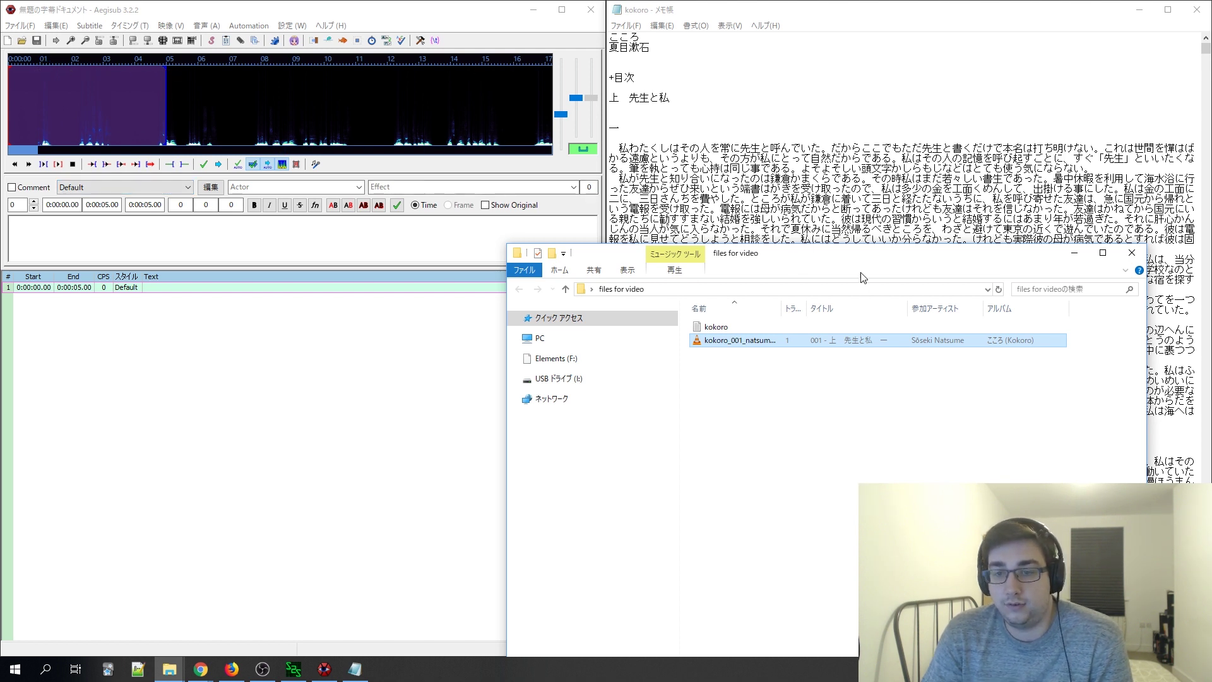
- Copy the opening sentence 私わたくしはその人を常に先生と呼んでいた。 from Notepad into Aegisub's first subtitle line
drag(1017, 264, 587, 238)
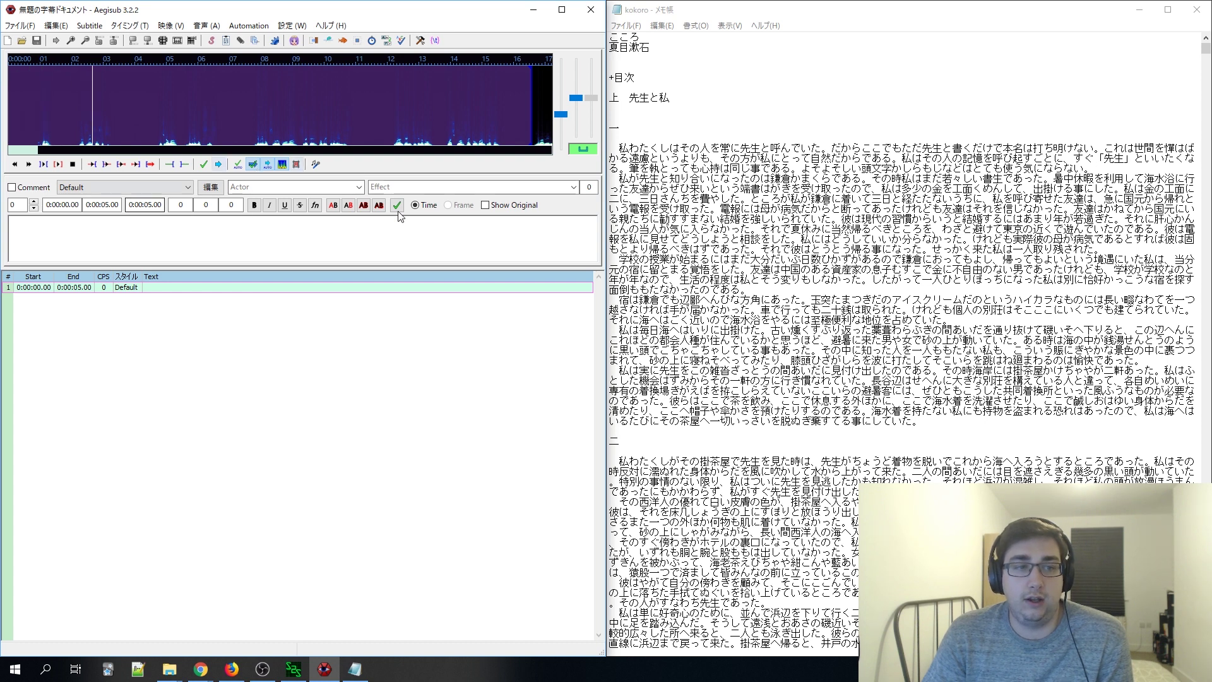
drag(619, 148, 832, 148)
key(ctrl+c)
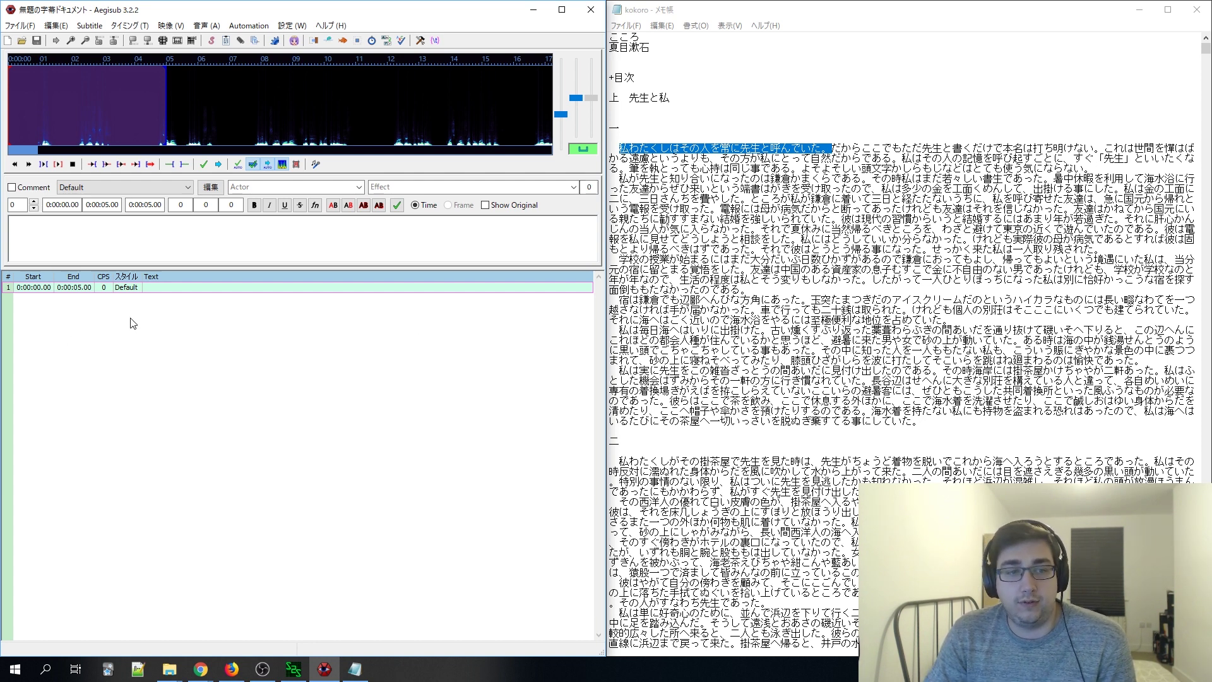
click(746, 200)
drag(621, 145, 812, 147)
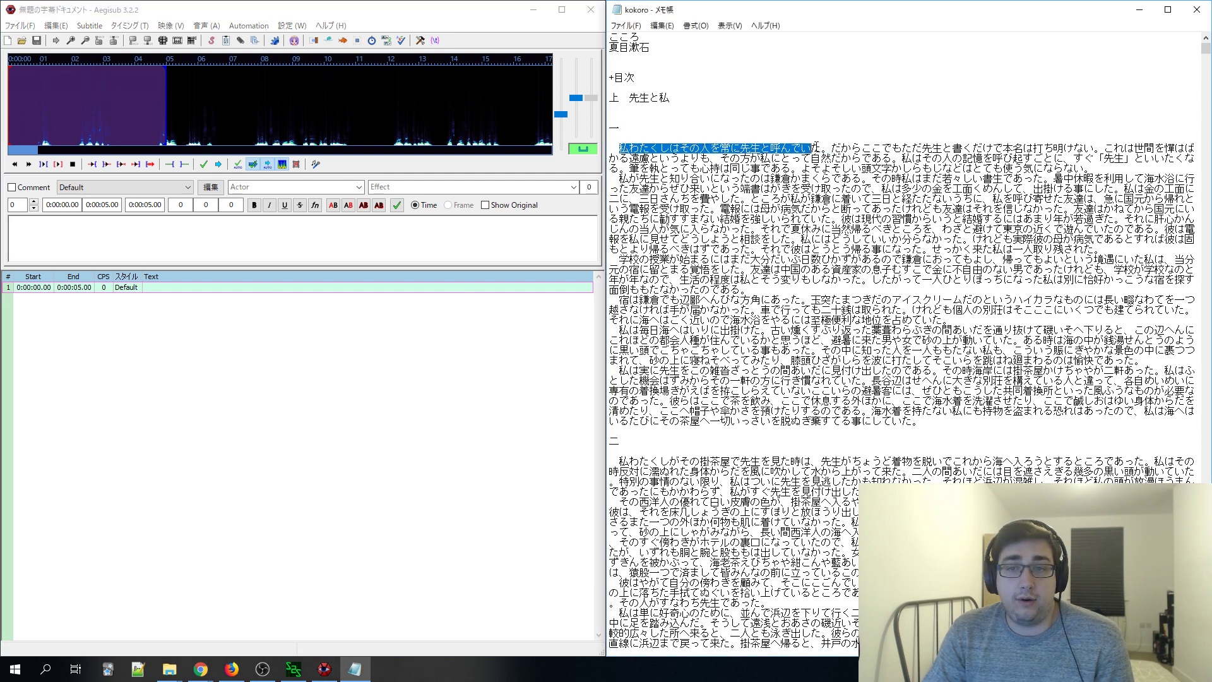
click(238, 385)
key(ctrl+v)
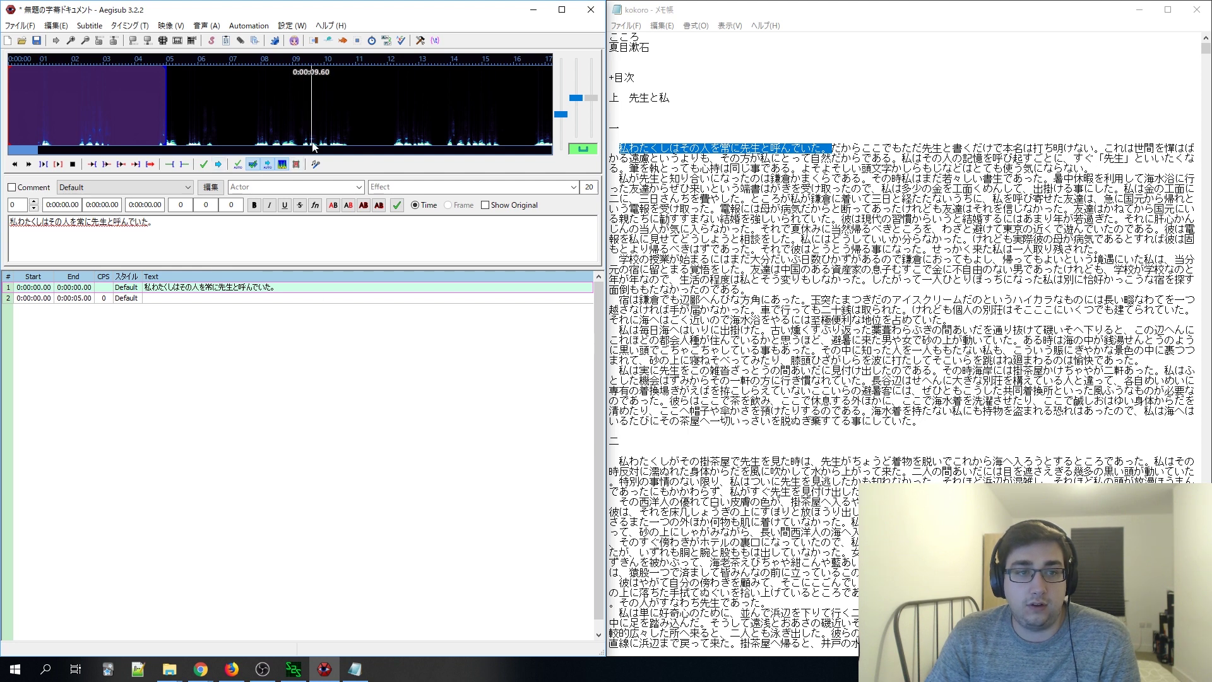
- Mark the audio span where the first sentence is spoken and play it back
click(349, 120)
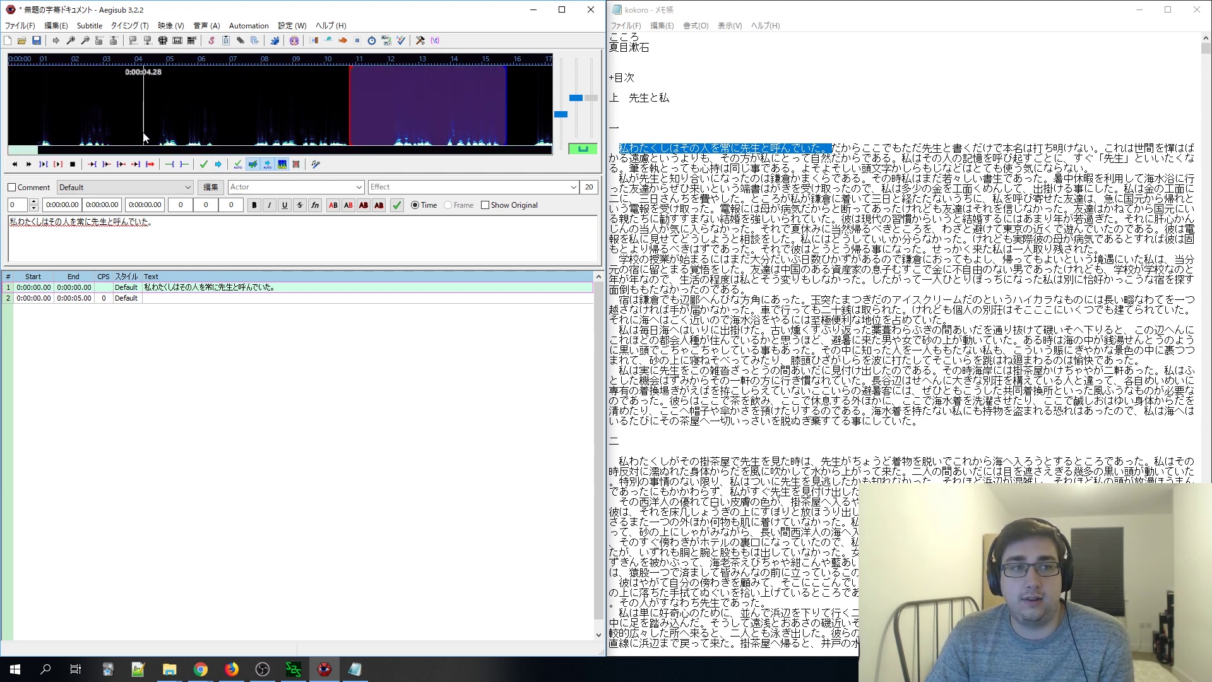
drag(25, 150, 70, 152)
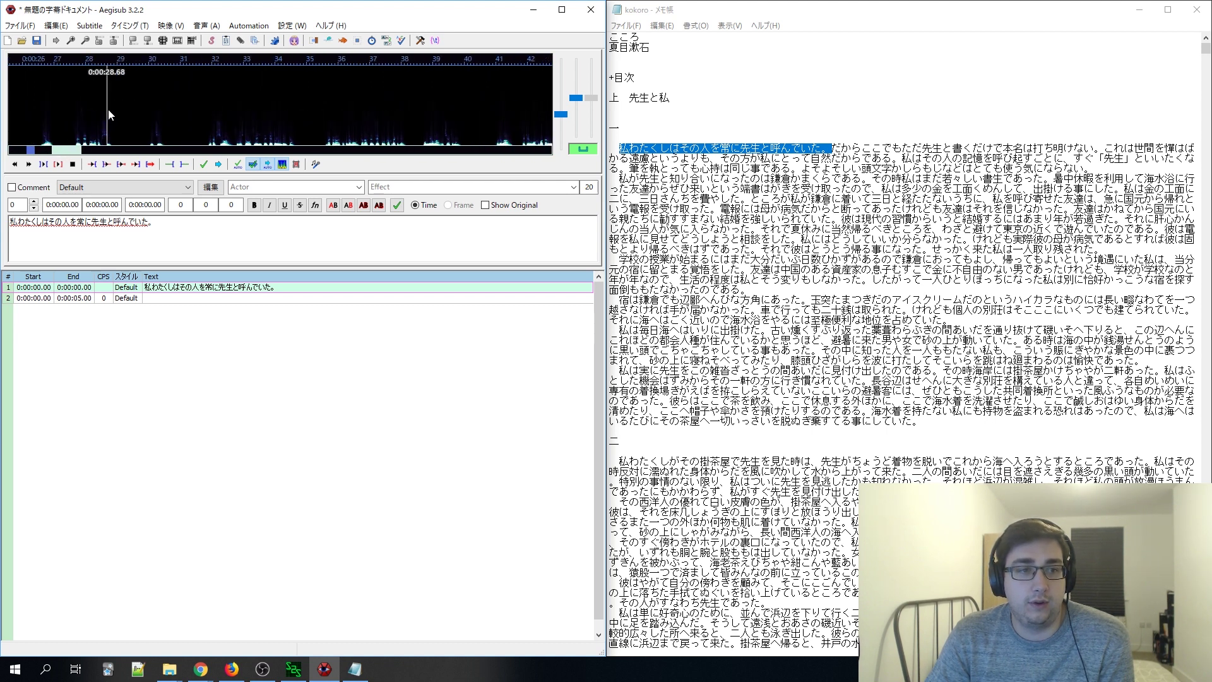
drag(123, 97, 369, 126)
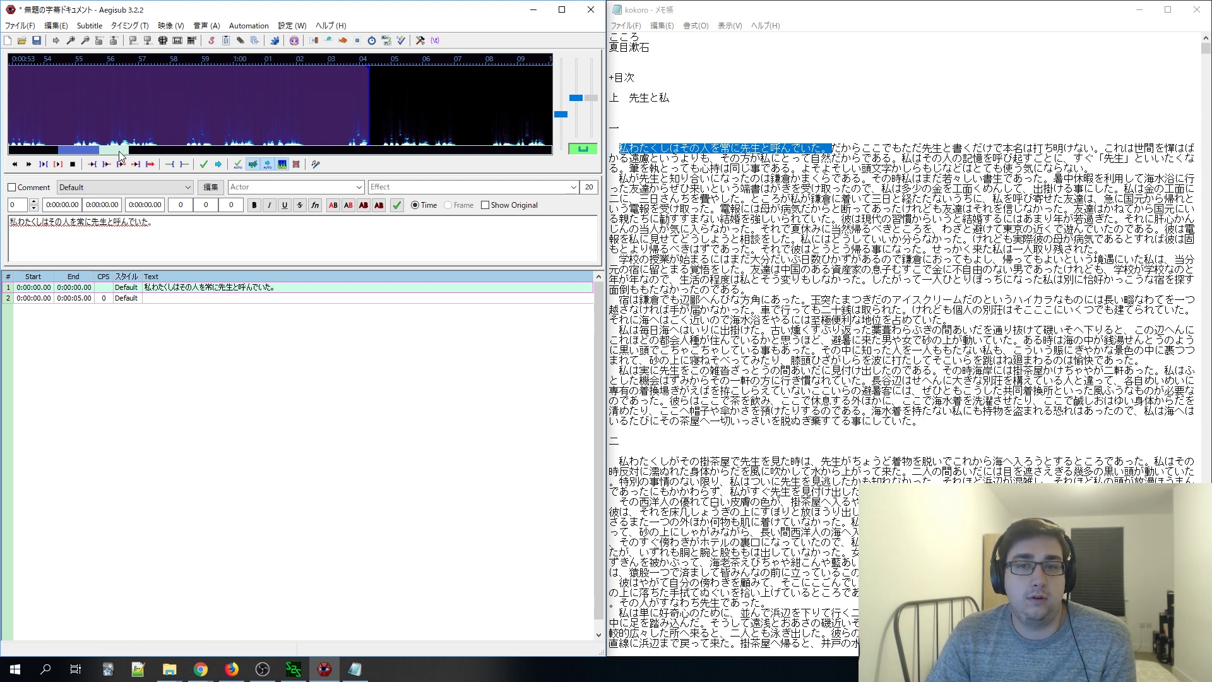
drag(121, 155, 70, 155)
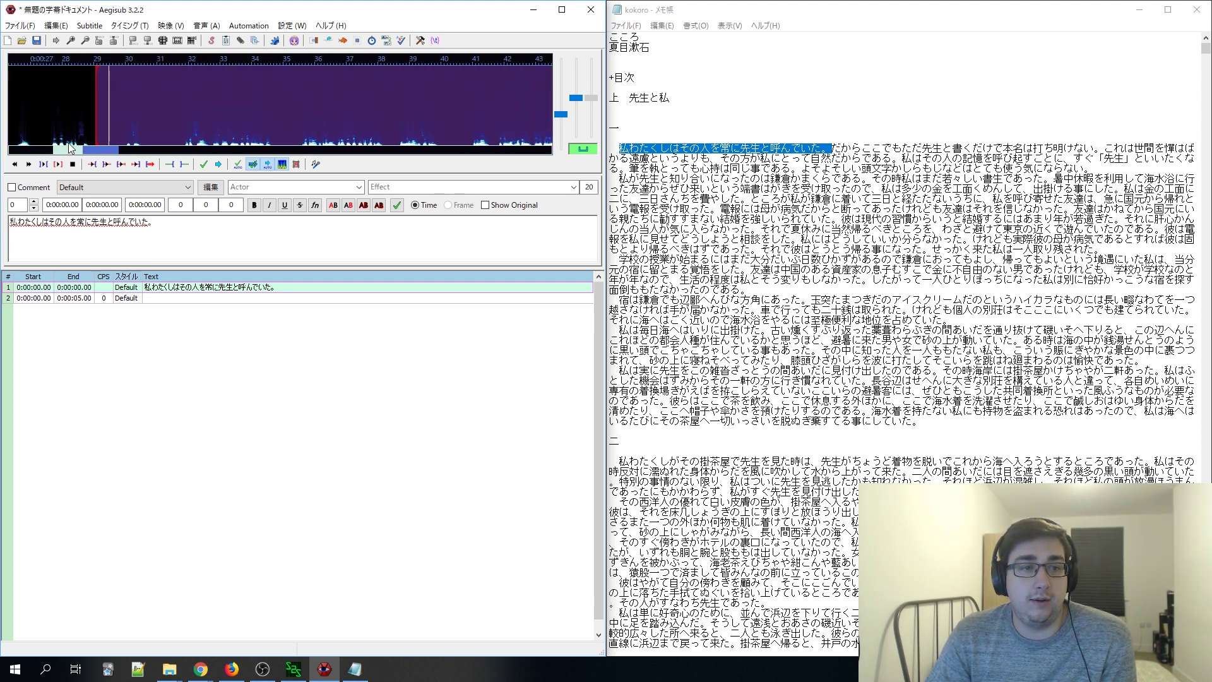
key(s)
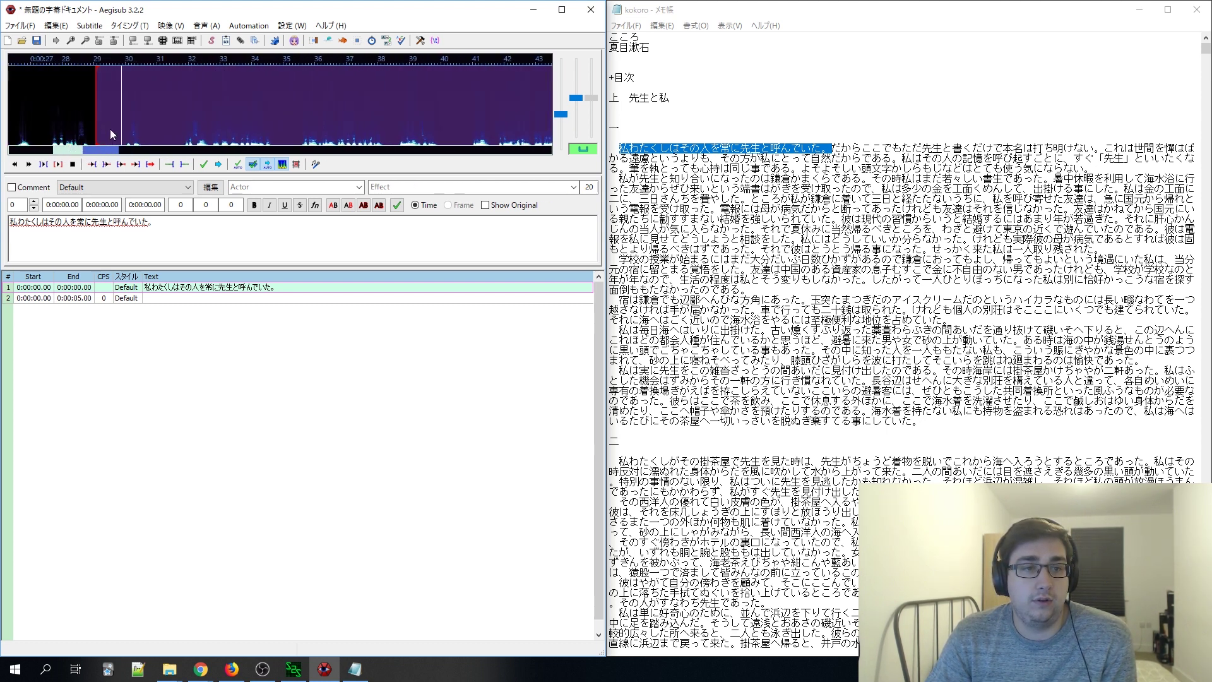
key(s)
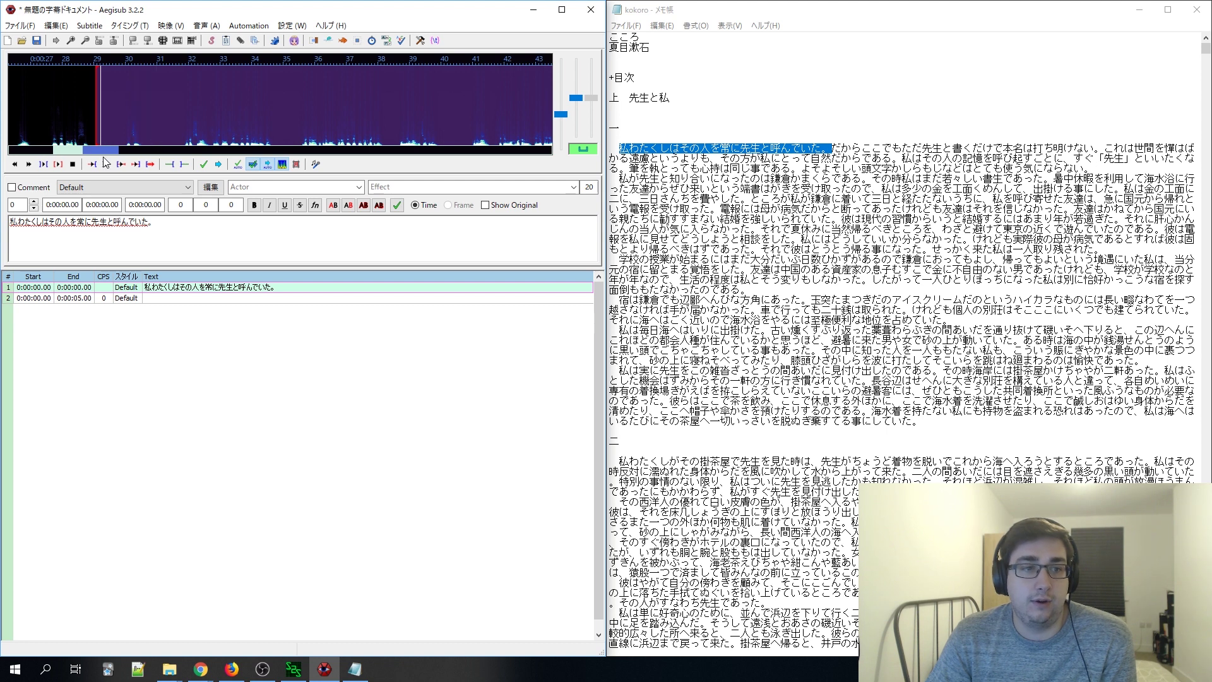
click(73, 165)
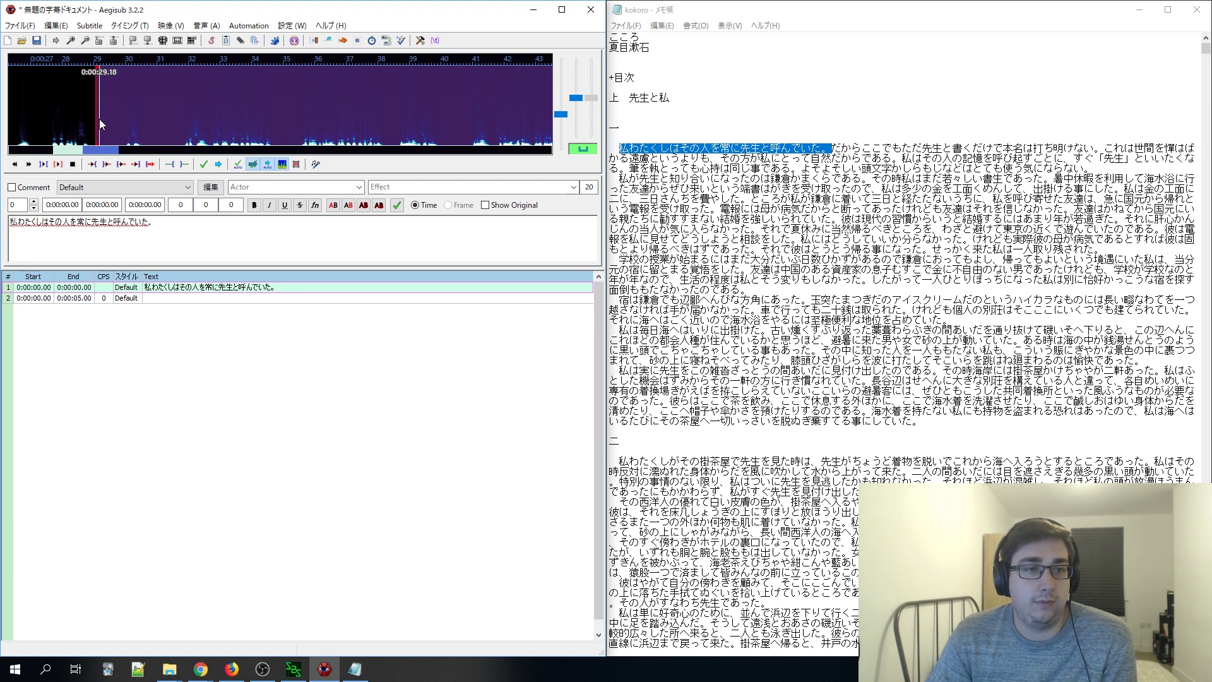
- Fine-tune the start to about 0:00:31.9, recheck playback, and commit the timing
click(99, 154)
drag(100, 154, 78, 153)
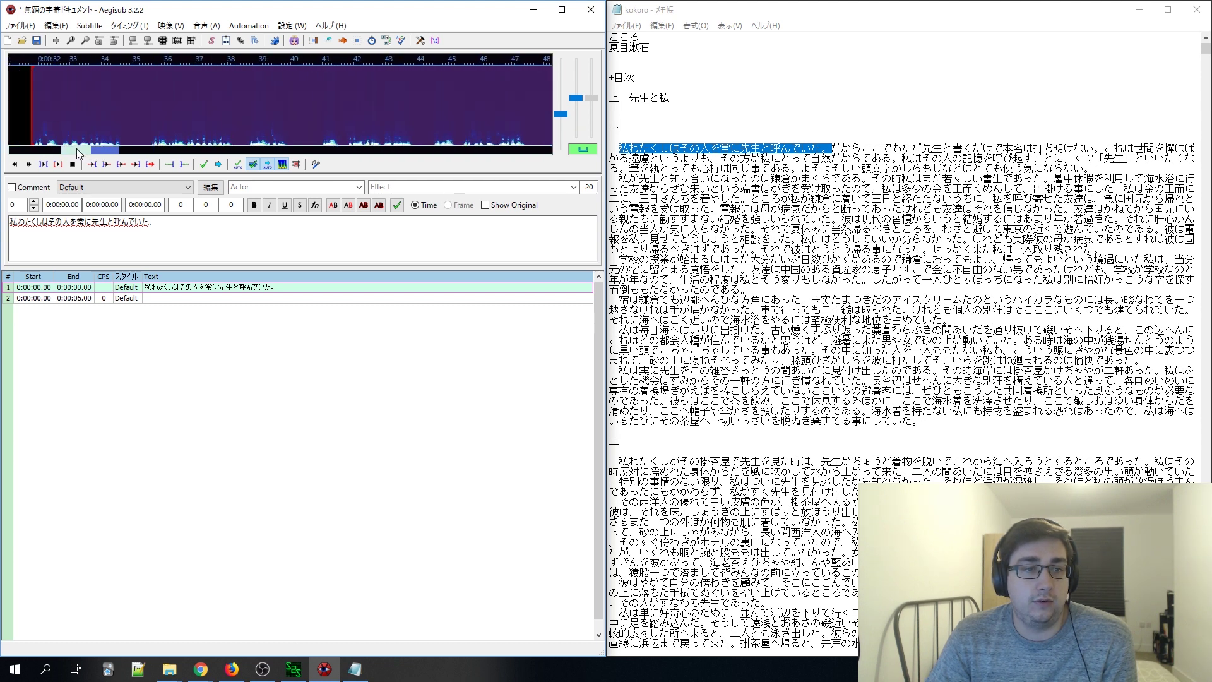
click(107, 164)
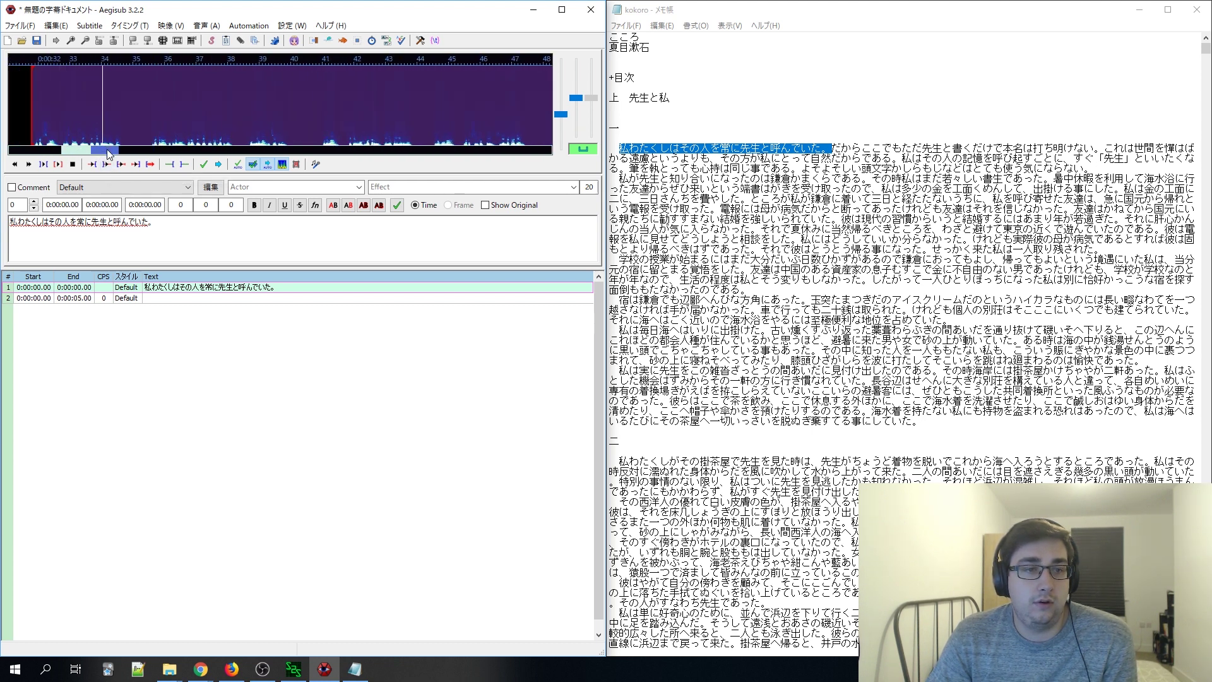
click(107, 164)
click(107, 164)
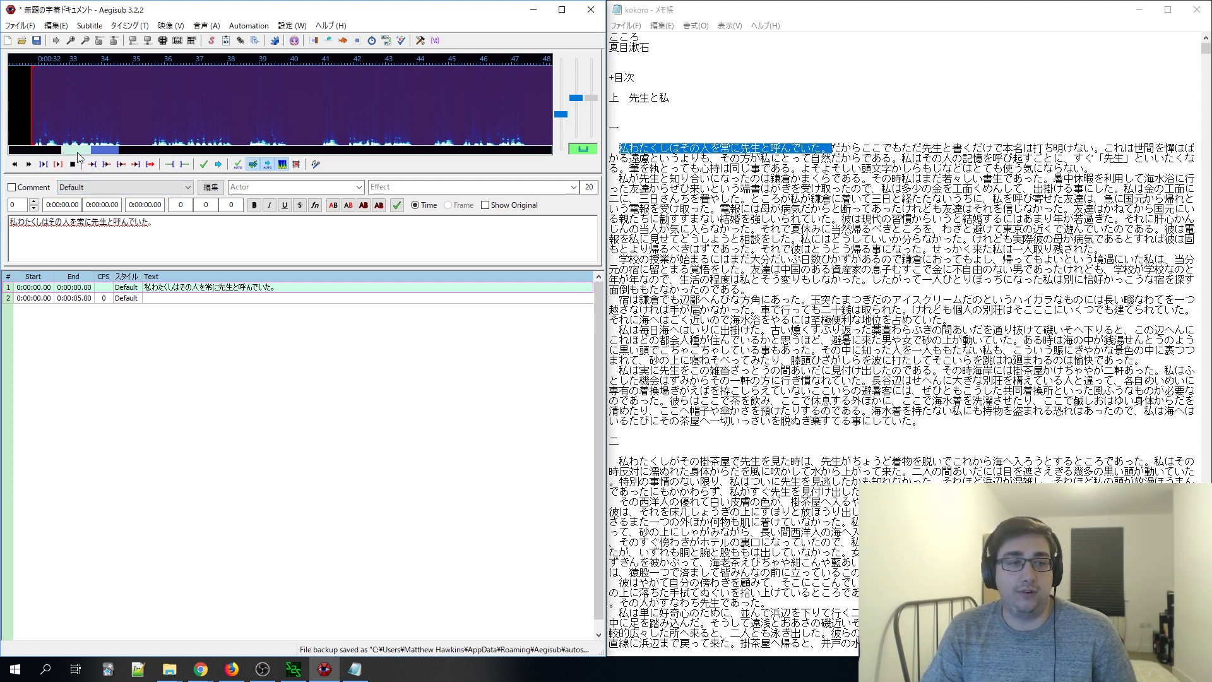
drag(74, 149, 114, 154)
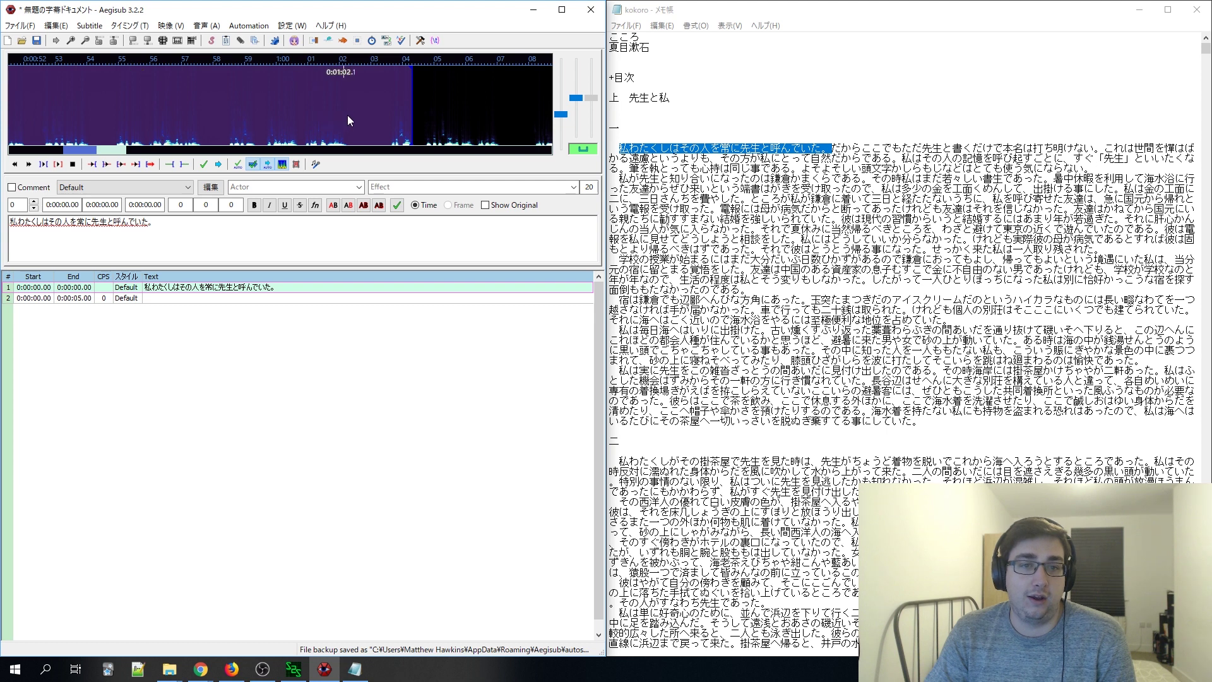
scroll(350, 120, up, 5)
mouse_move(76, 95)
mouse_down()
mouse_move(78, 77)
mouse_move(75, 133)
mouse_move(77, 121)
mouse_up()
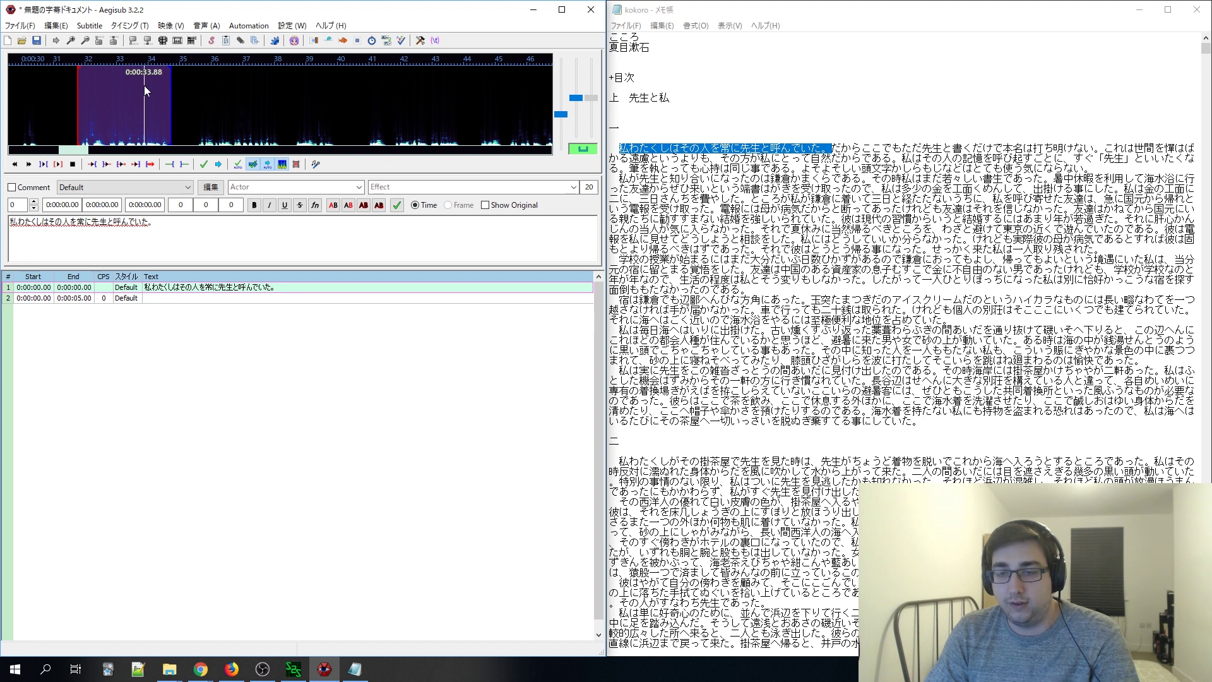
key(F1)
- Add the phrase これは世間を憚はばかる遠慮というよりも、 from Notepad as a new subtitle line
key(shift+Up)
key(shift+Up)
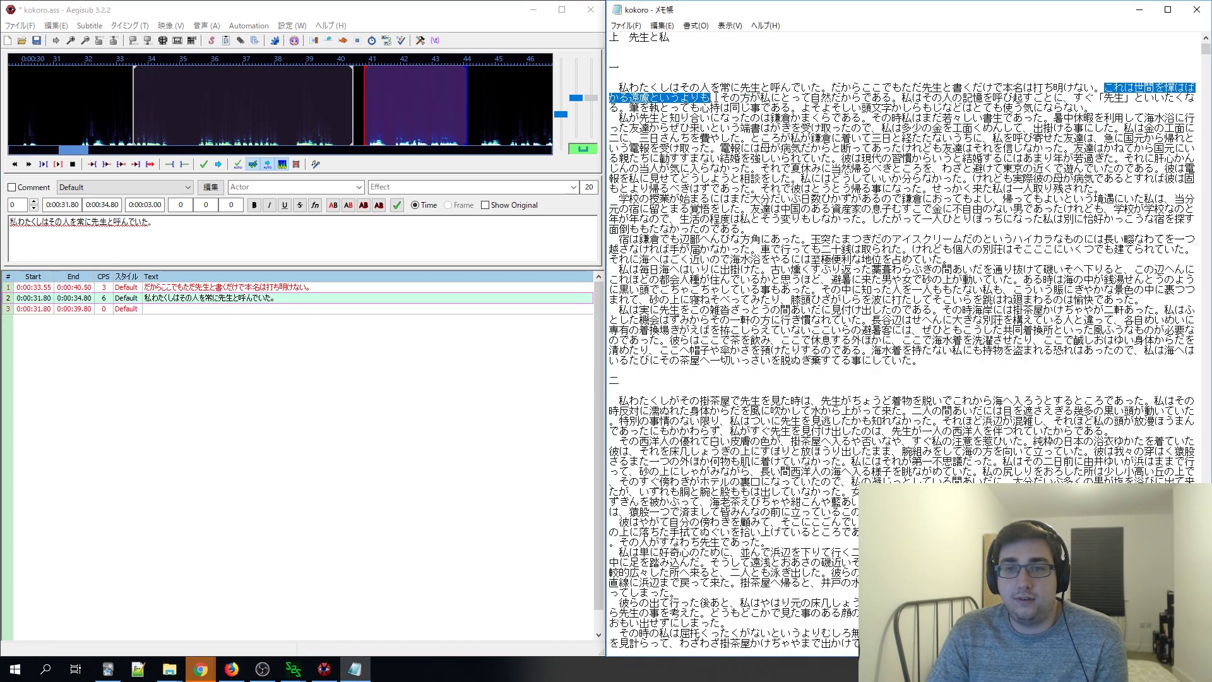
key(shift+Right)
key(ctrl+c)
click(414, 25)
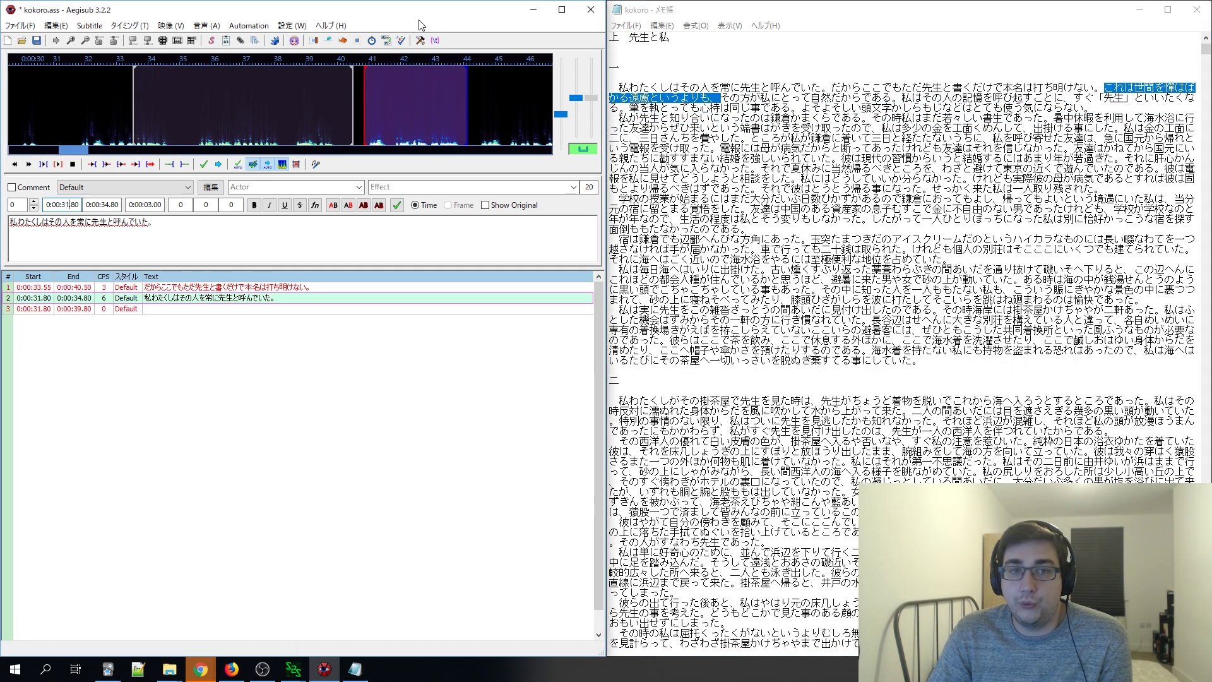
key(s)
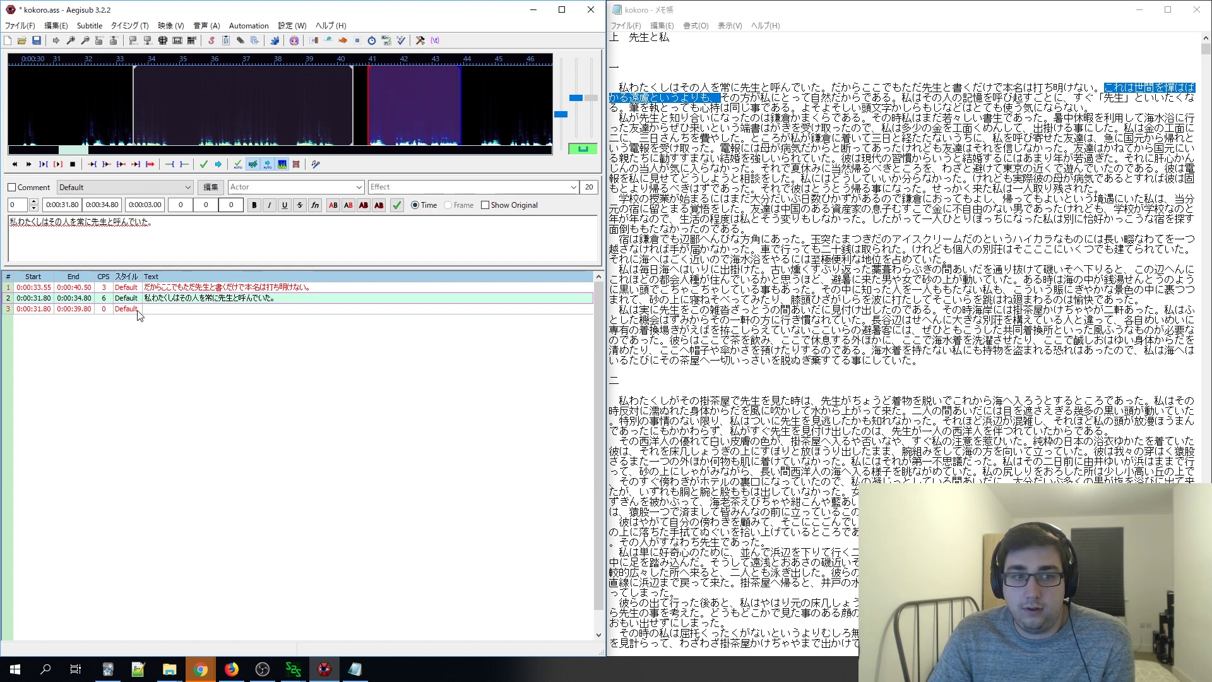
key(alt+Tab)
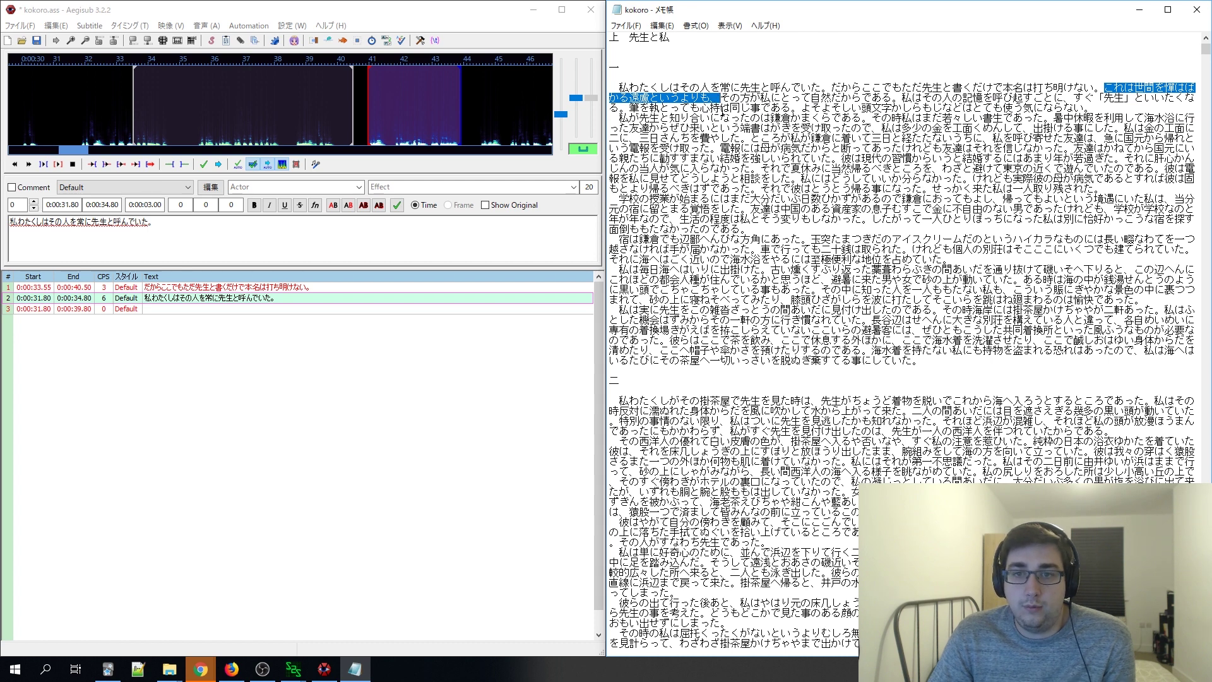
key(alt+Tab)
key(ctrl+v)
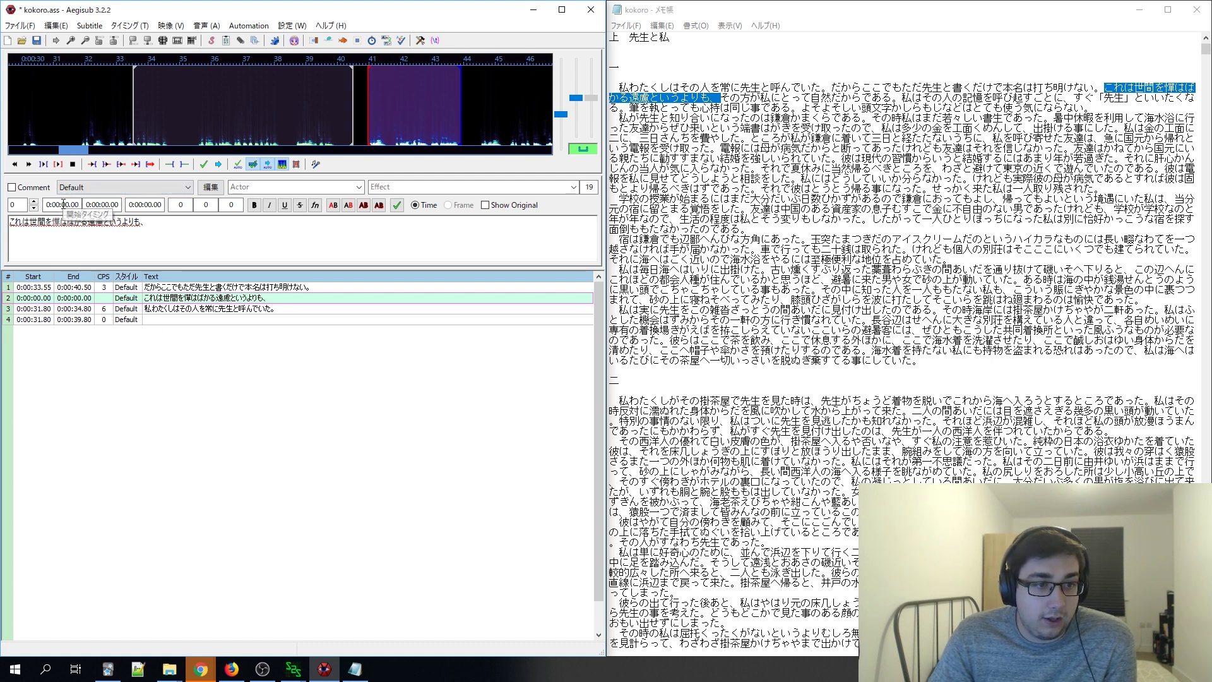
- Time the new line from 0:00:41.00 to 0:00:44.00
text(41)
key(Return)
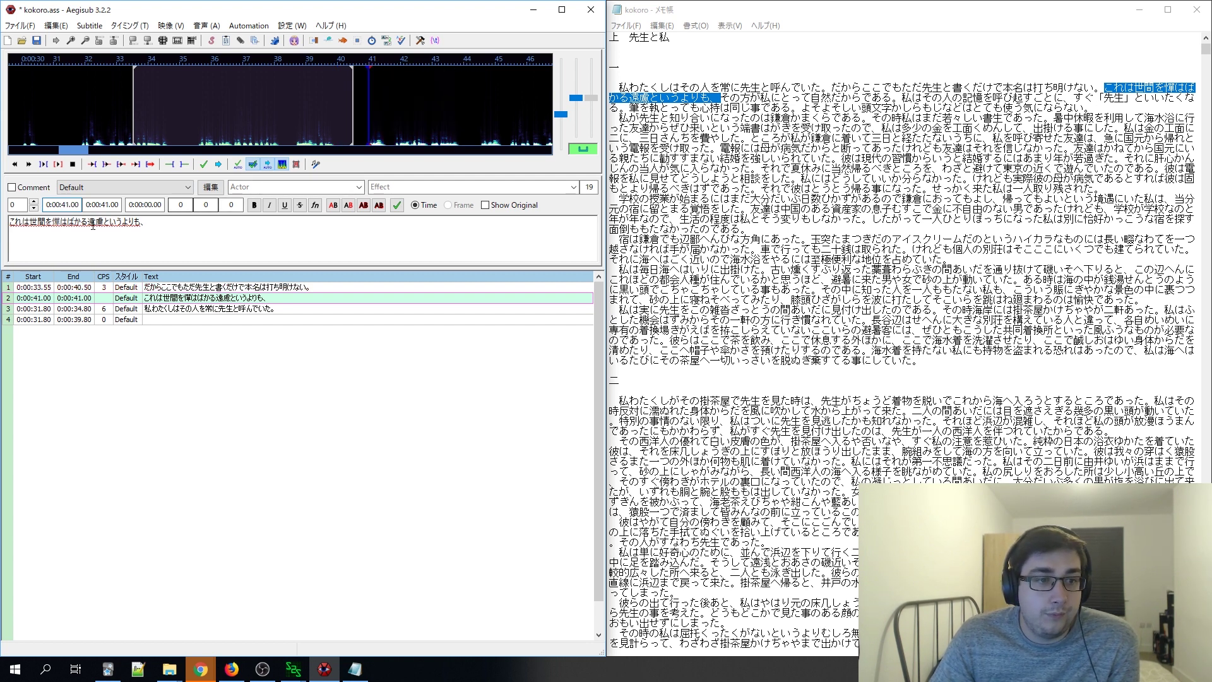
click(102, 205)
text(4)
key(Return)
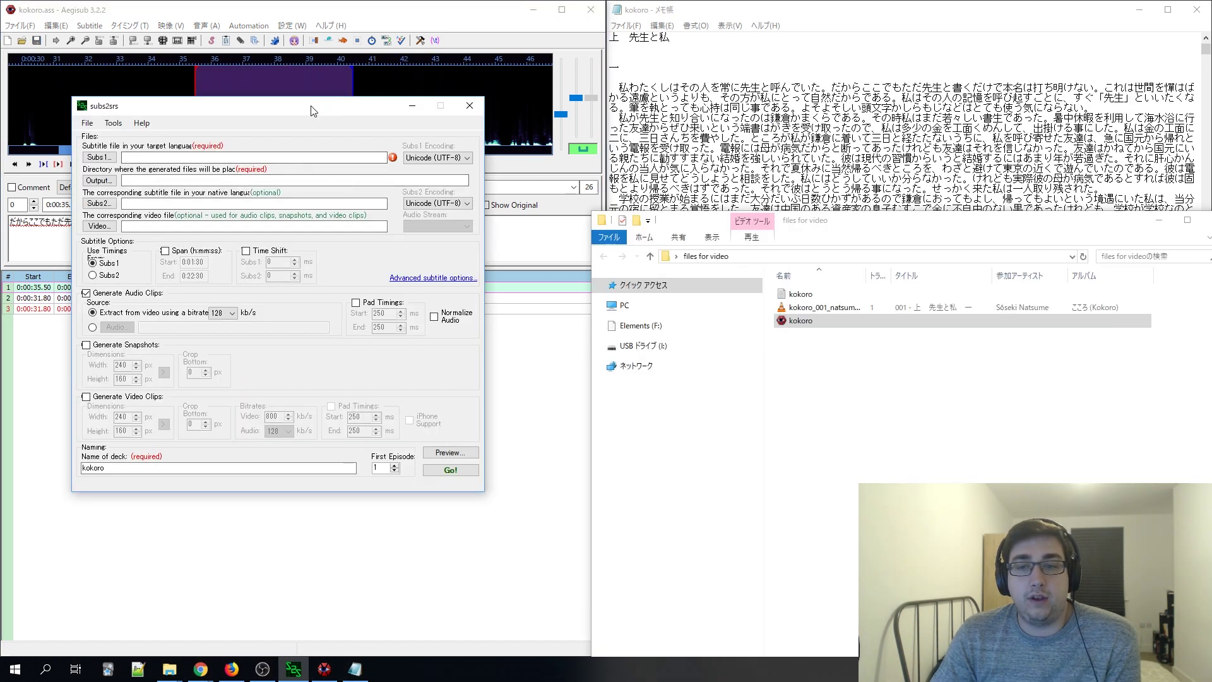
- Cancel a Save Subtitles As copy of the kokoro subtitles and bring subs2srs forward
drag(310, 110, 527, 127)
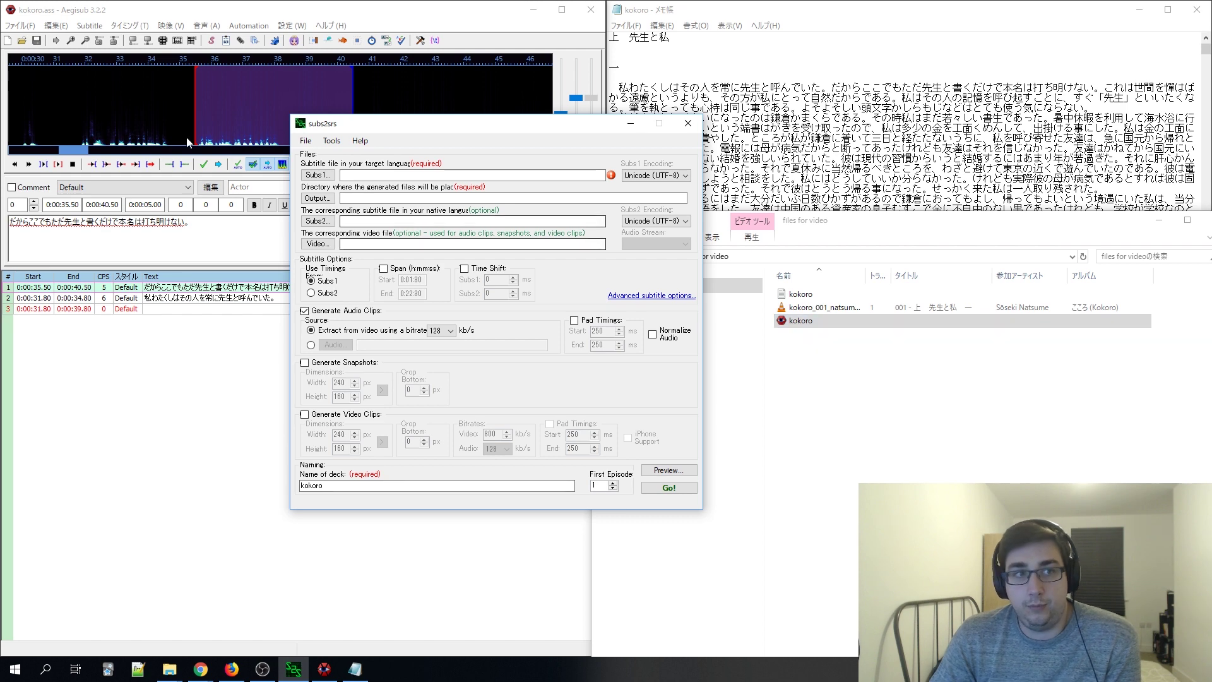
click(28, 26)
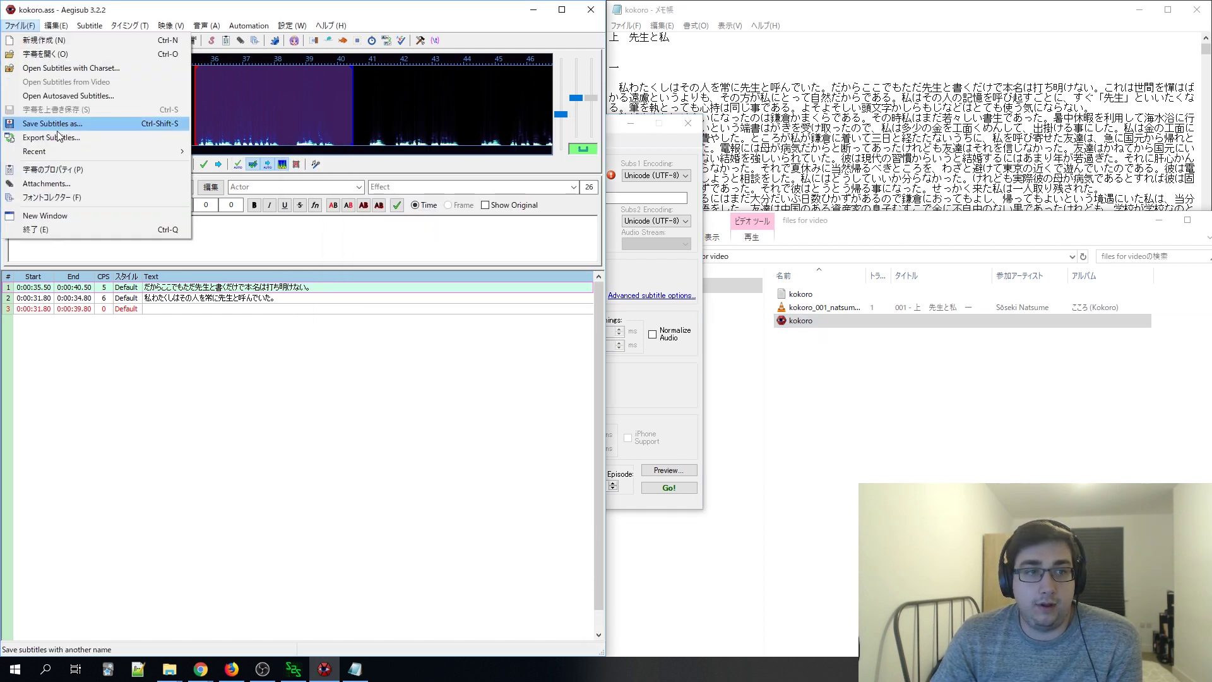
click(75, 126)
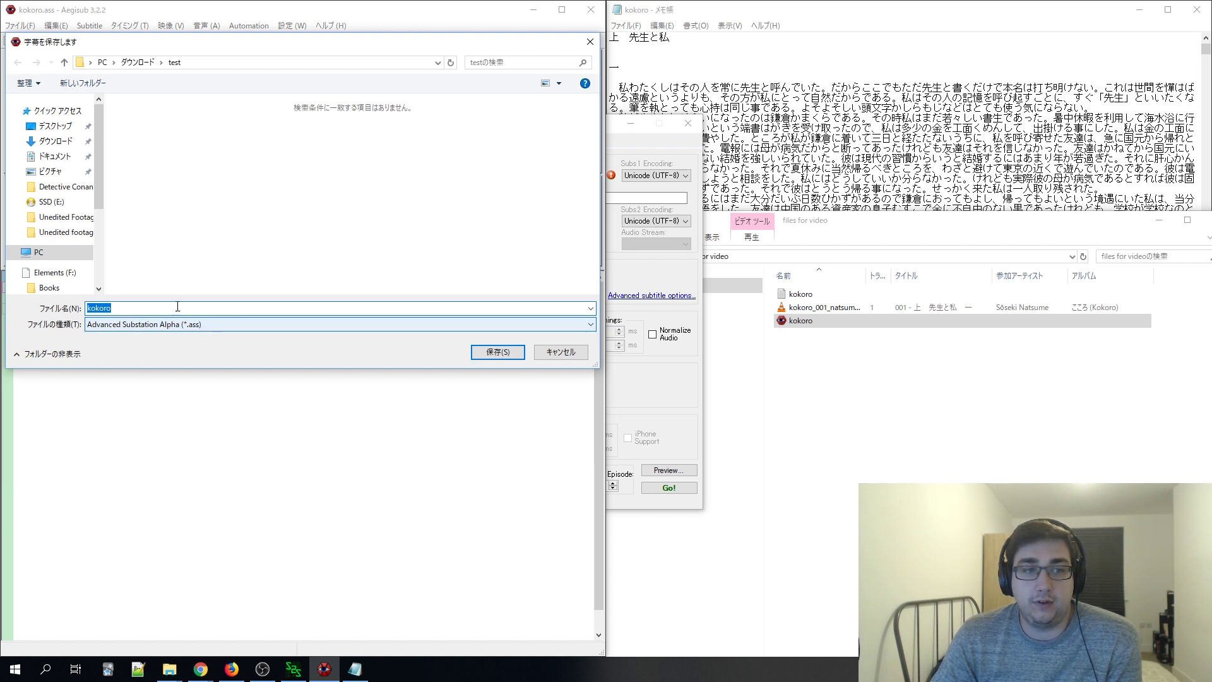
click(561, 352)
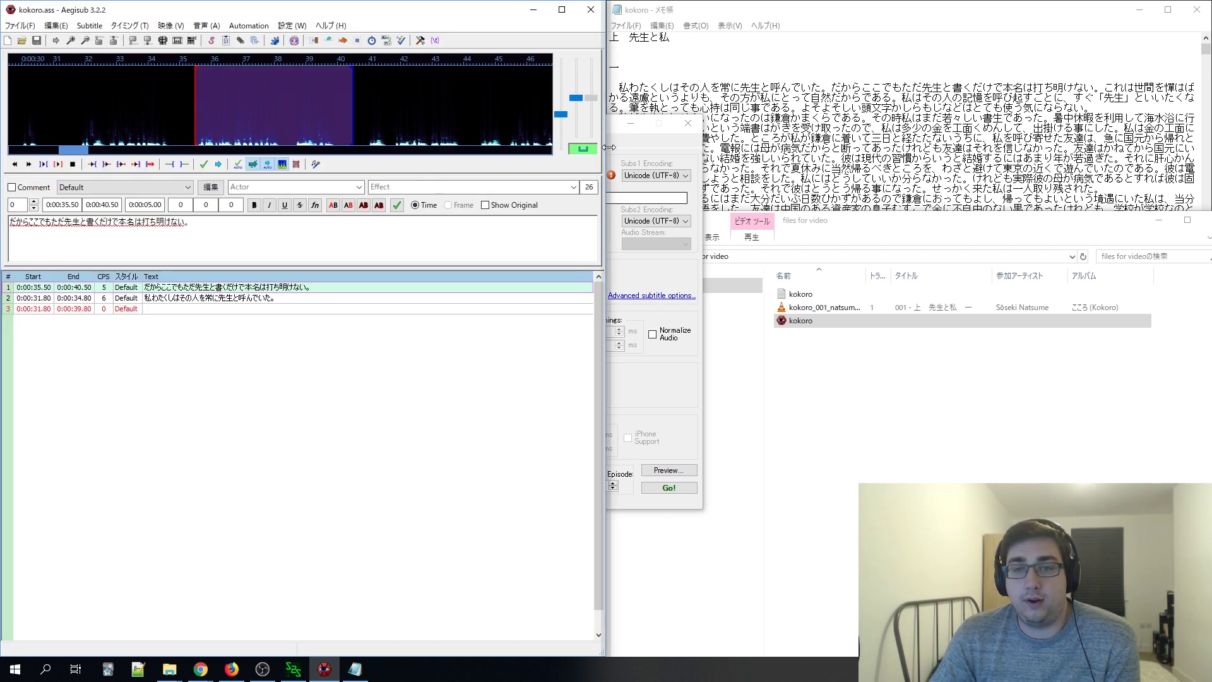
click(625, 136)
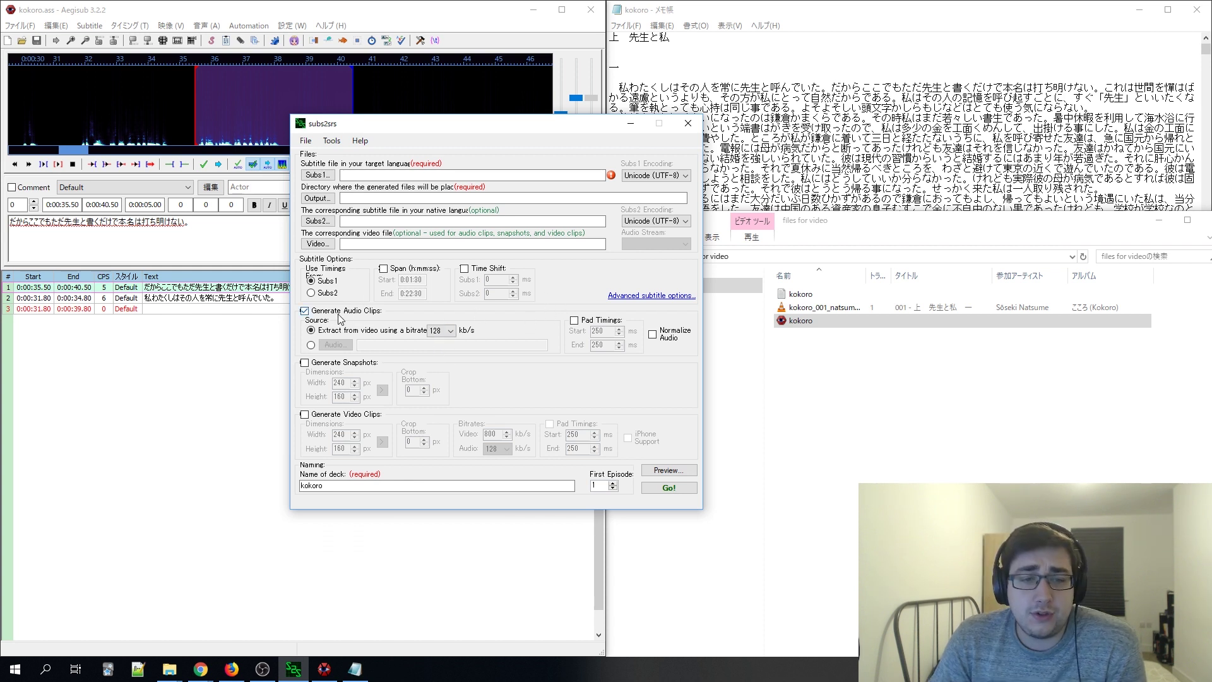
- Keep 128 kb/s audio, set kokoro.ass as Subs1, and choose files for video as output folder
click(442, 330)
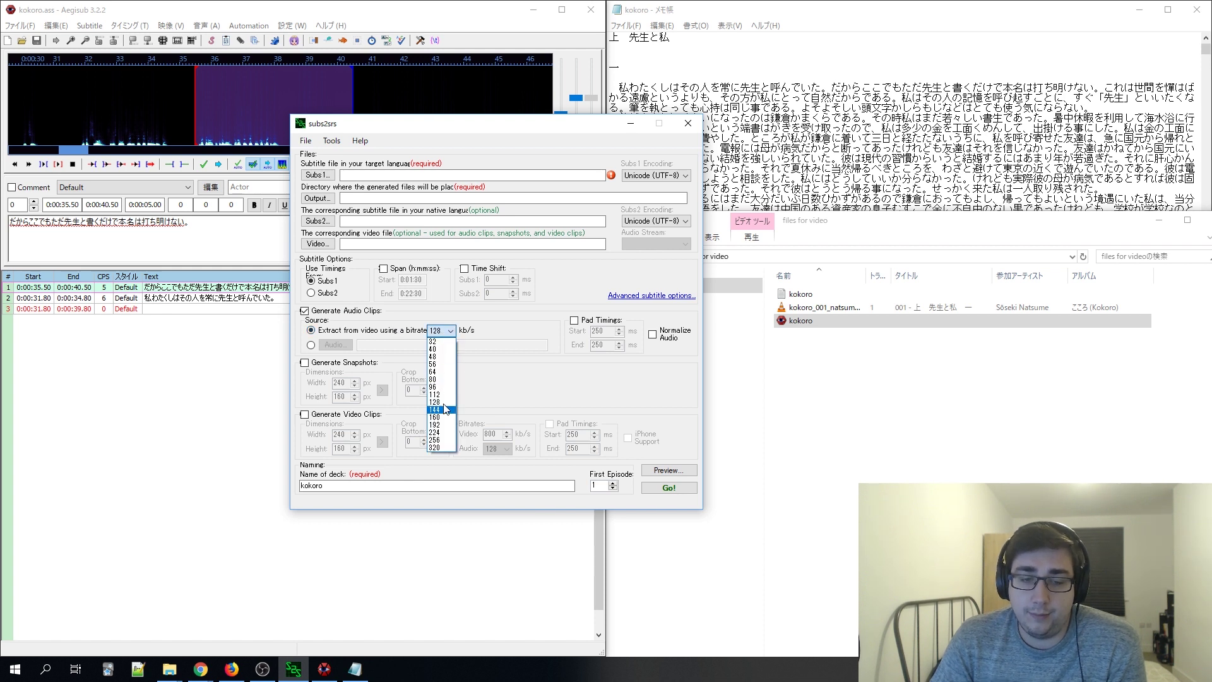
click(524, 330)
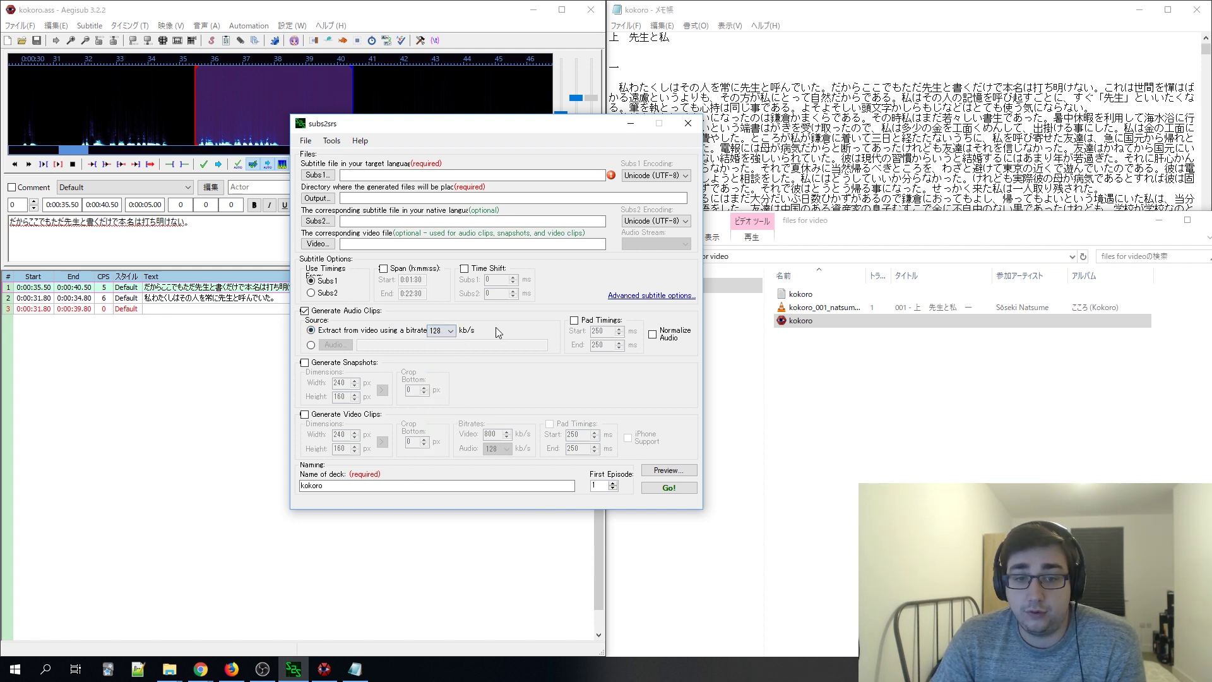
drag(487, 244, 470, 175)
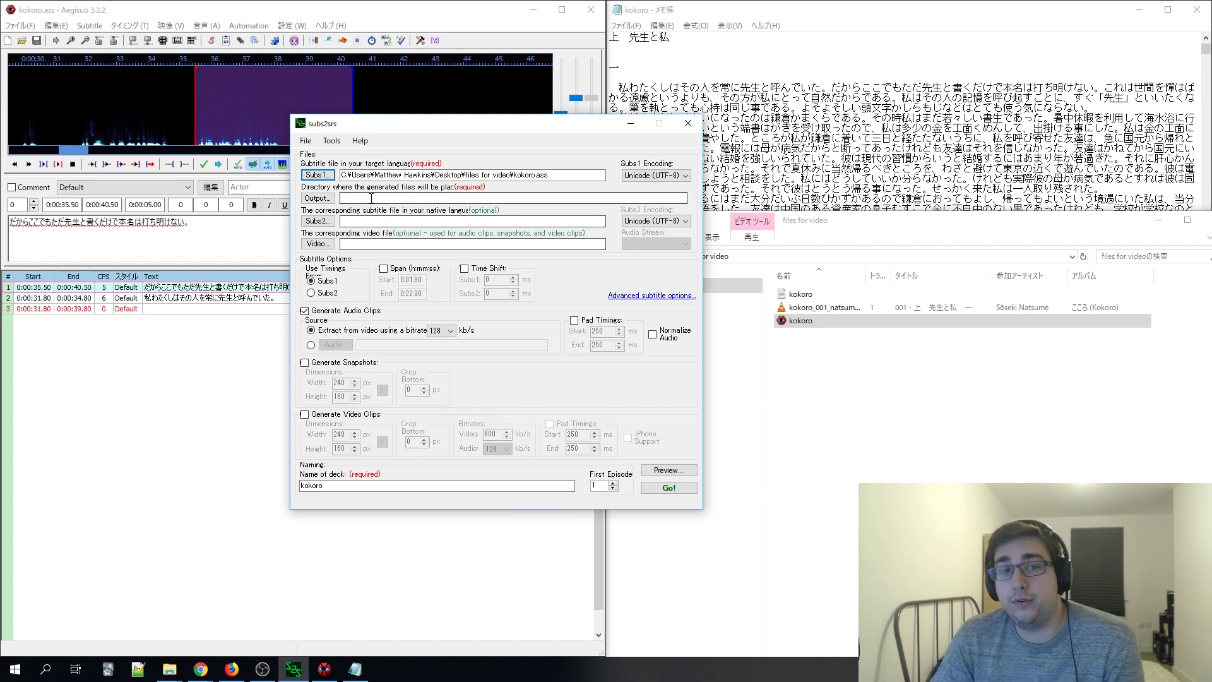
click(318, 175)
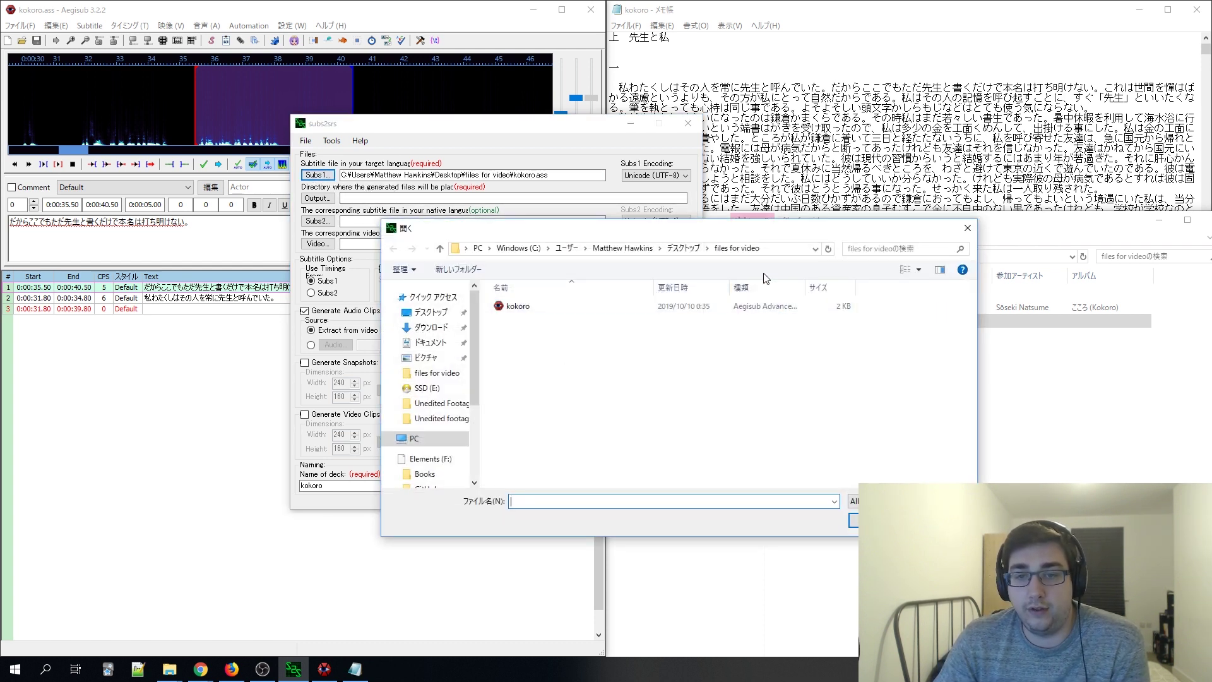
click(518, 306)
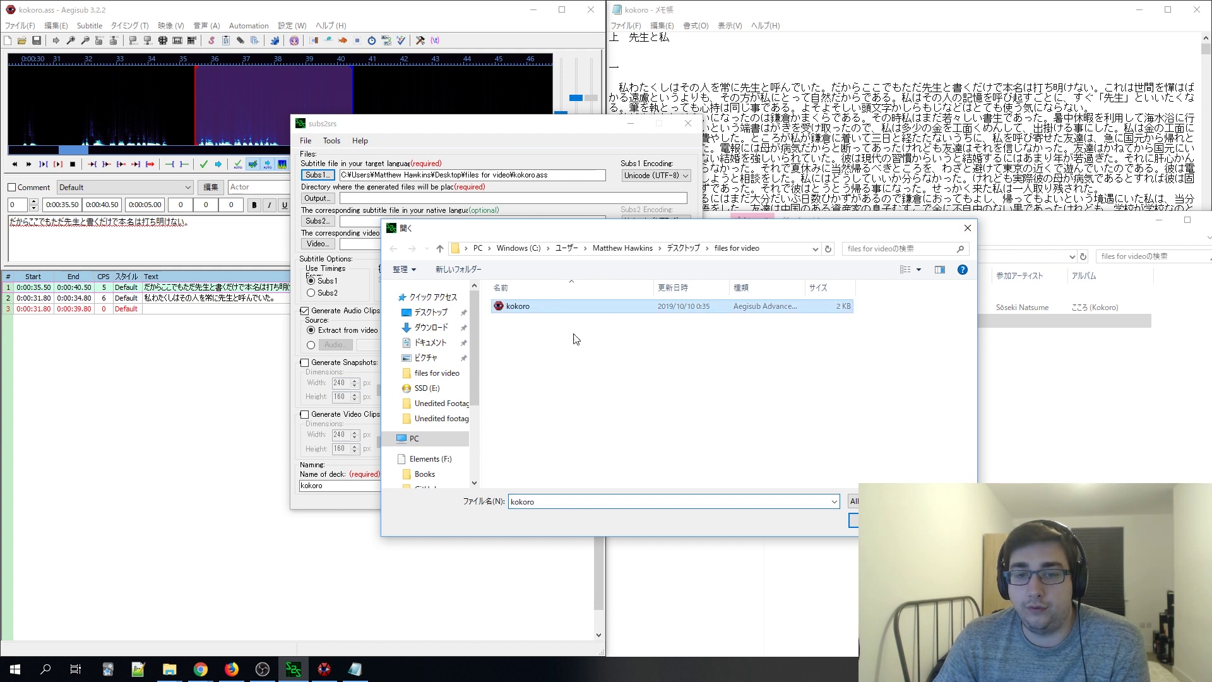
click(853, 520)
key(Tab)
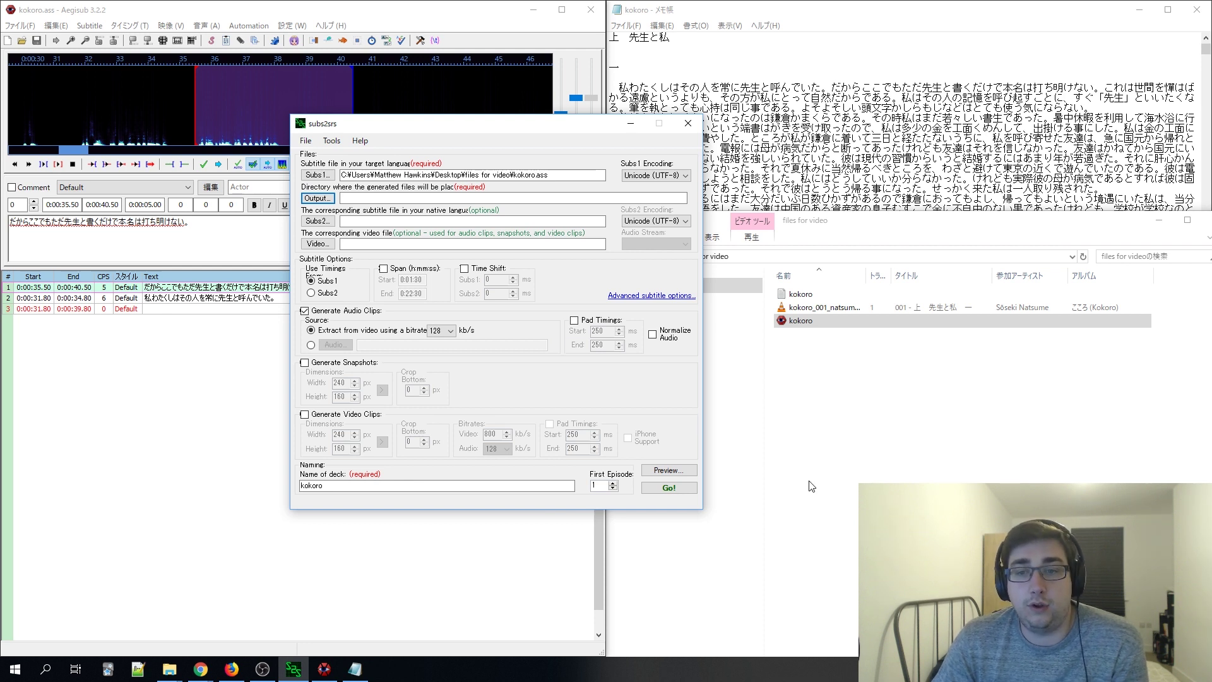
key(Tab)
key(Tab)
key(Tab)
key(Tab)
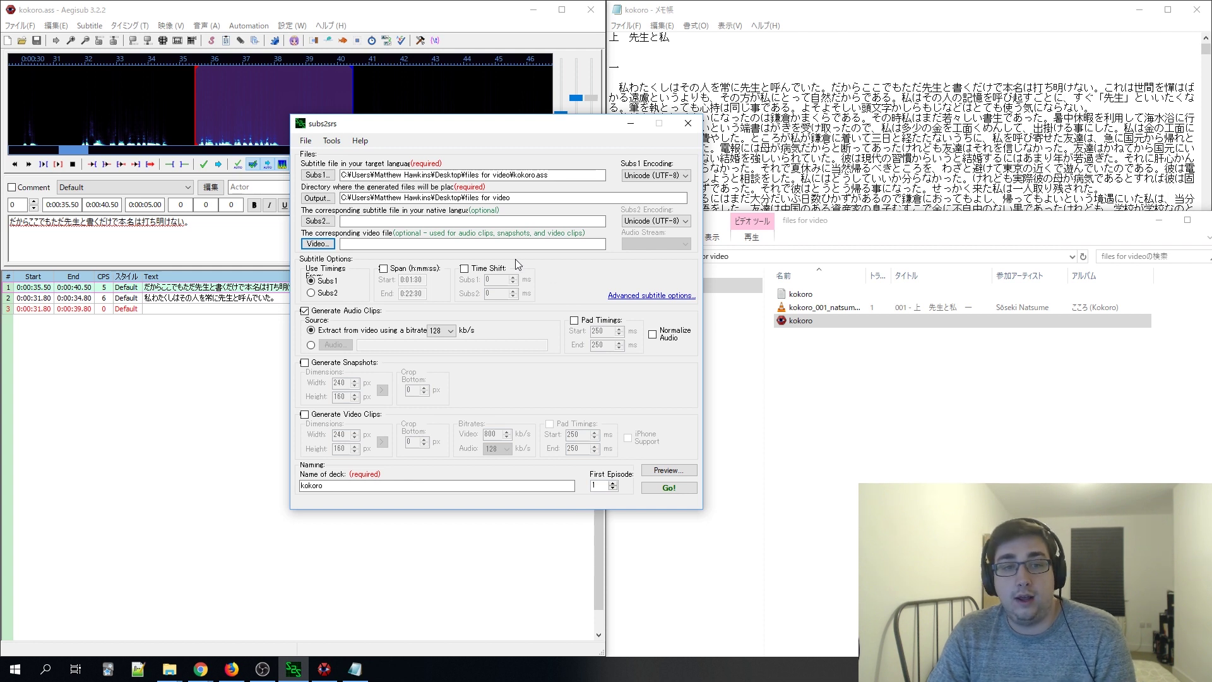
- Choose kokoro_001_natsume_128kb from files for video as the media file, using the All files filter
click(317, 244)
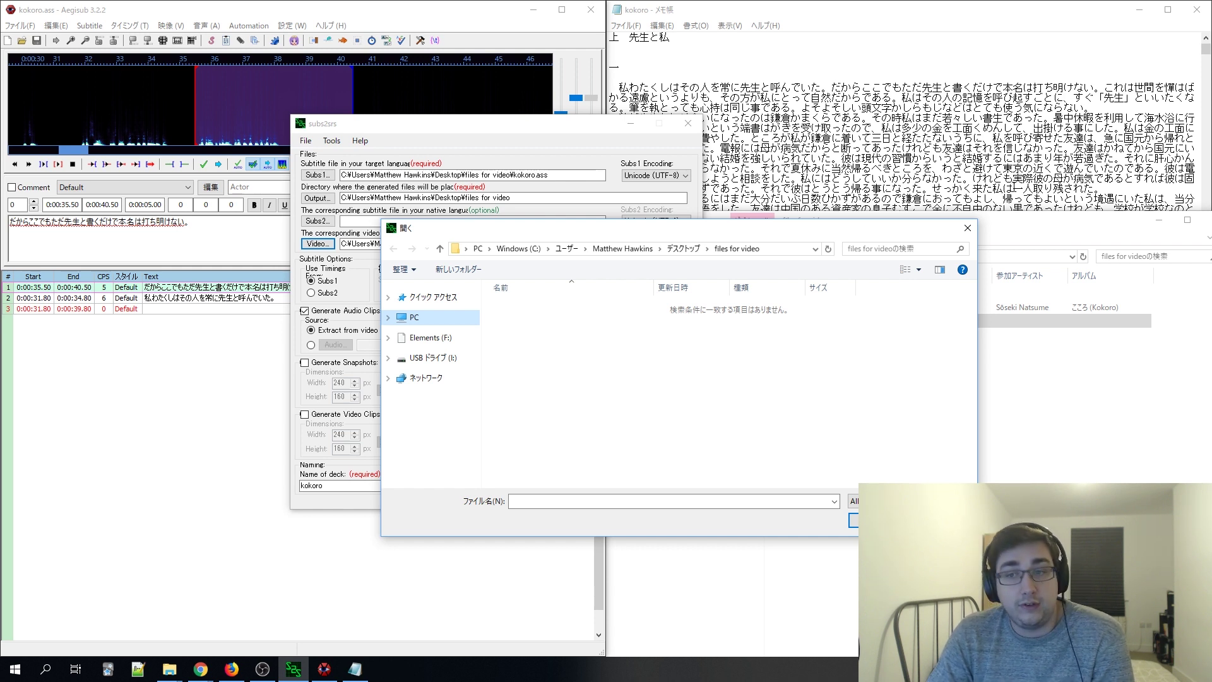
drag(855, 236, 628, 280)
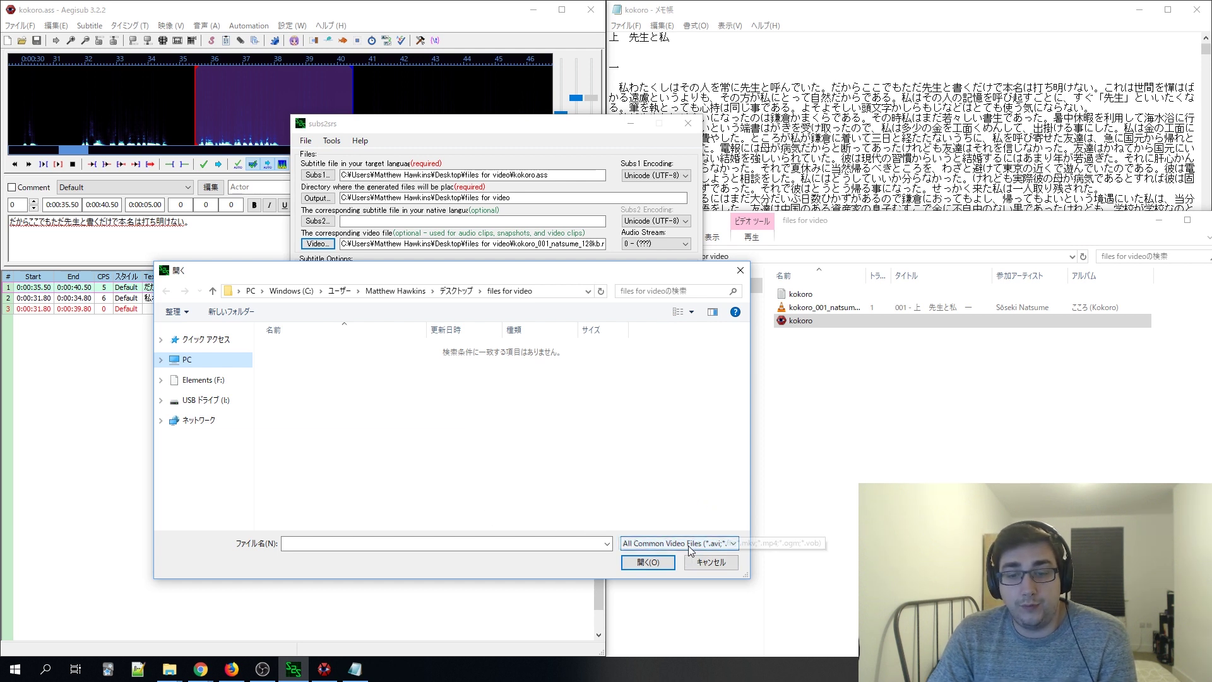
click(708, 544)
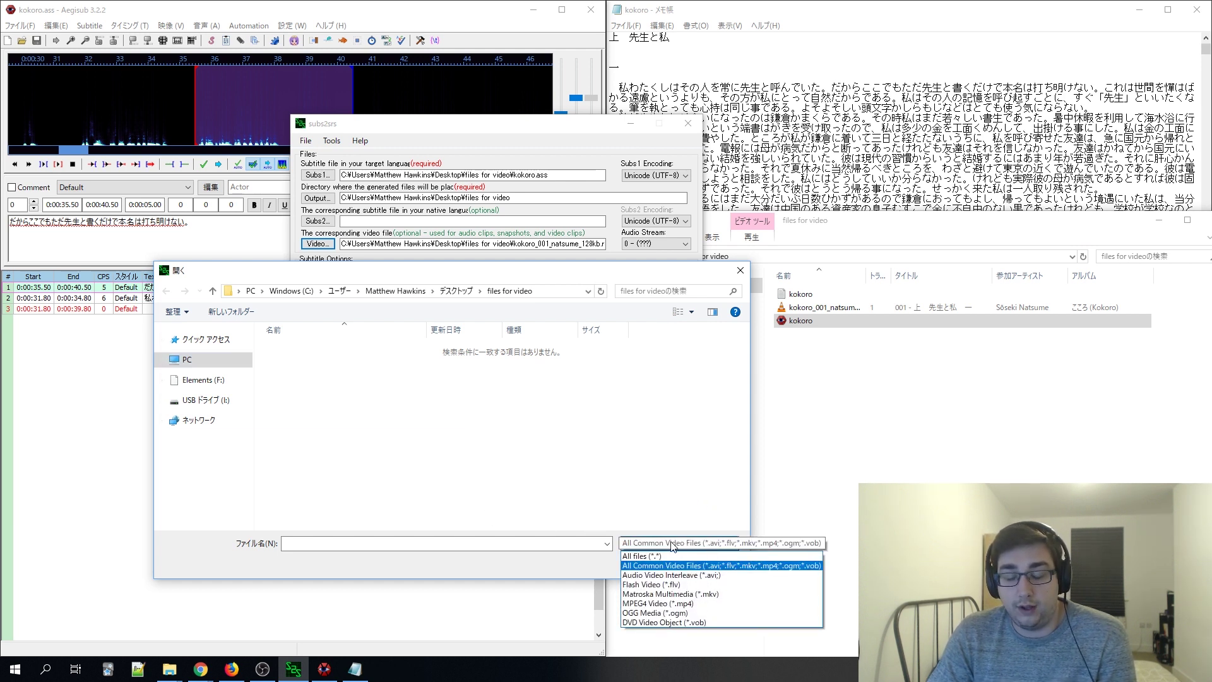
click(662, 555)
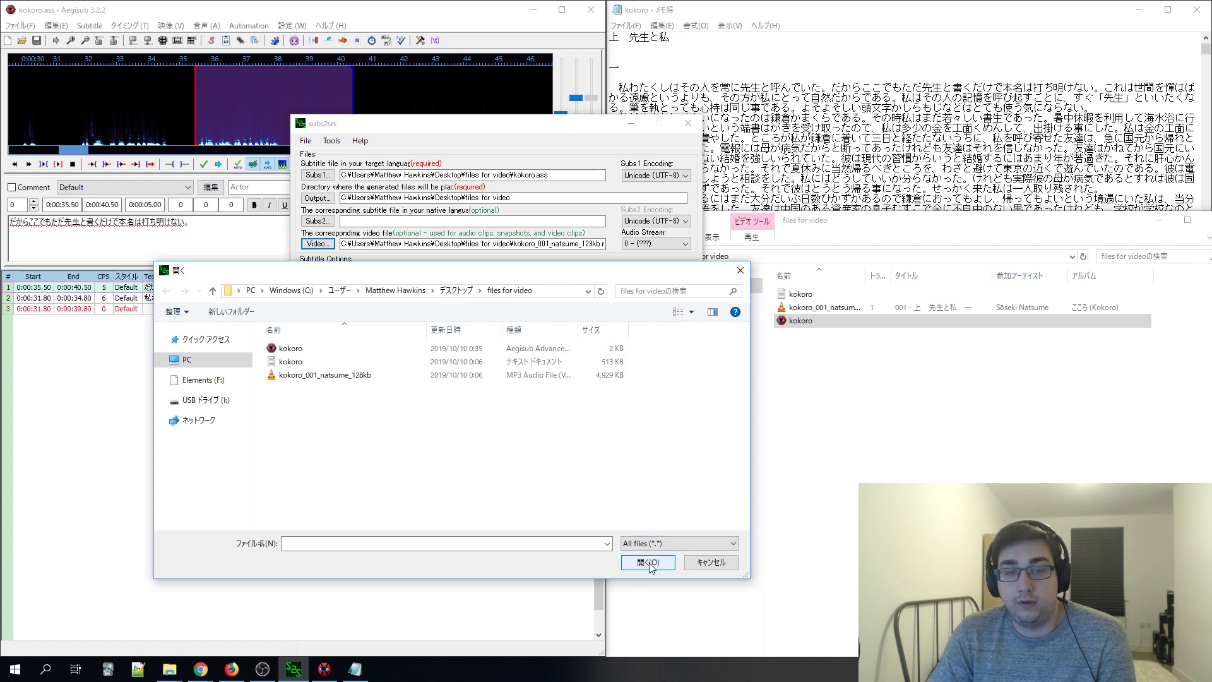
click(357, 376)
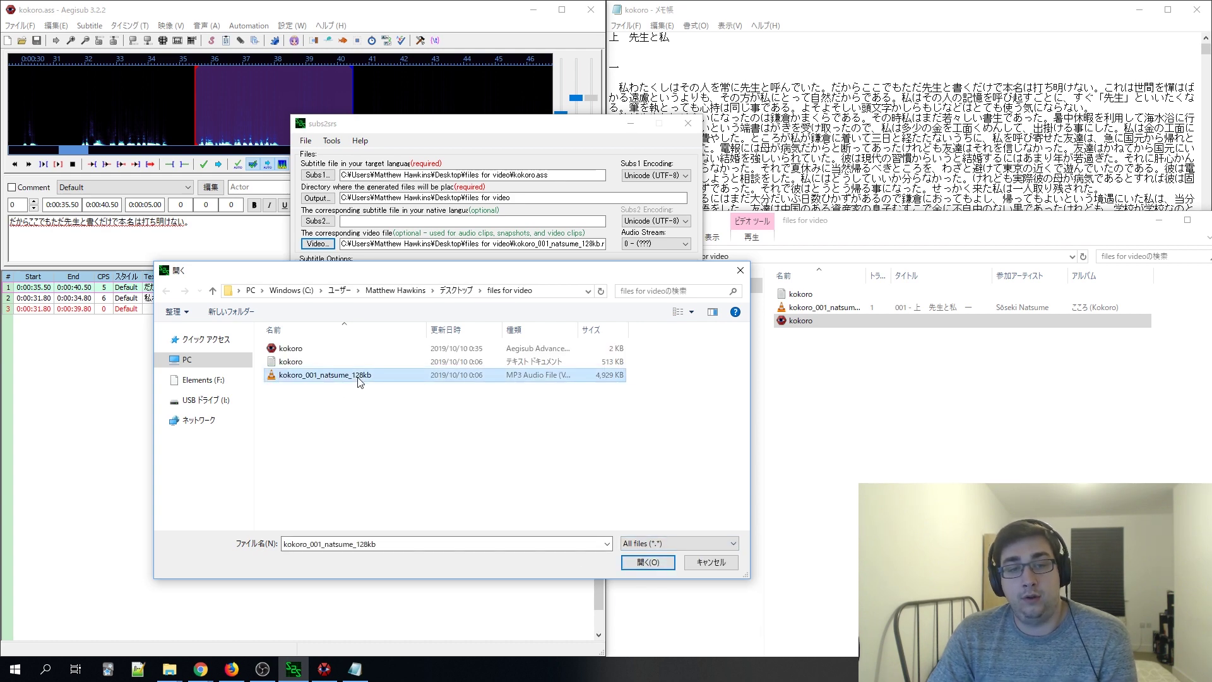
double_click(358, 377)
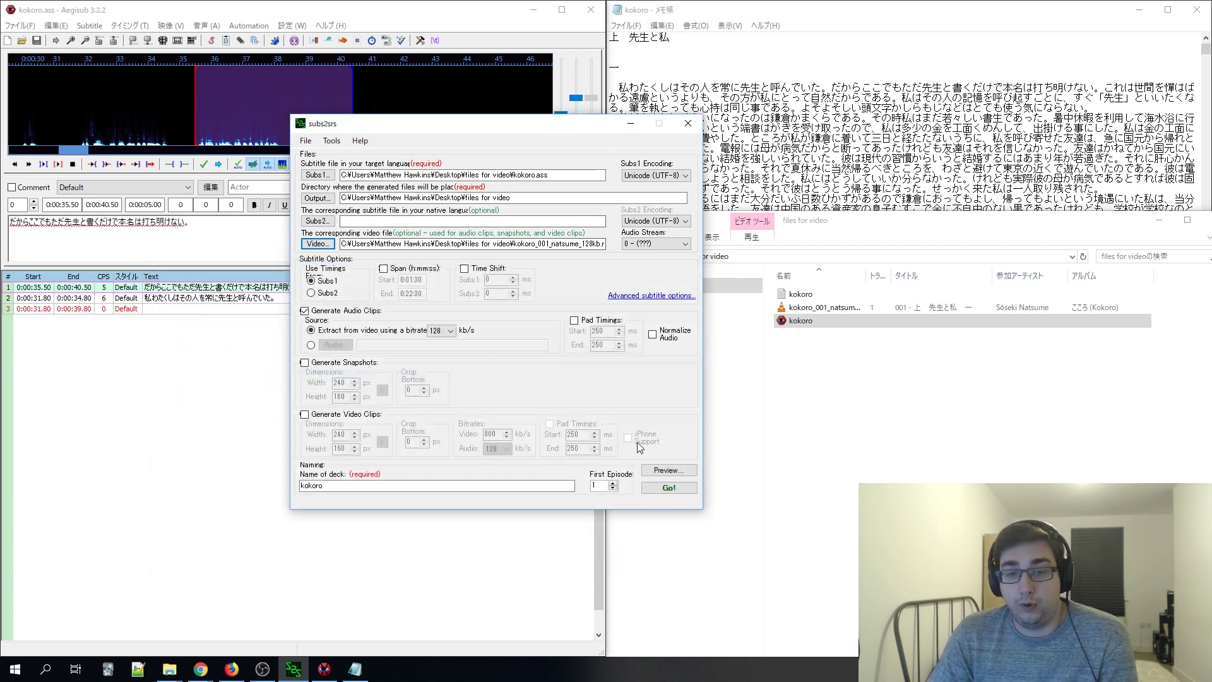
- Preview the two kokoro cards, then run Go! to create kokoro.tsv and kokoro.media
click(684, 470)
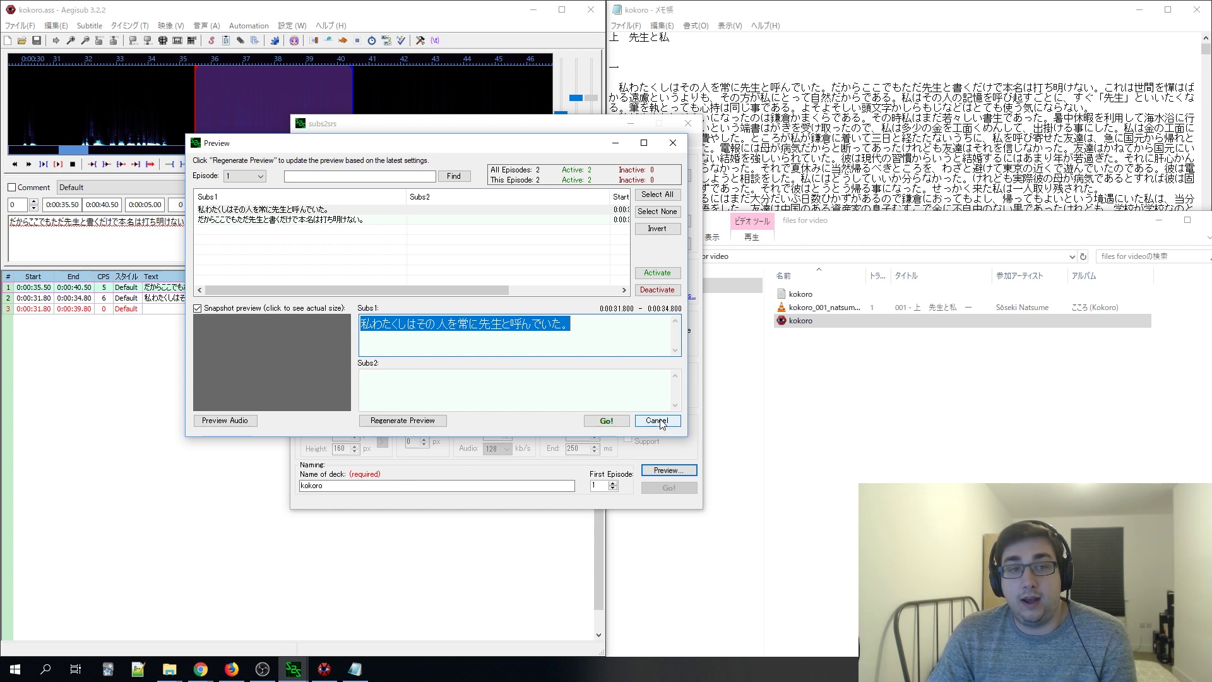
click(604, 422)
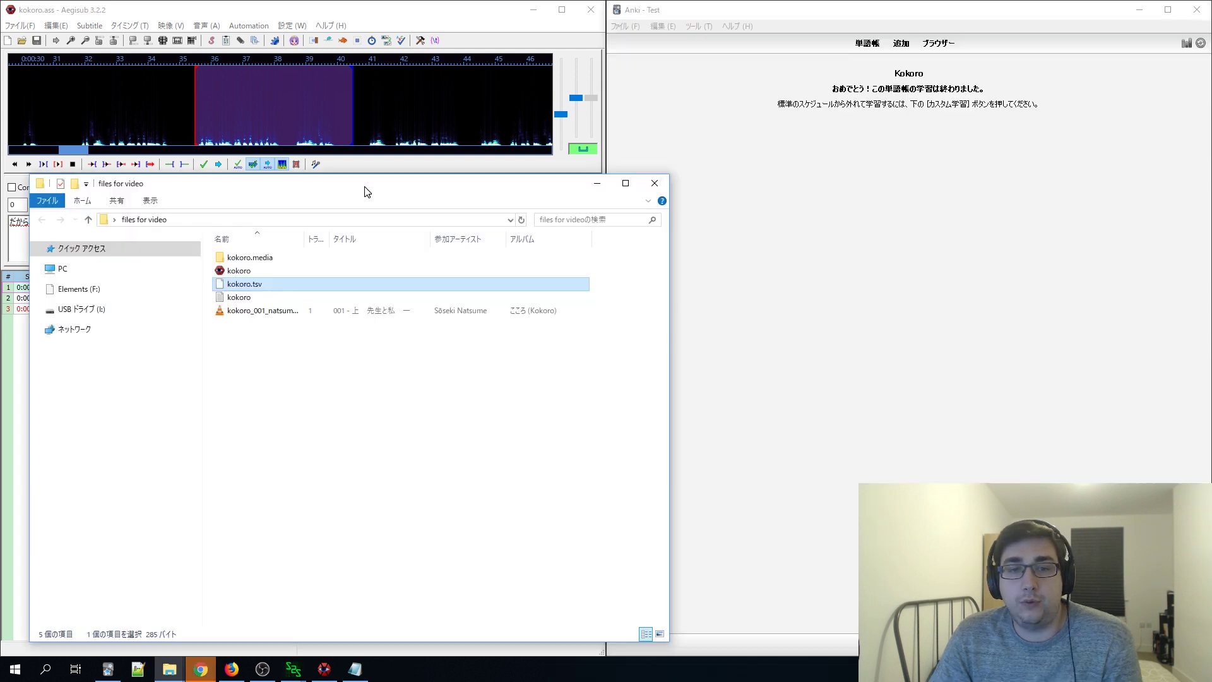
- Bring Anki forward and open the Kokoro deck's overview from the deck list
drag(366, 189, 648, 365)
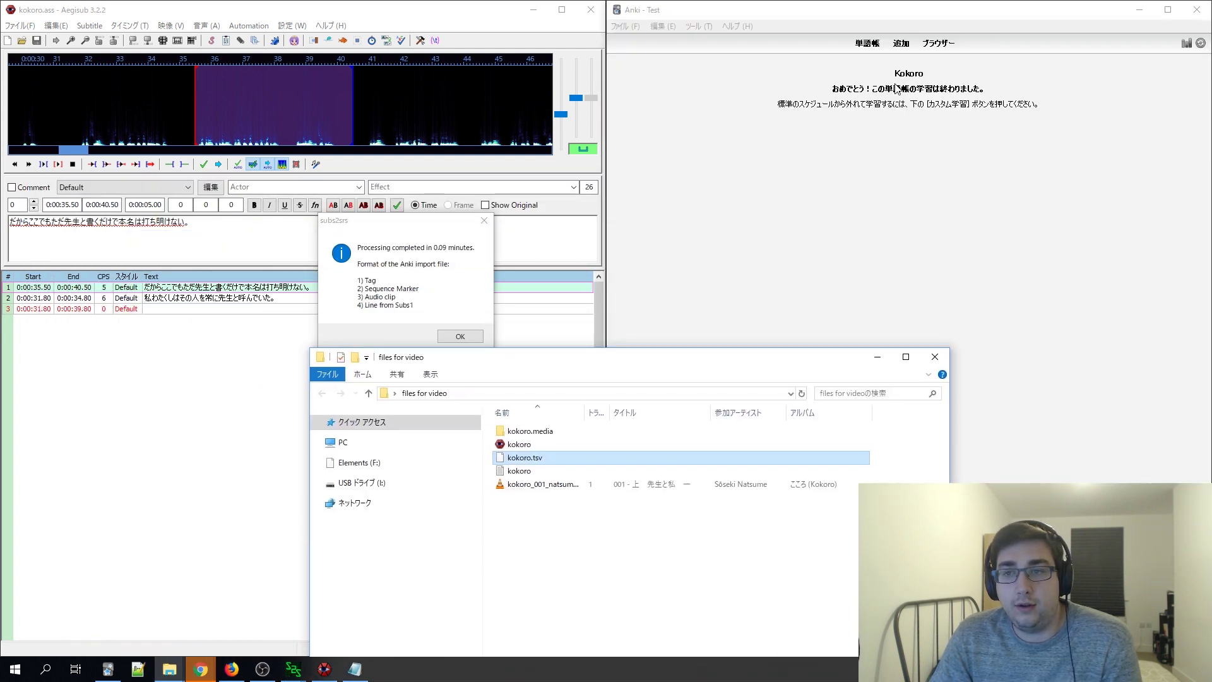
click(897, 89)
click(867, 44)
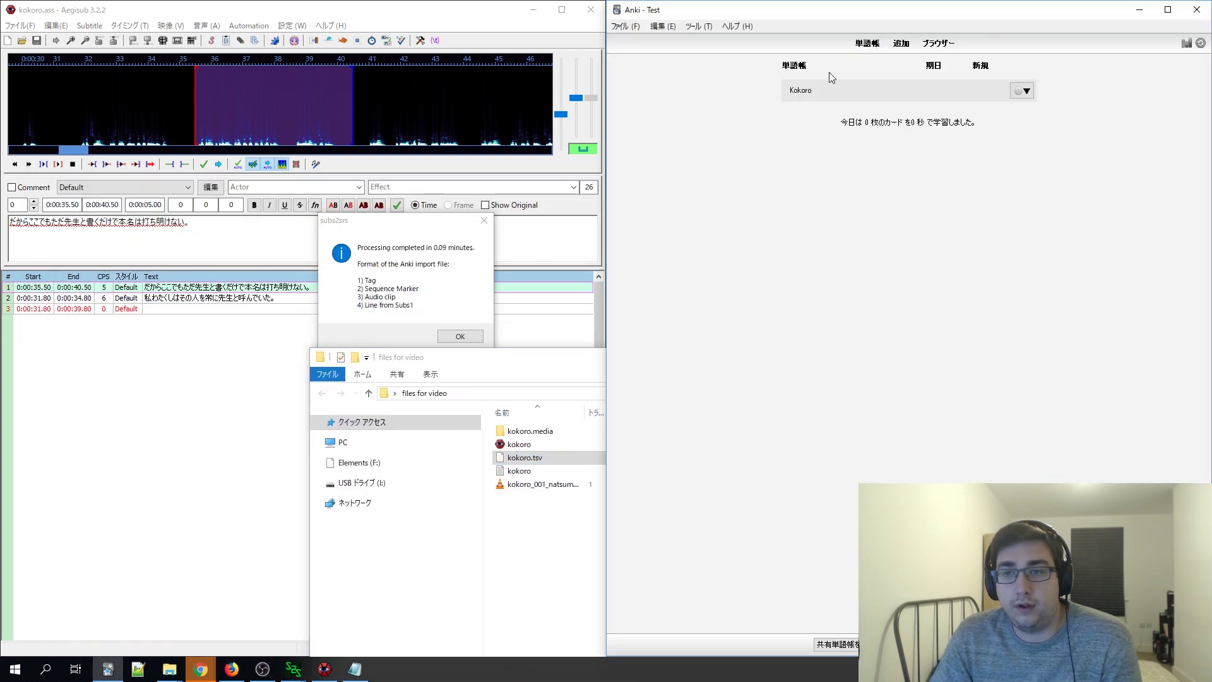
click(803, 92)
click(622, 26)
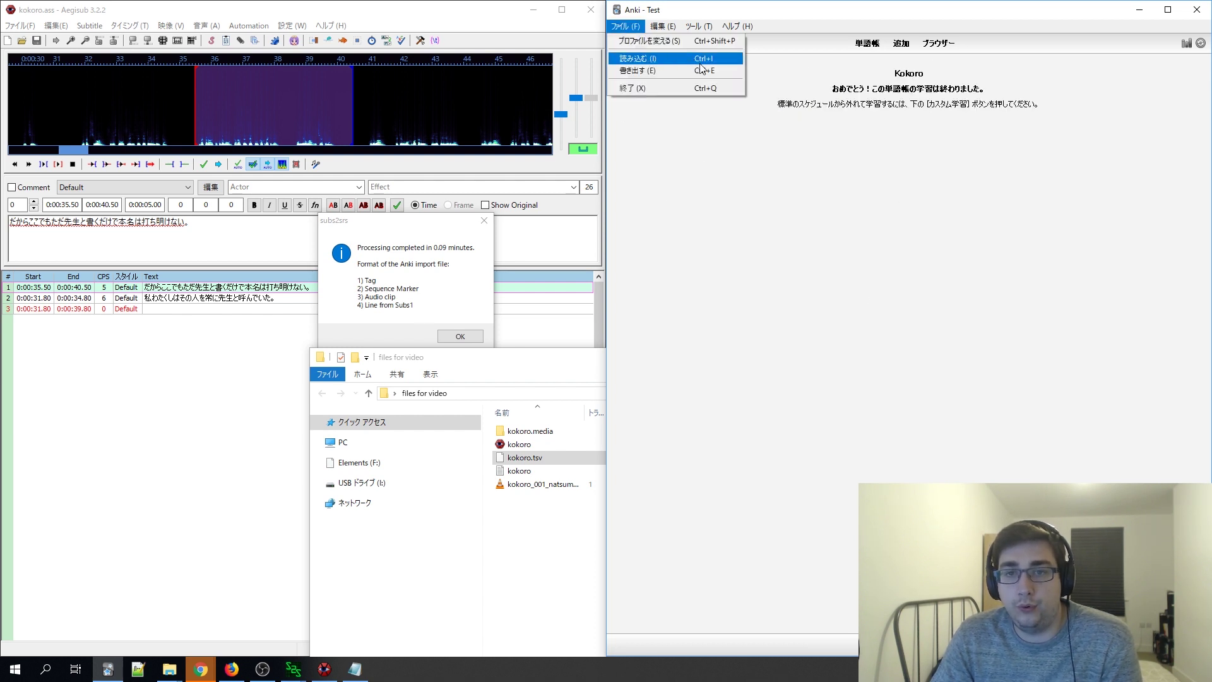
key(alt+Tab)
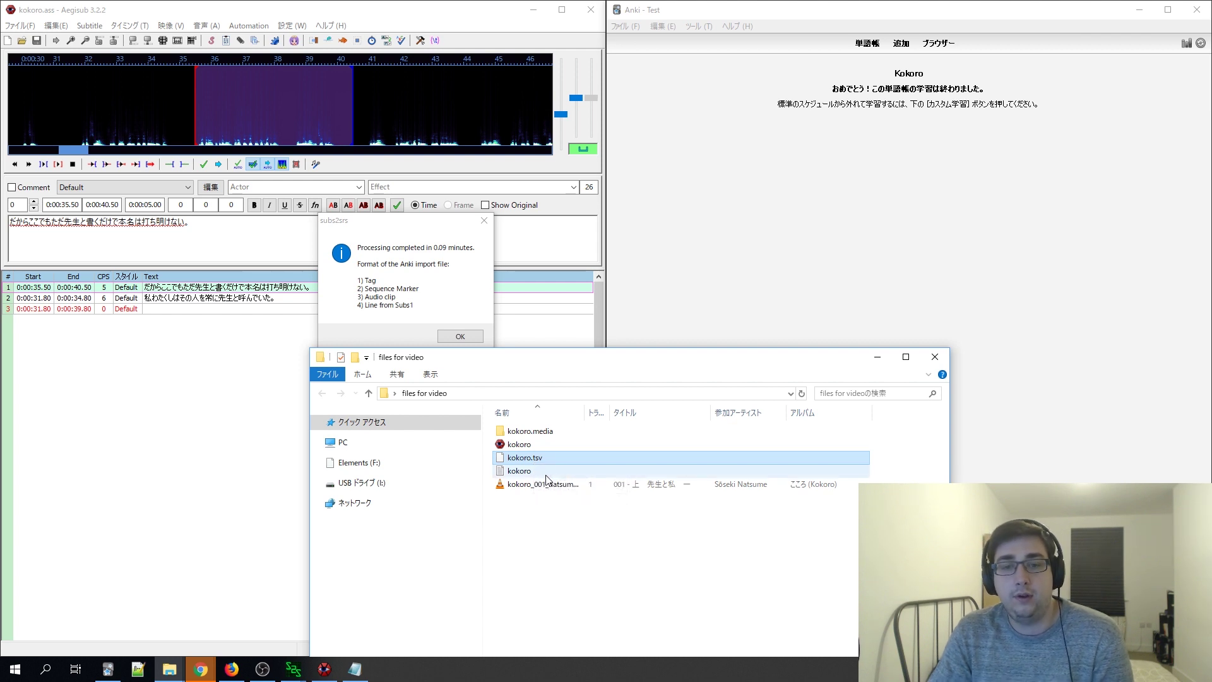
- Start an Anki import of kokoro.tsv from the files for video folder
click(627, 27)
click(631, 55)
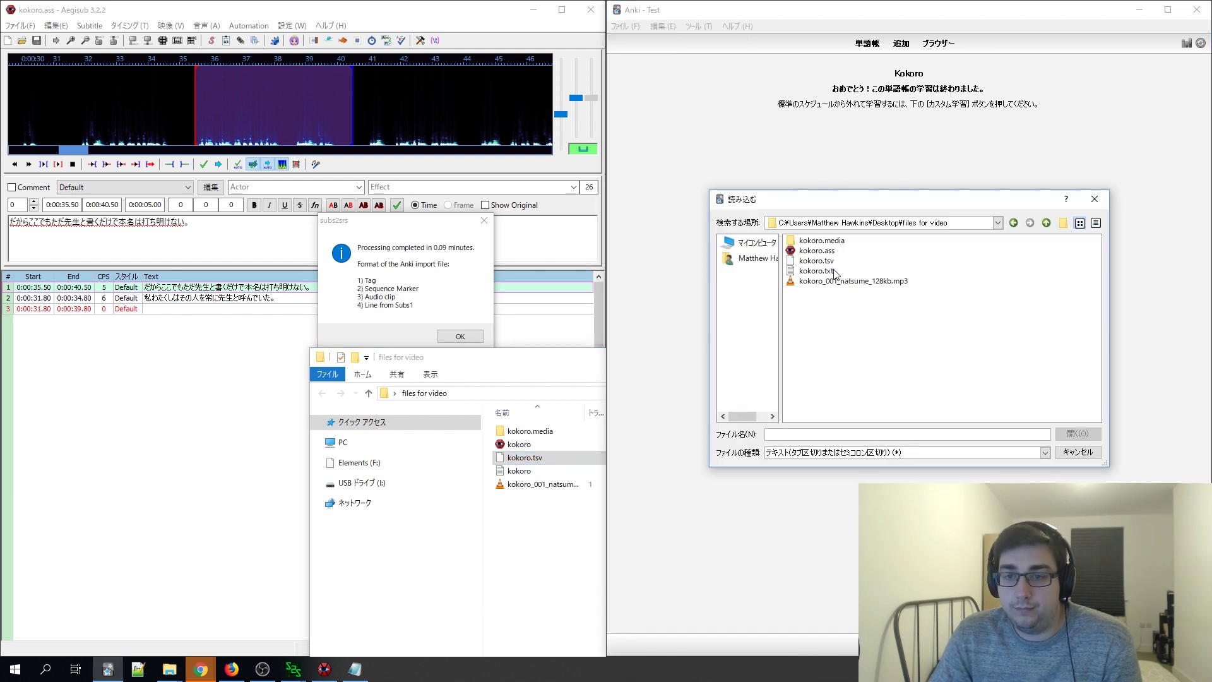
click(824, 263)
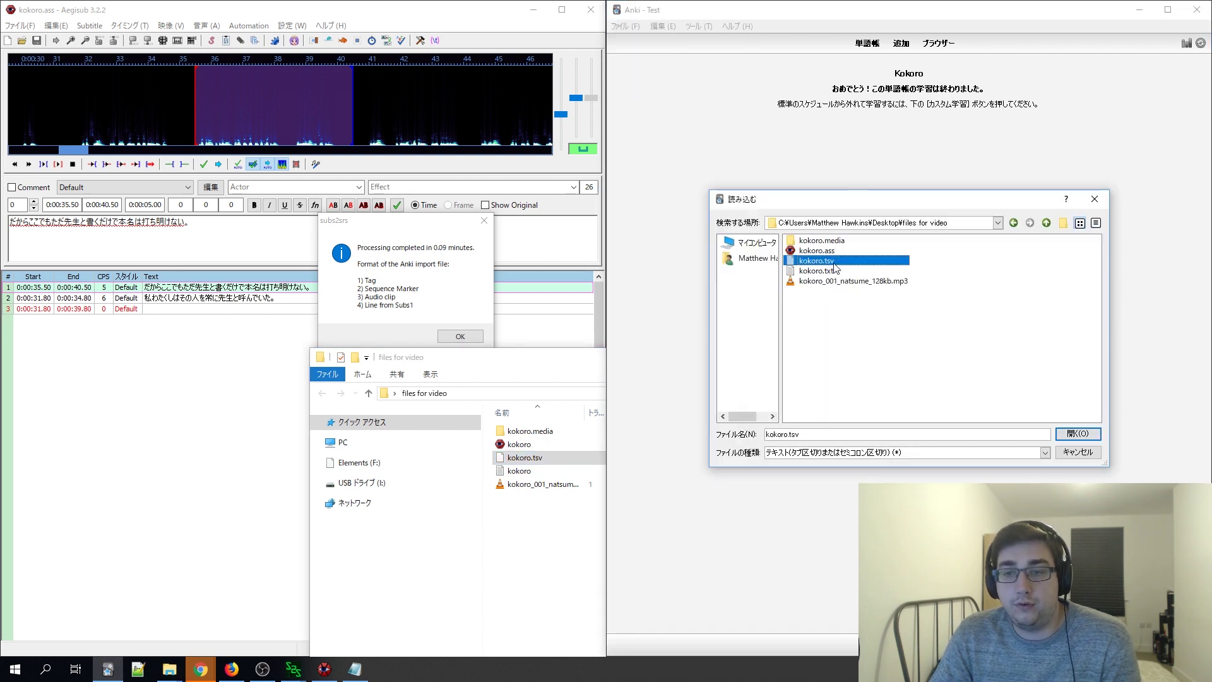
click(1081, 435)
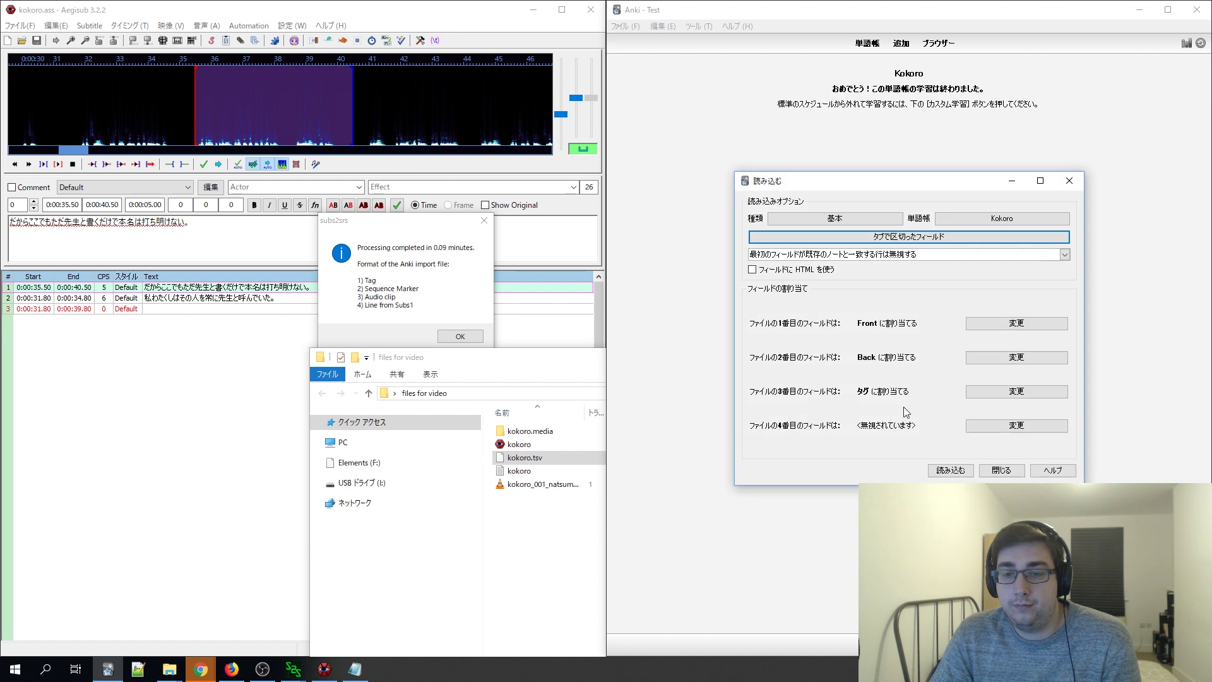
drag(851, 183, 821, 137)
drag(403, 220, 549, 139)
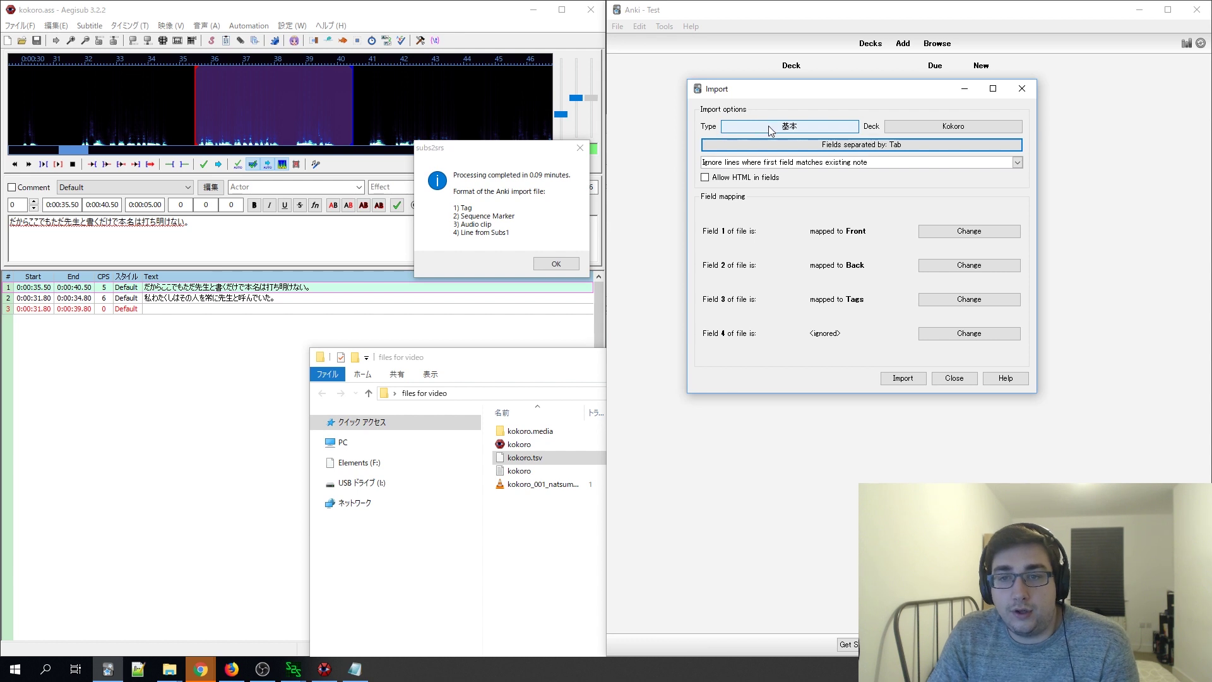
- Import with the 基本 note type into the Kokoro deck, allowing HTML in fields
click(846, 127)
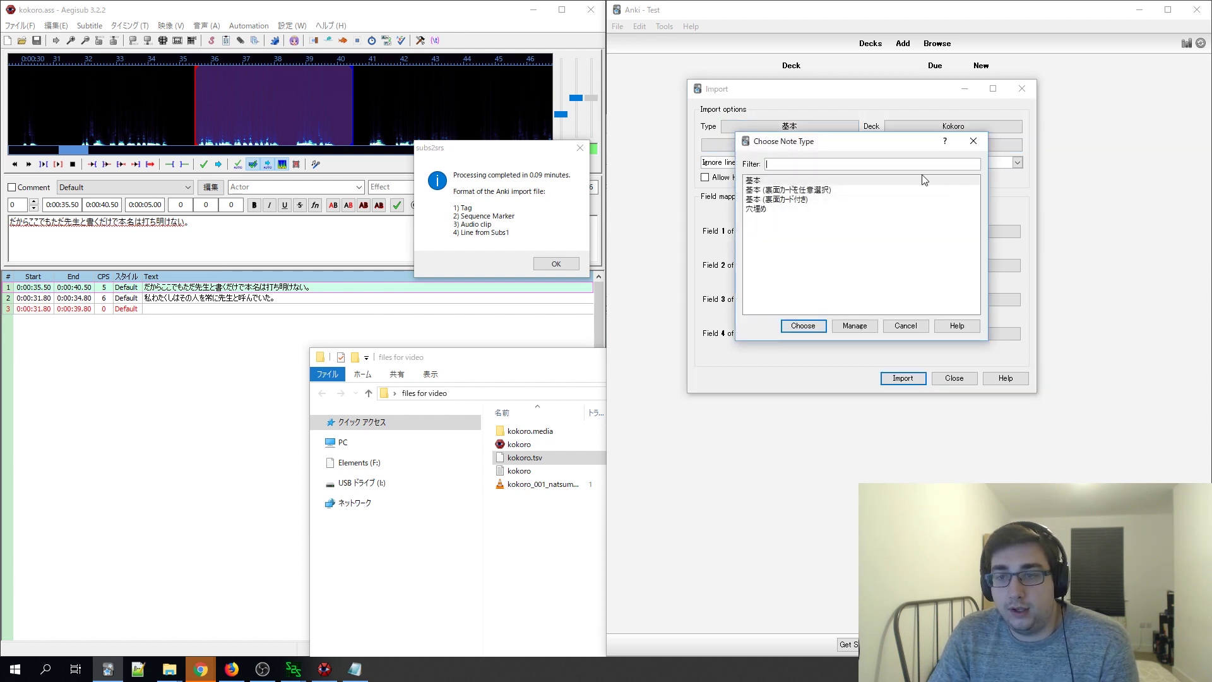
double_click(924, 180)
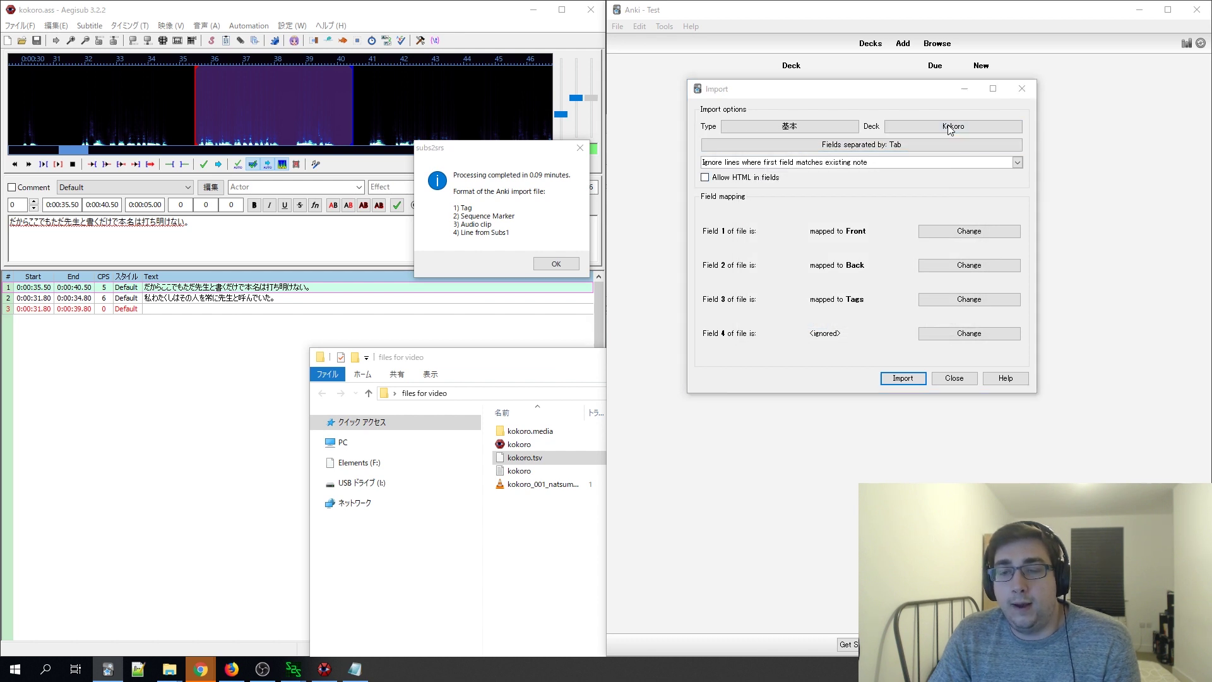
click(950, 128)
click(964, 150)
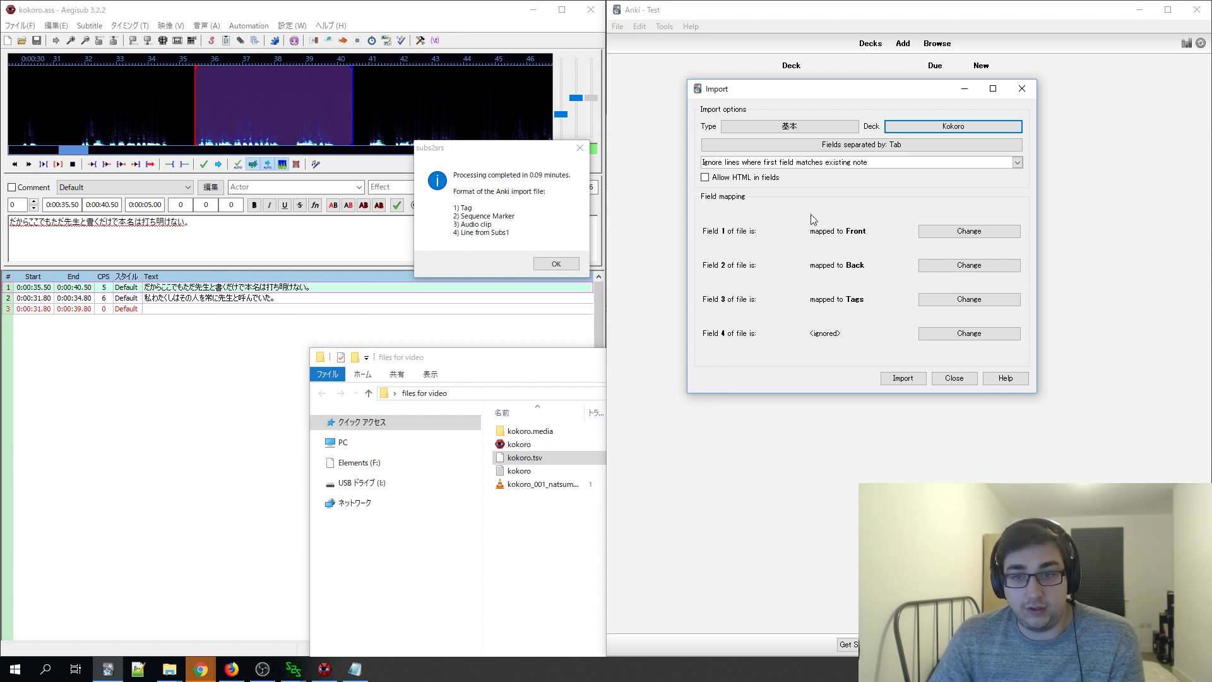
click(731, 182)
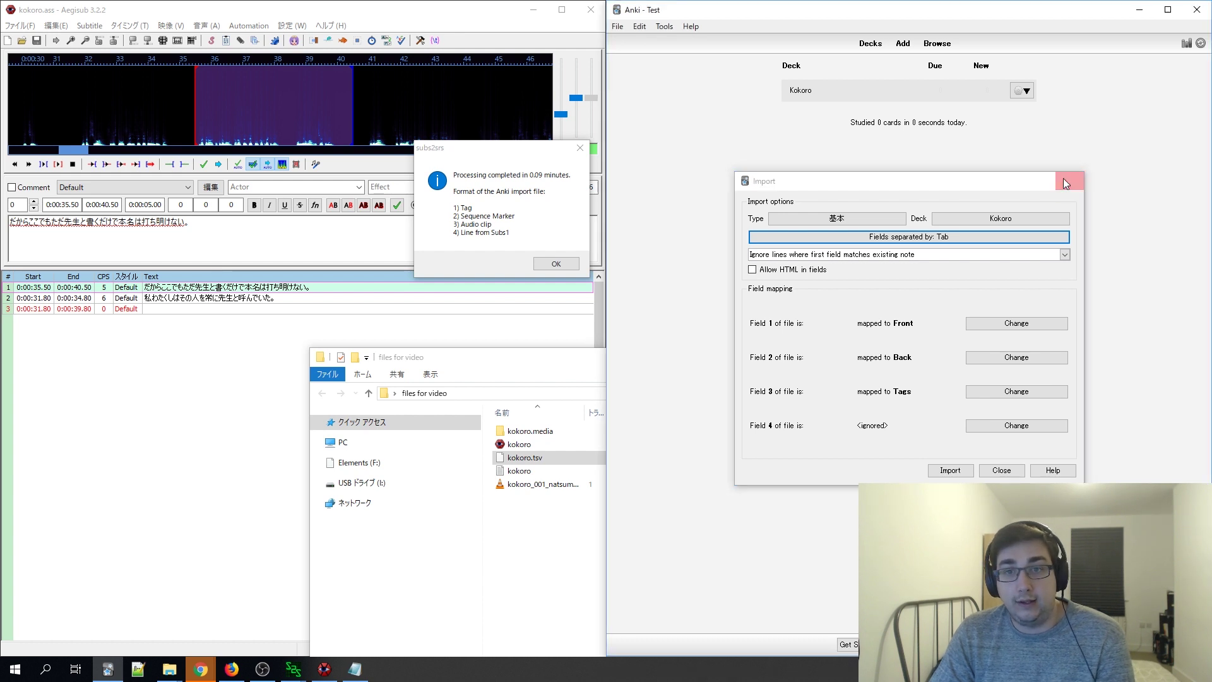
- Cancel Anki's import and double-click both anki2 packages in the Anki Deck Template folder
click(1064, 179)
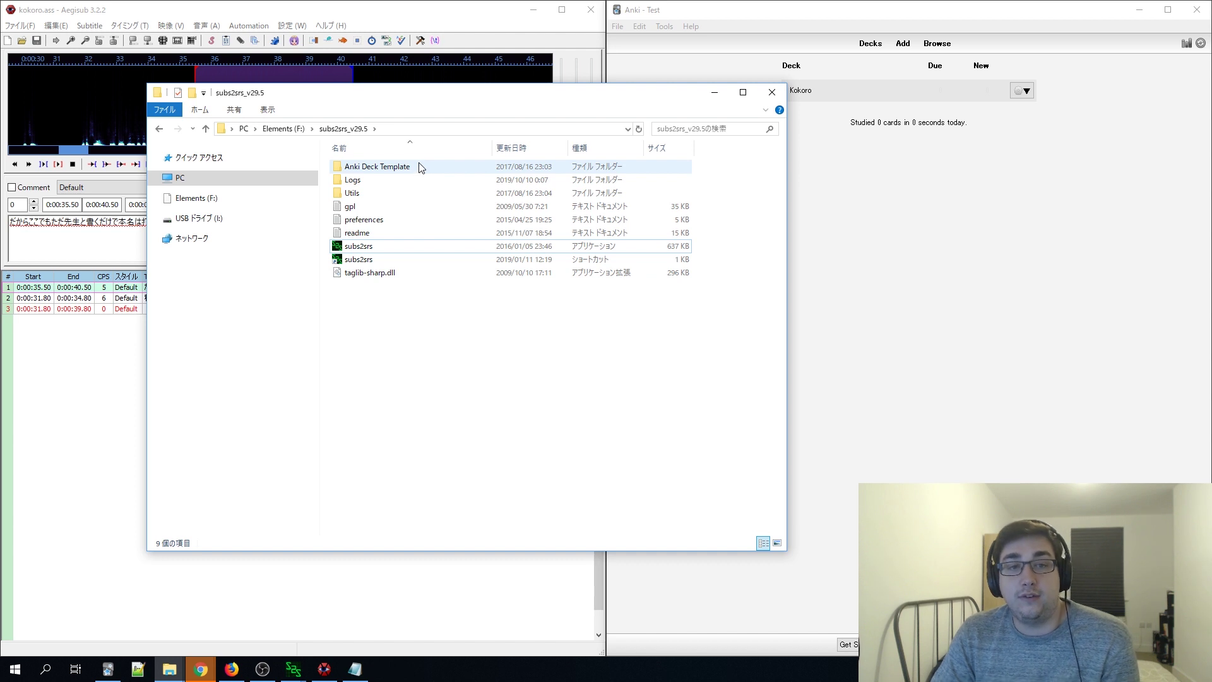
double_click(417, 168)
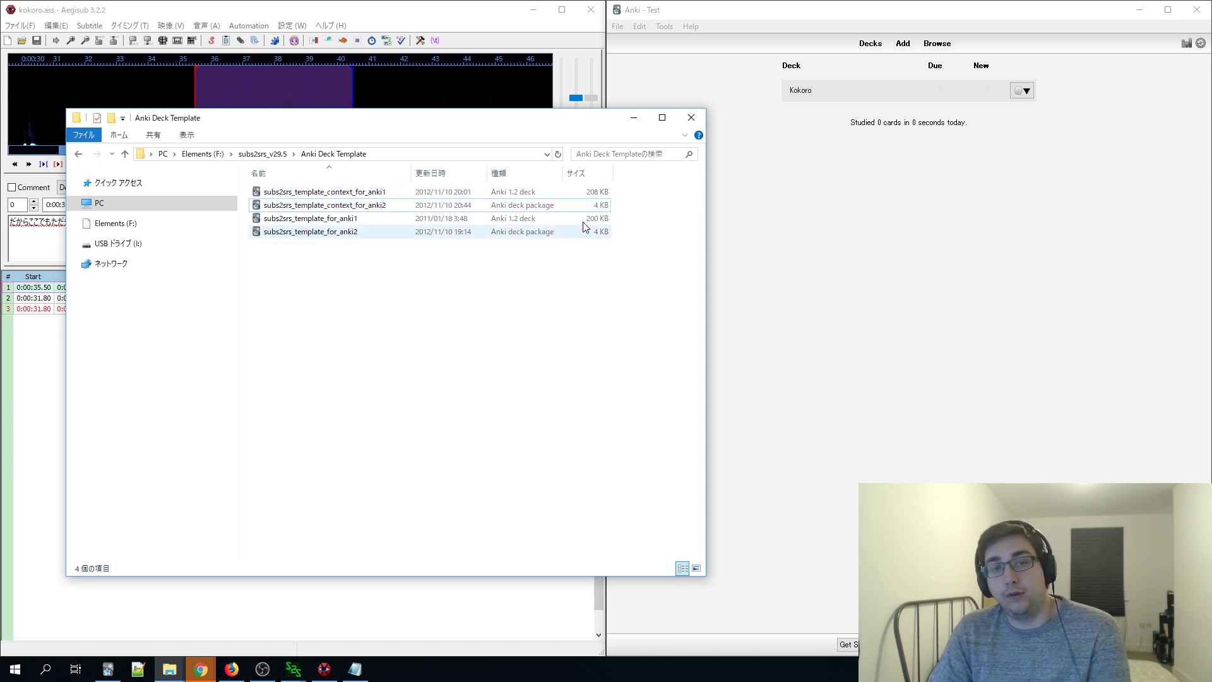
double_click(364, 209)
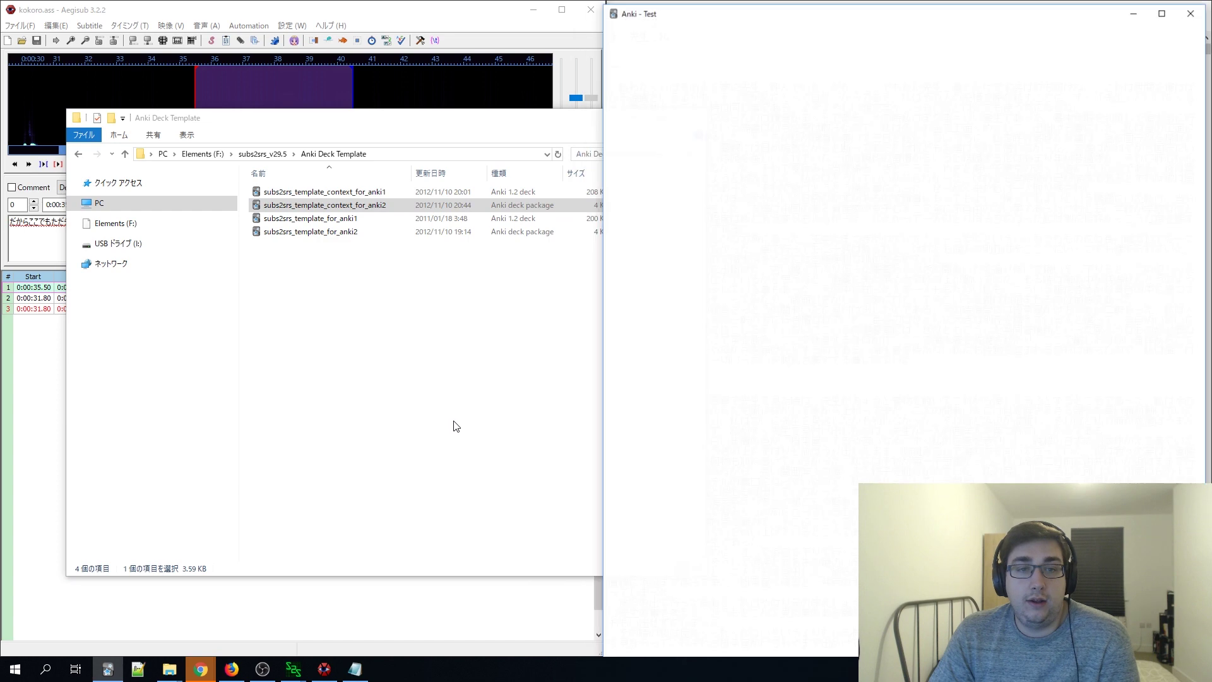
double_click(346, 233)
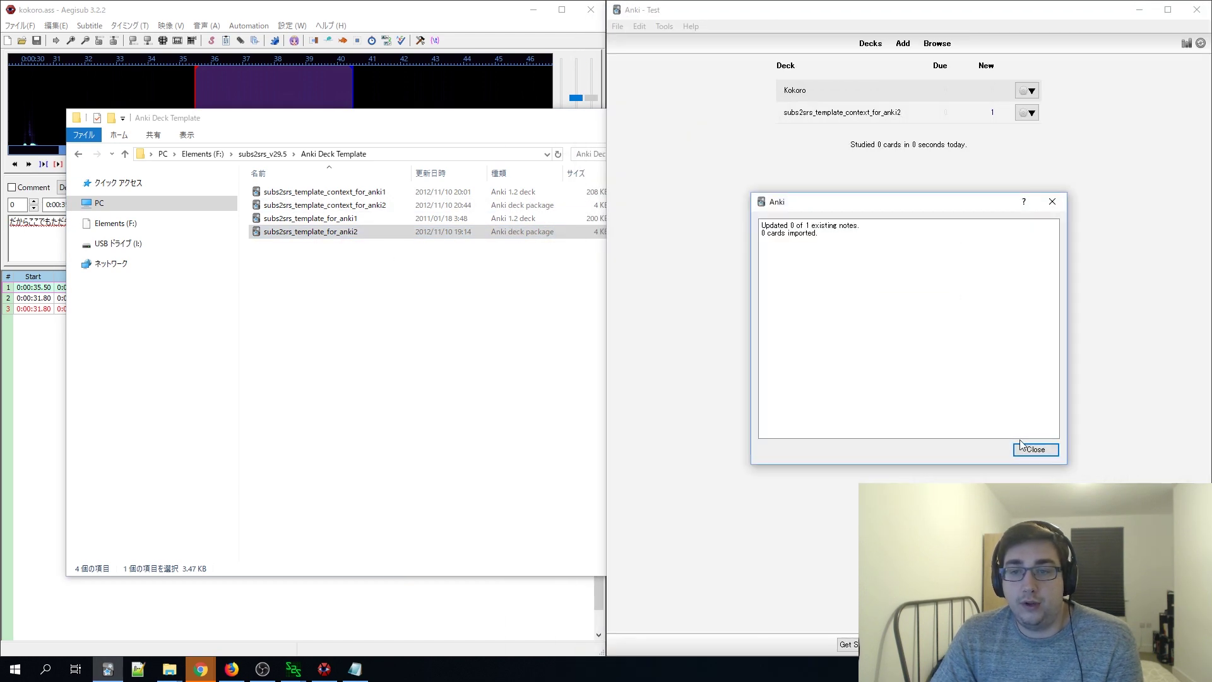
- Dismiss the import report, select the context template package, and return to Anki
click(1011, 449)
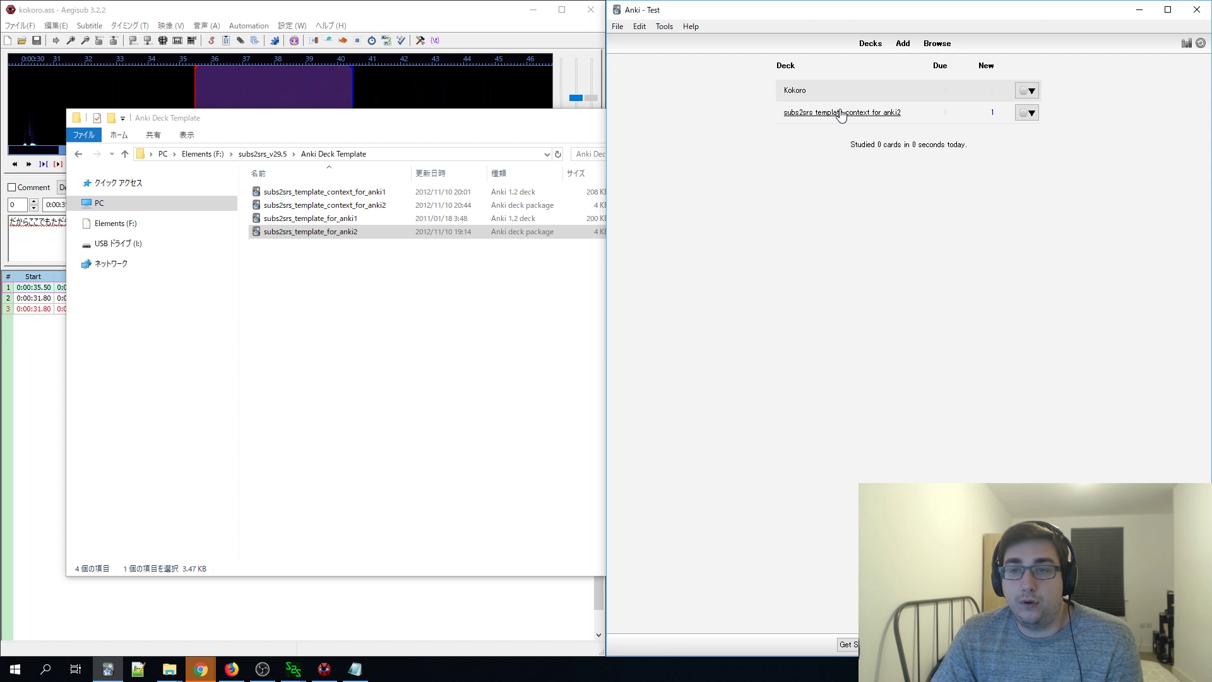
drag(521, 114, 521, 121)
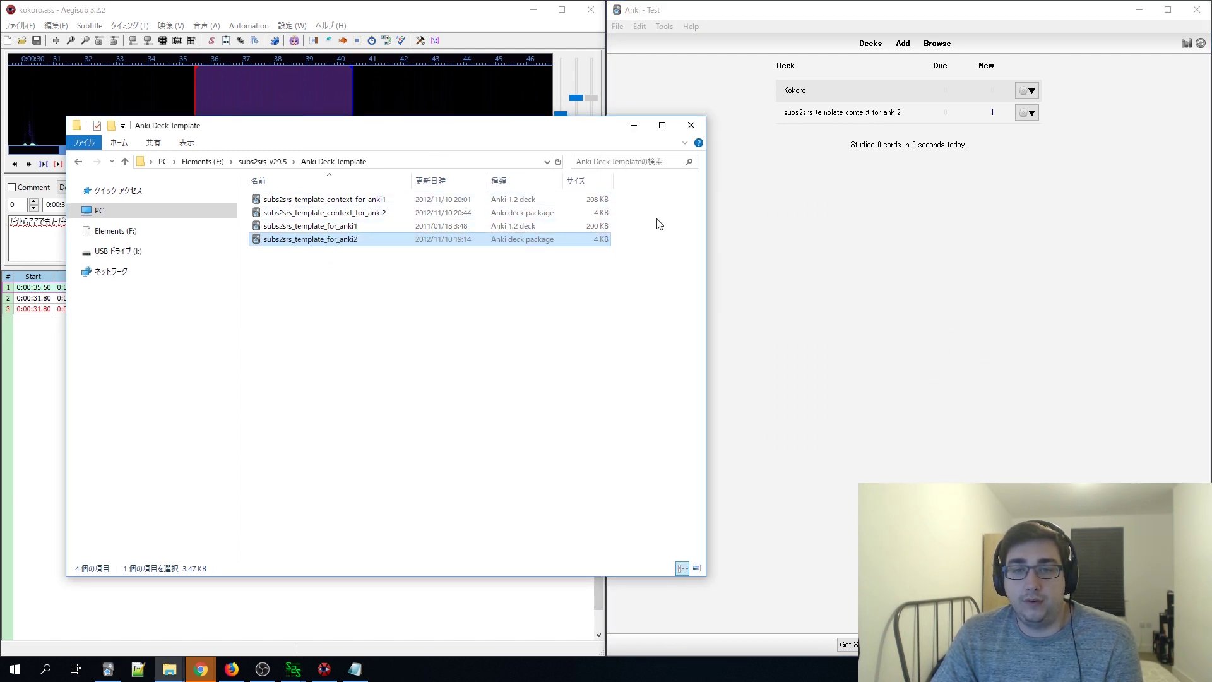
click(480, 214)
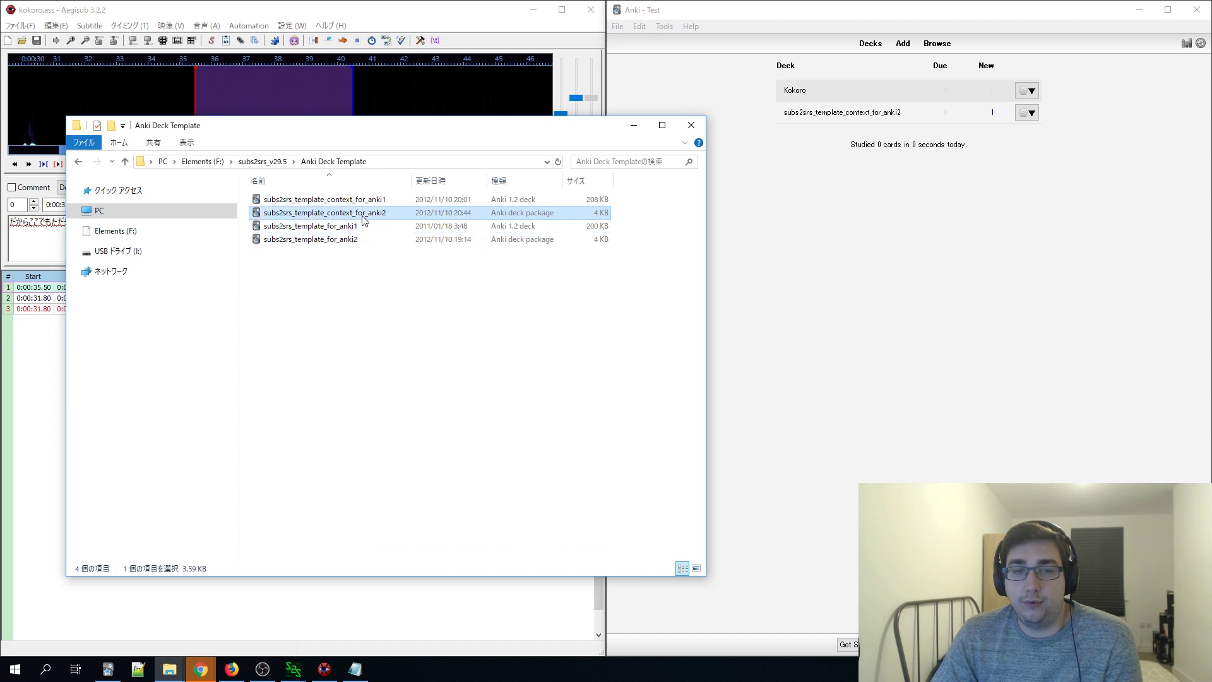
click(725, 124)
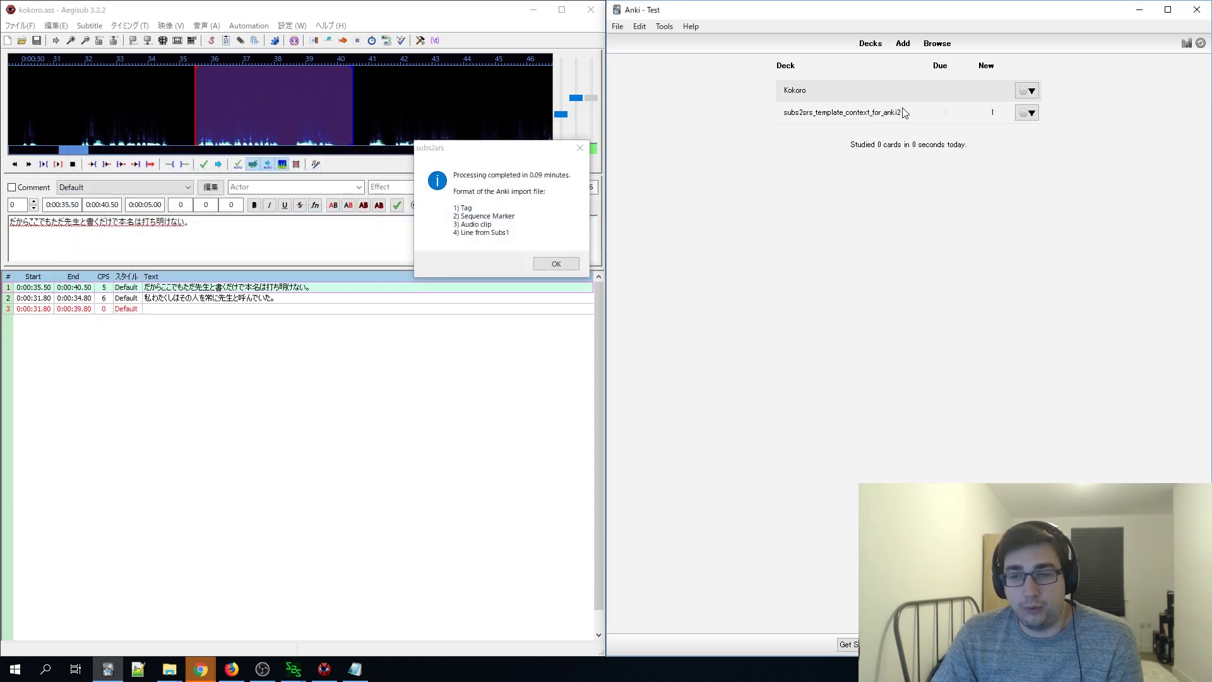
click(887, 112)
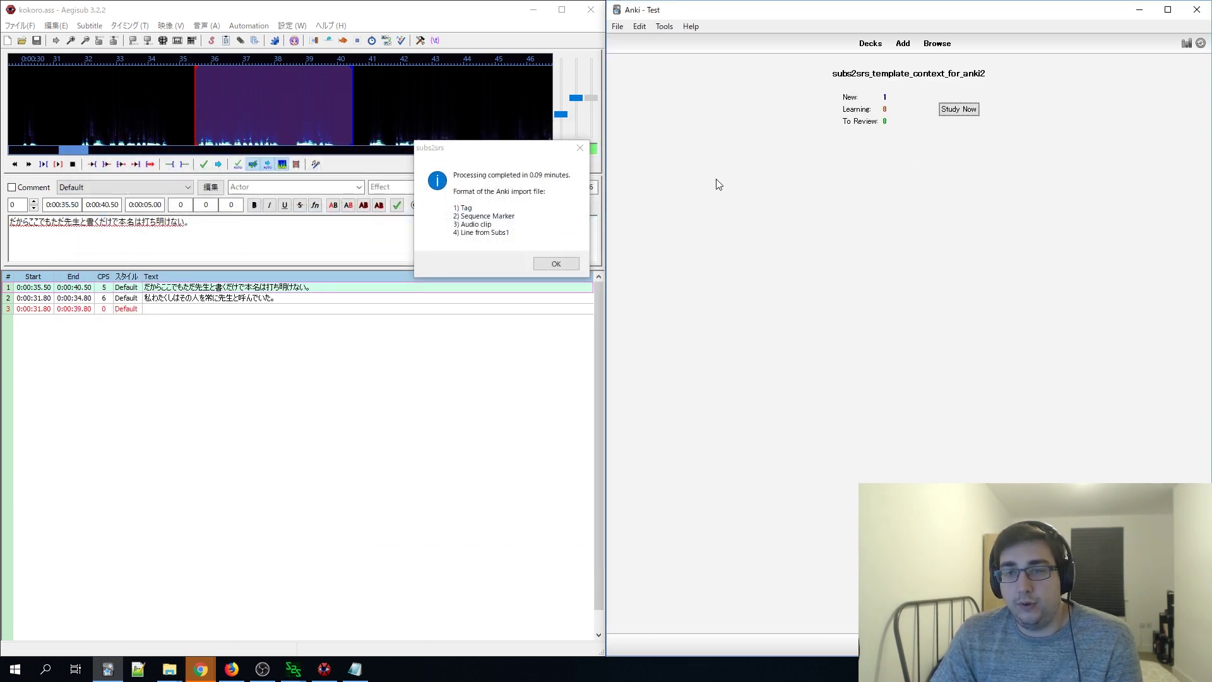
click(971, 112)
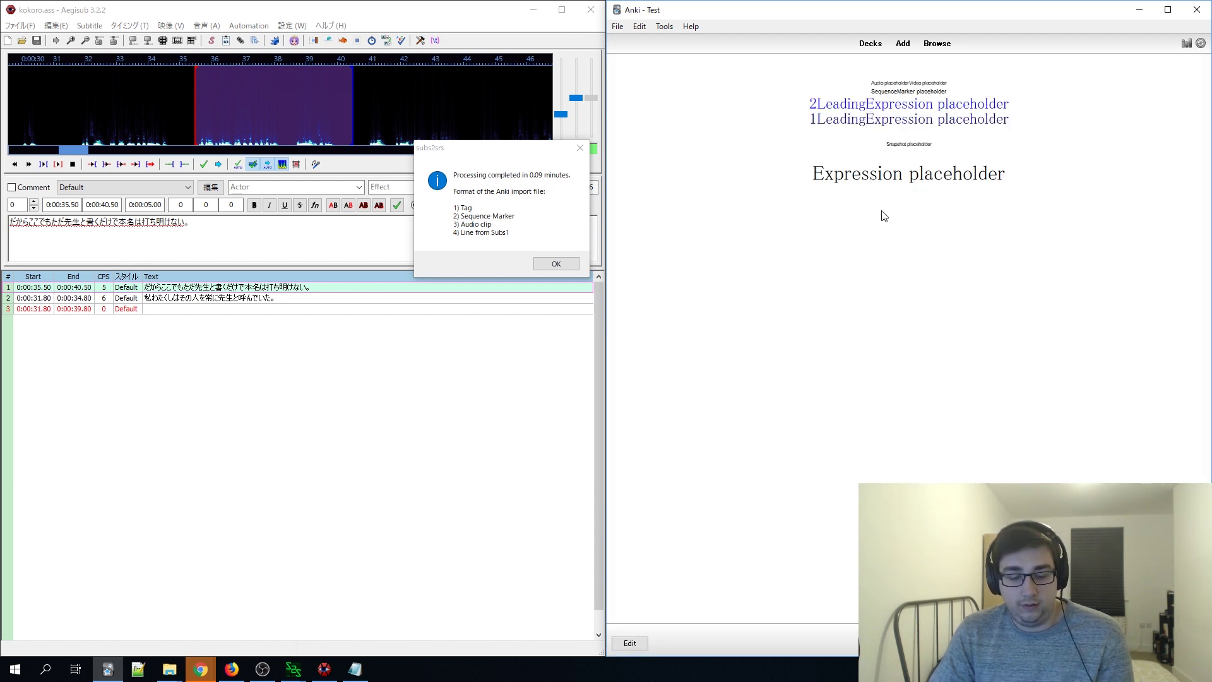
key(e)
drag(657, 191, 960, 158)
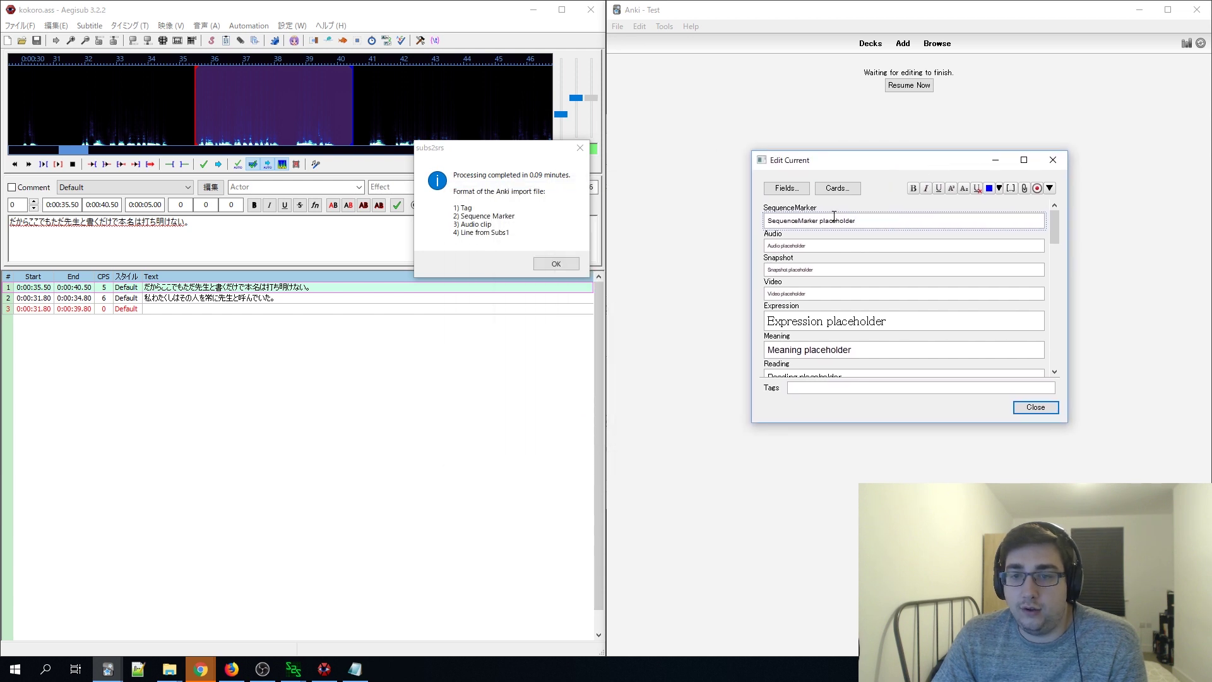
drag(762, 235, 807, 246)
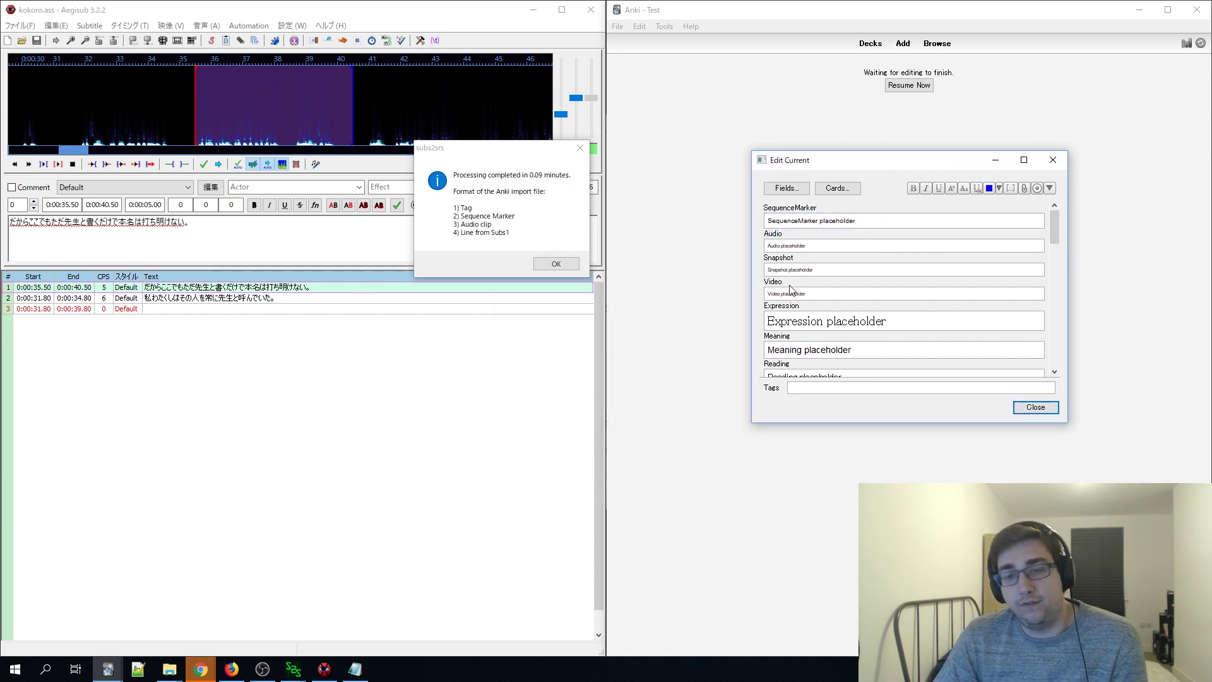
scroll(791, 289, down, 8)
scroll(799, 294, down, 5)
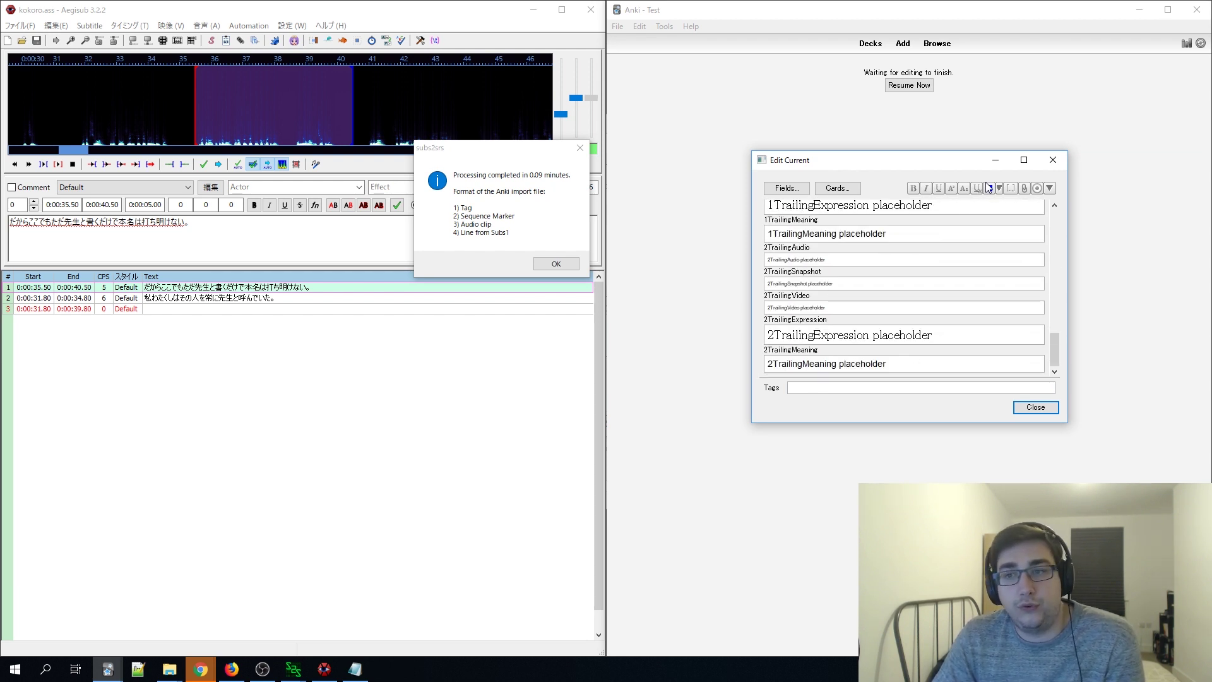
click(1053, 159)
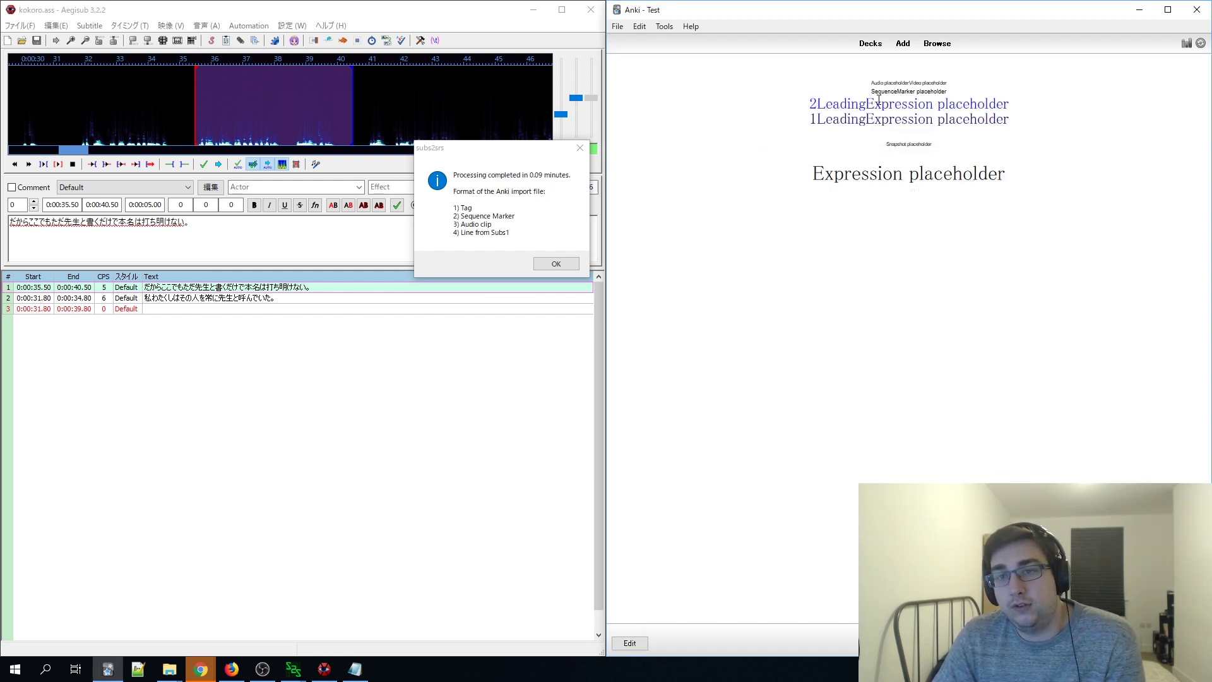
click(871, 45)
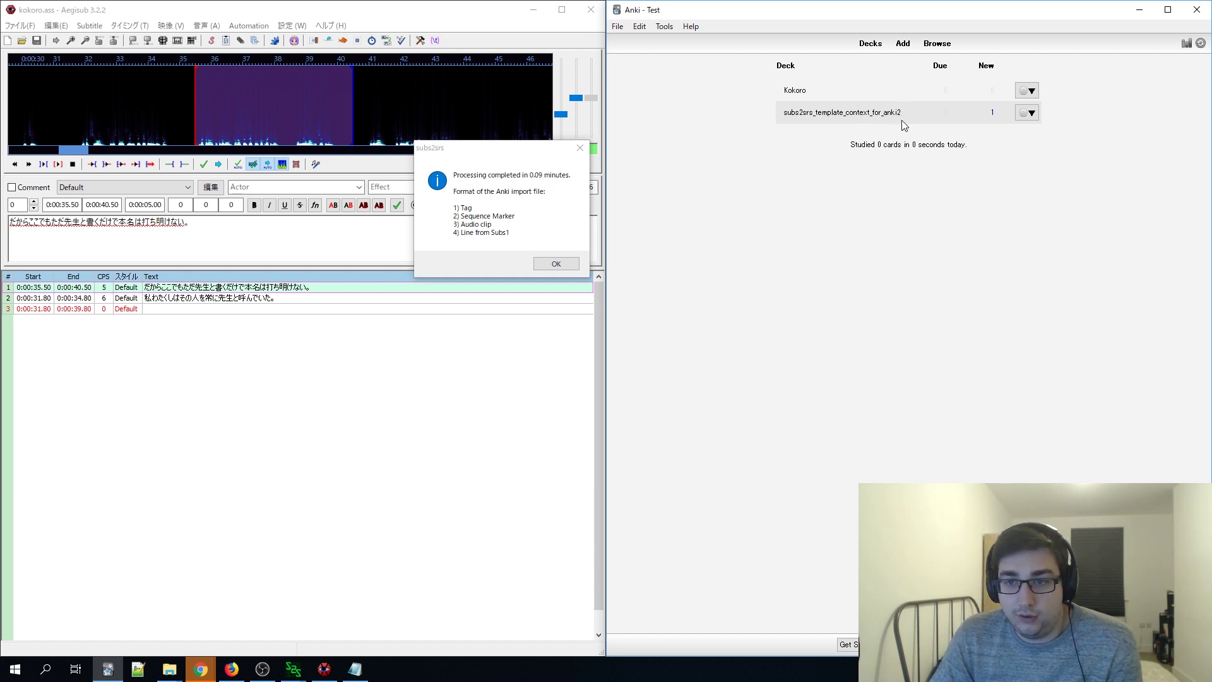
click(797, 91)
- Choose the kokoro text file for import and set the note type to subs2srs
click(622, 27)
click(637, 57)
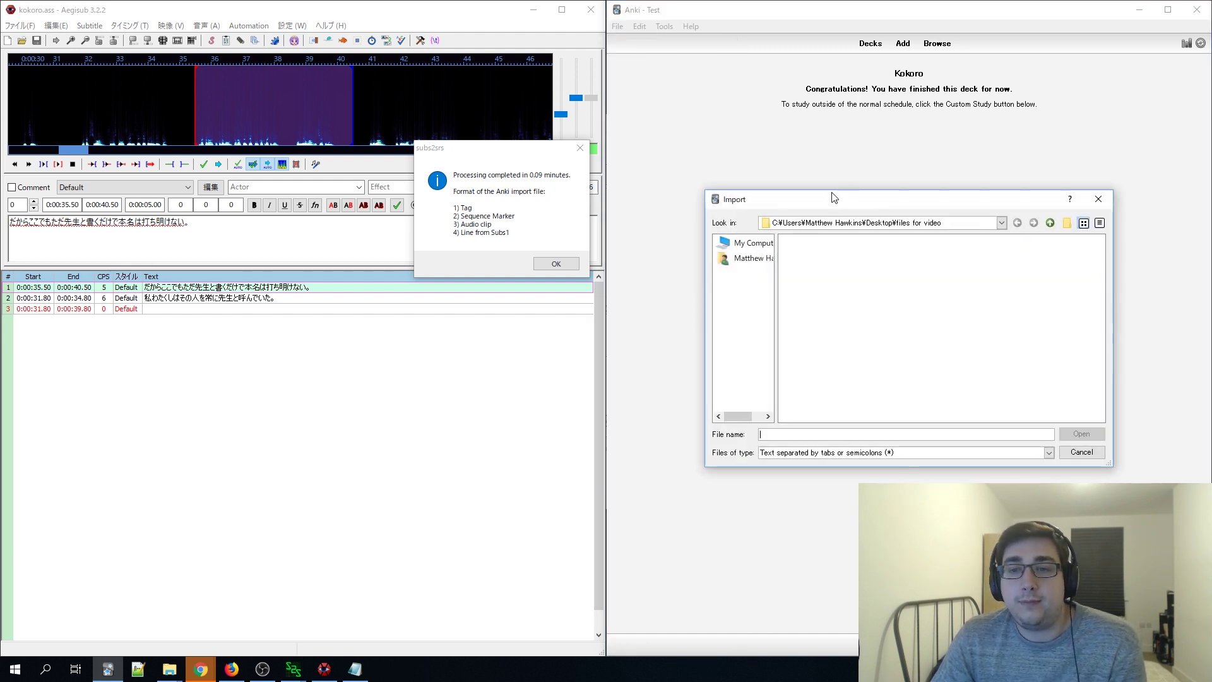
click(825, 270)
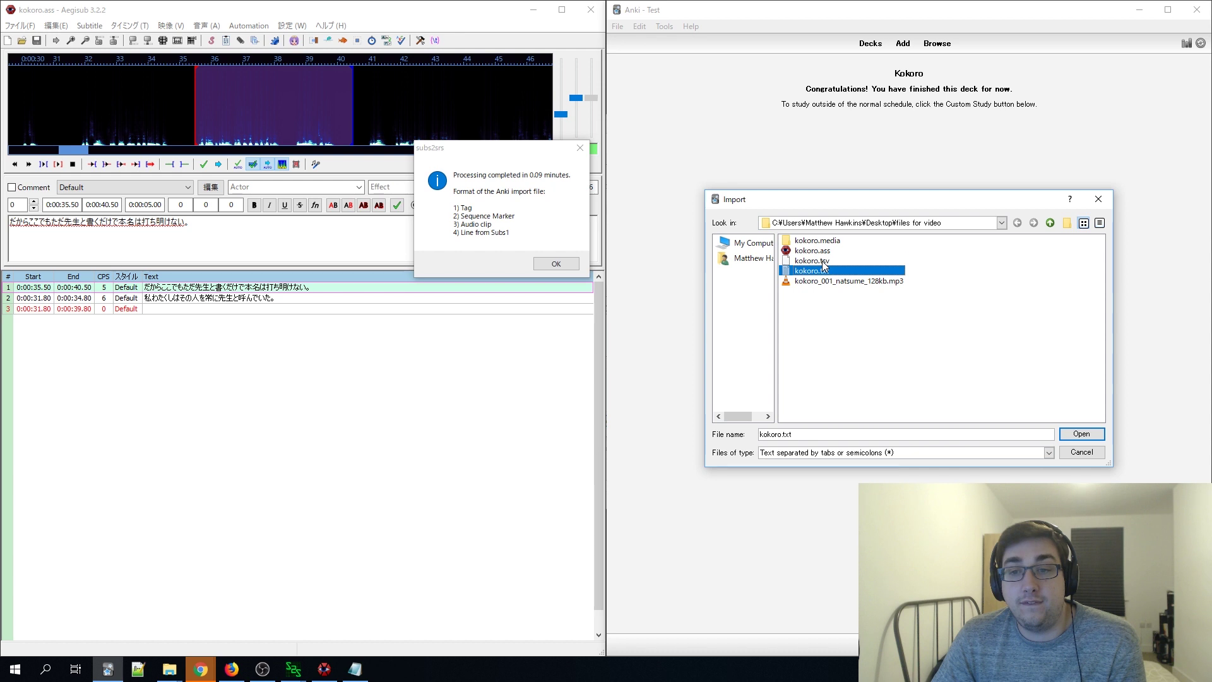
key(Return)
click(836, 218)
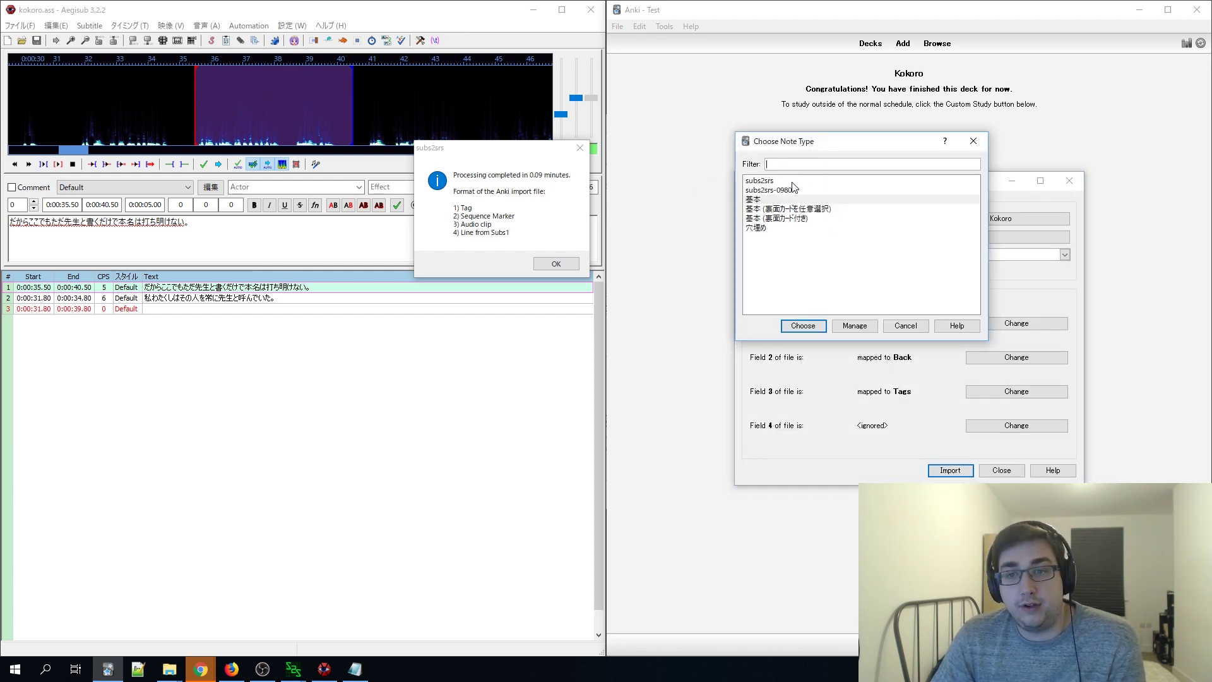
double_click(786, 180)
- Map file fields 1, 2 and 3 to Tags, SequenceMarker and Audio
click(990, 322)
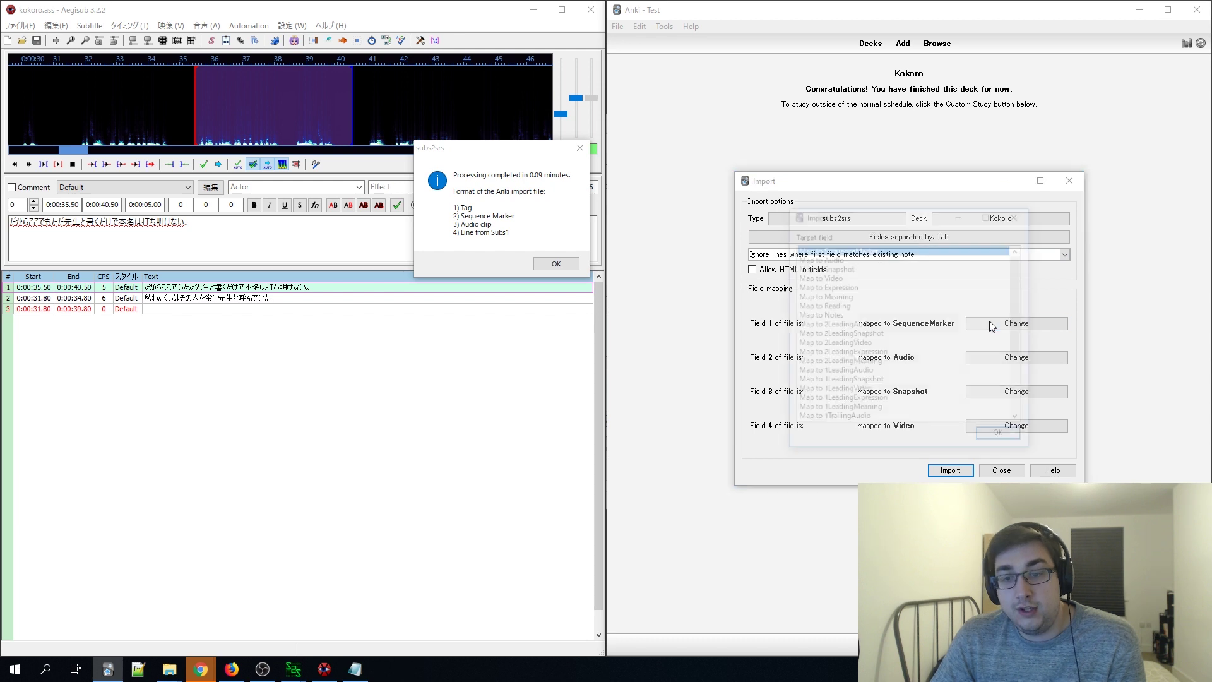
drag(914, 219, 615, 325)
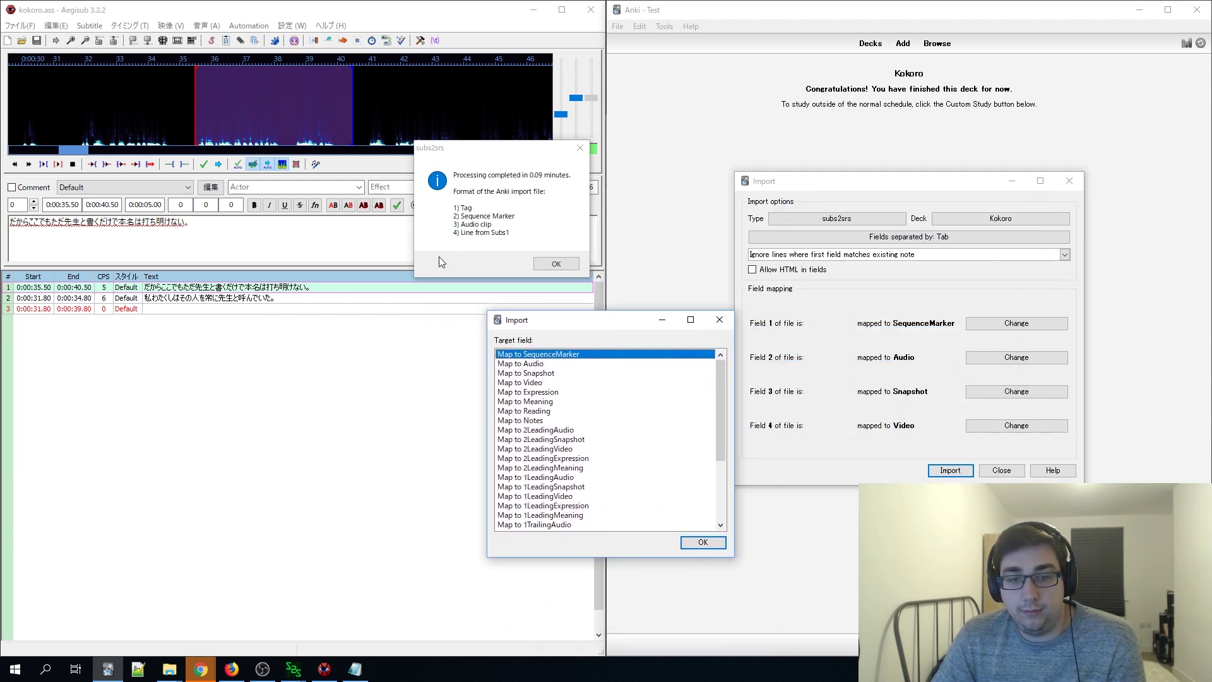
scroll(553, 398, down, 1)
scroll(553, 398, up, 1)
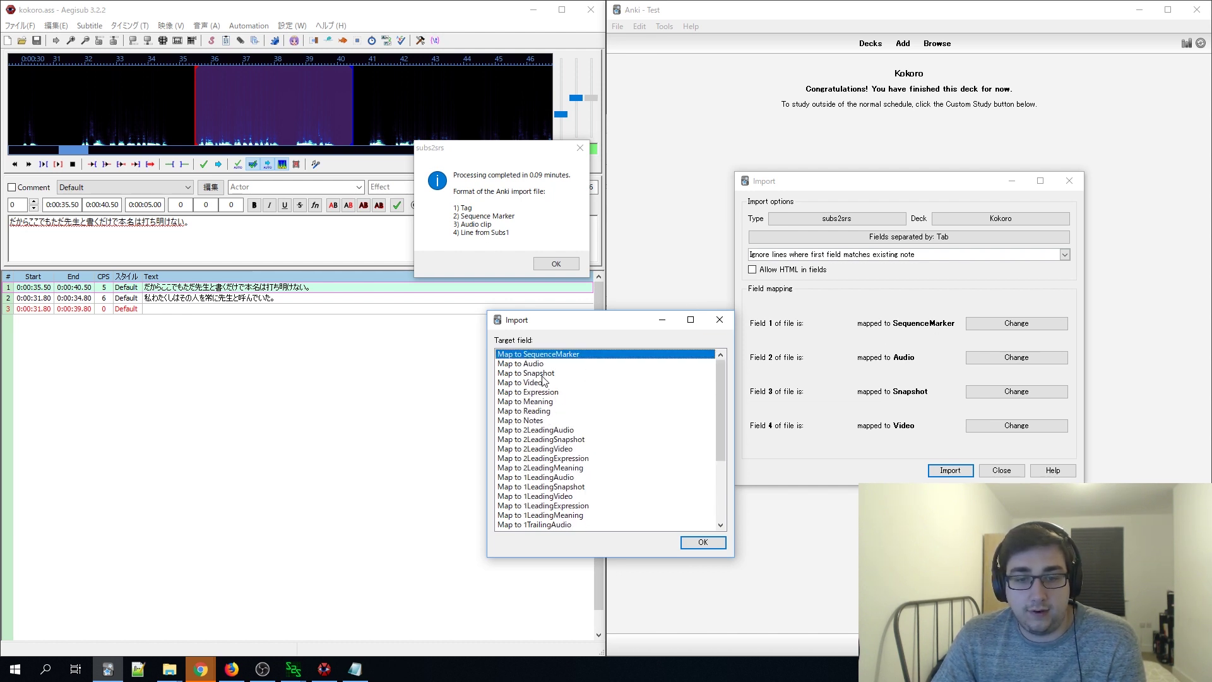
scroll(566, 396, down, 4)
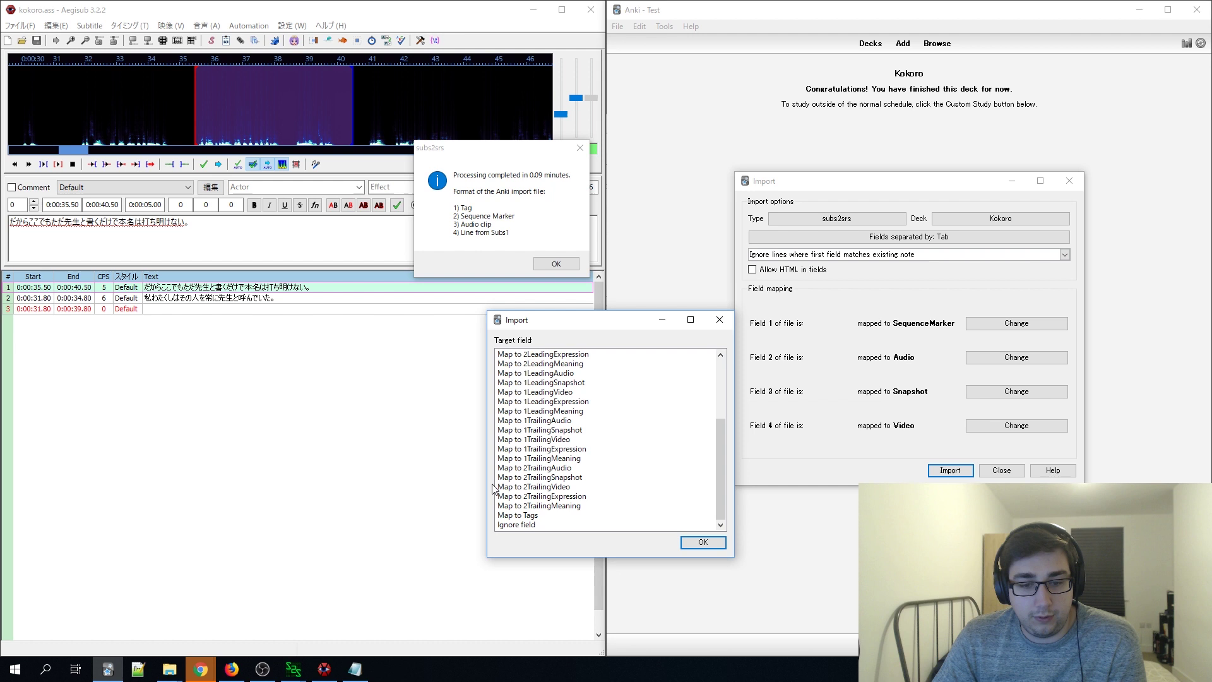
double_click(529, 516)
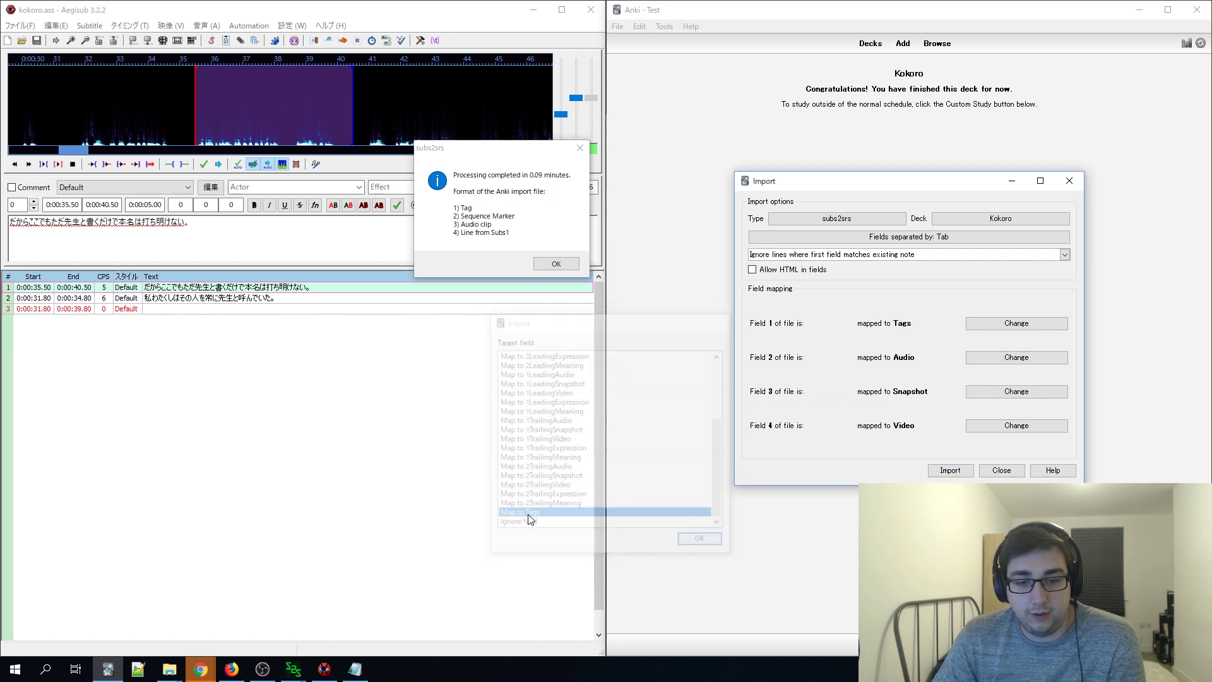
click(1016, 359)
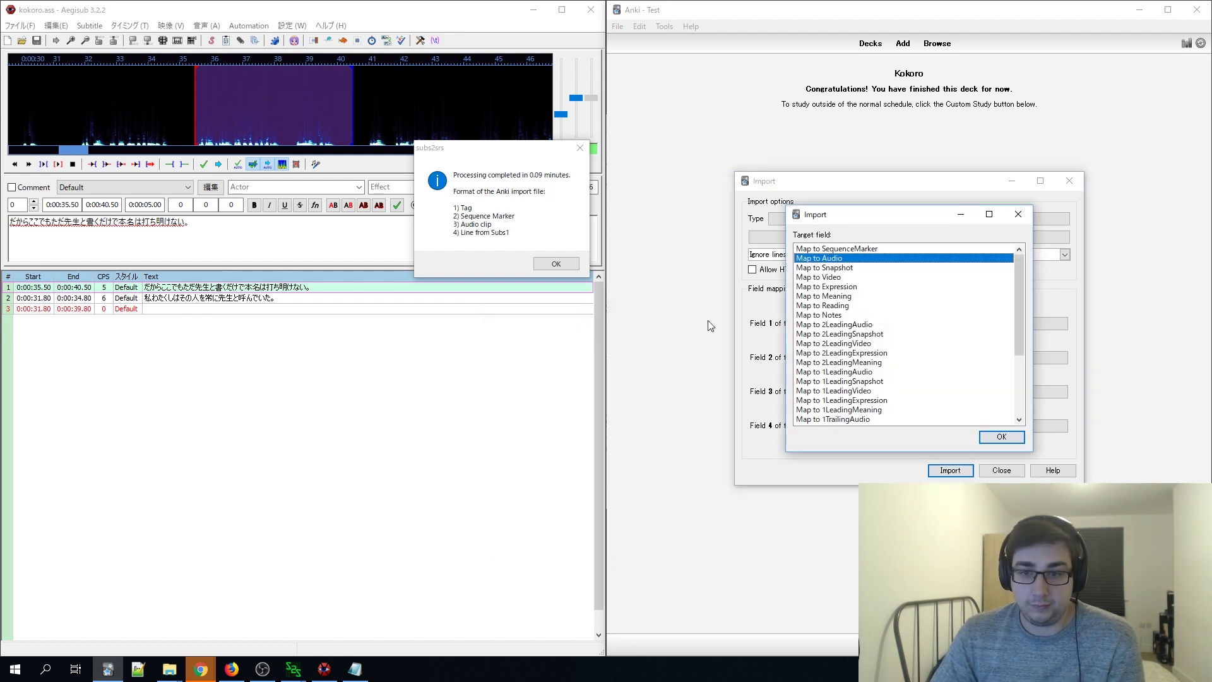
double_click(852, 249)
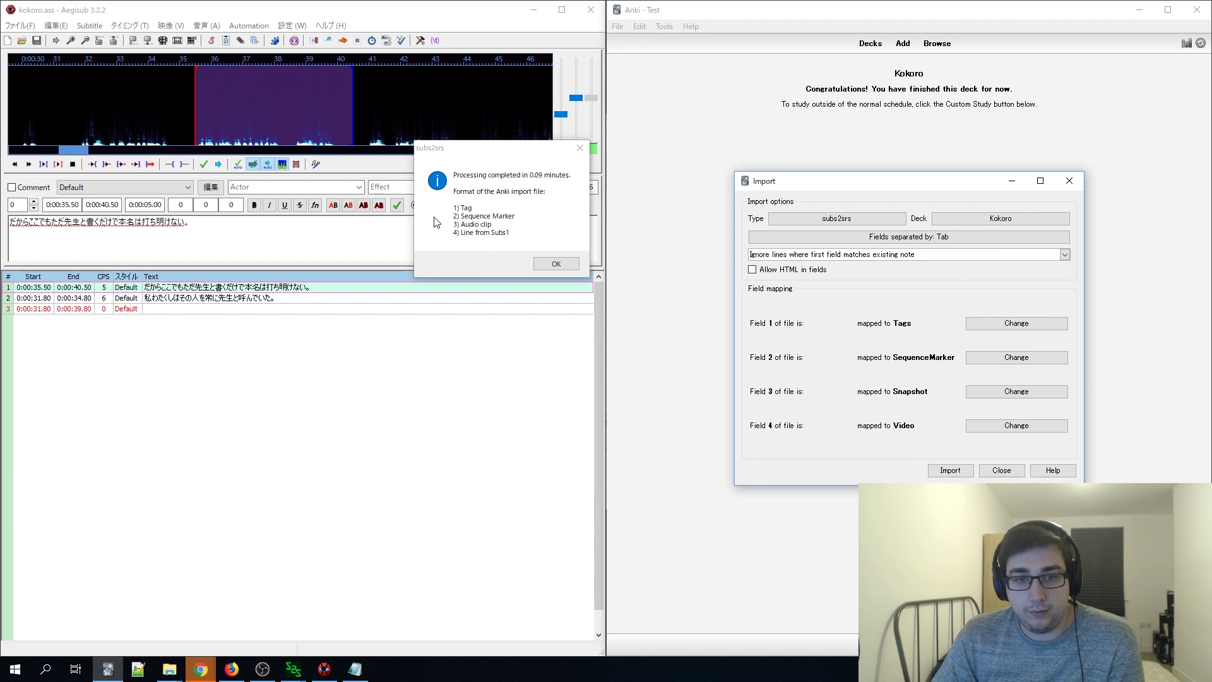
click(1017, 424)
scroll(896, 288, up, 10)
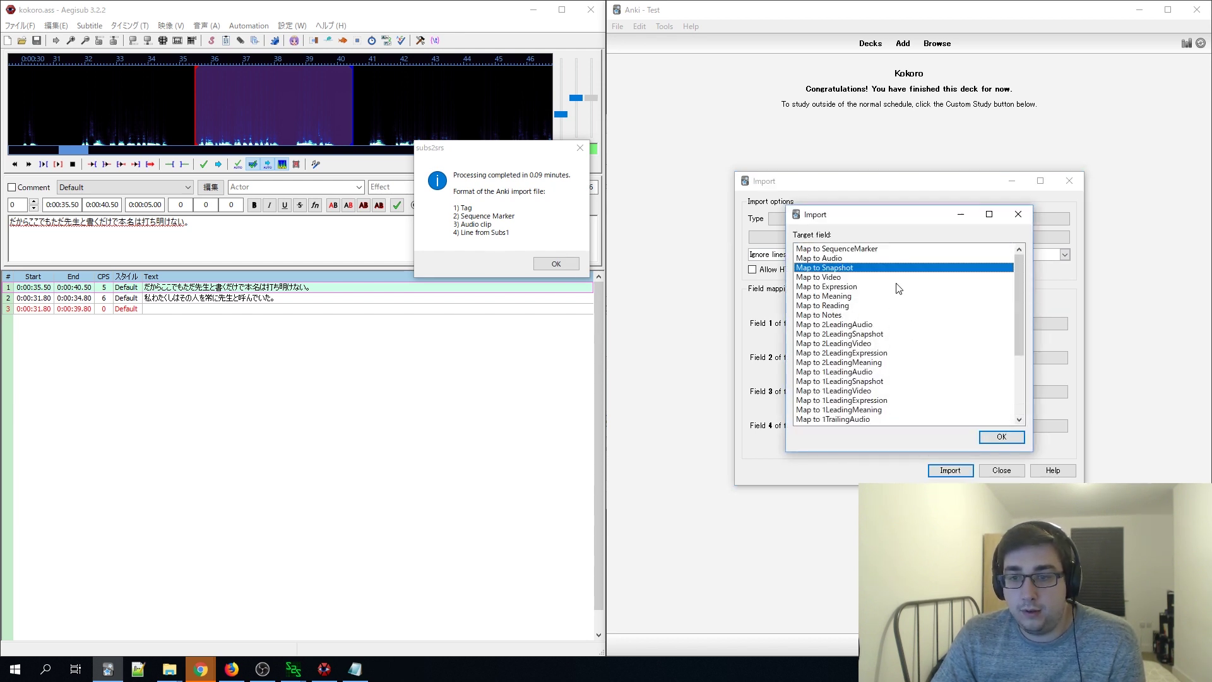
double_click(827, 277)
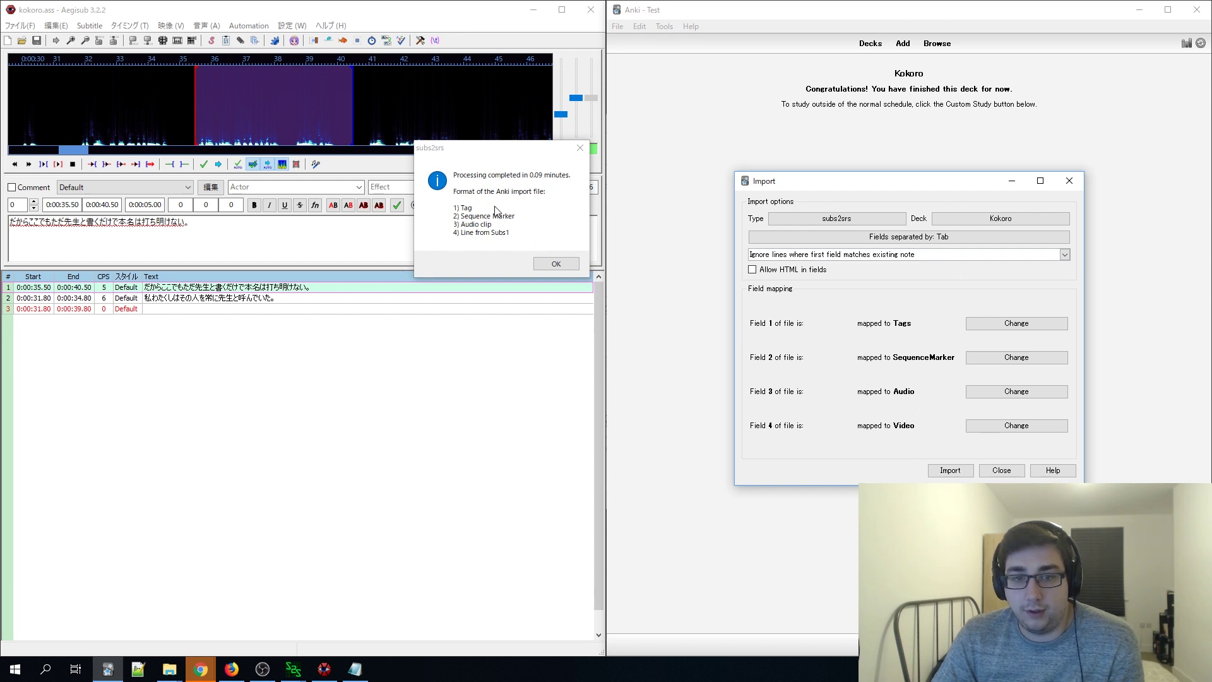
- Map field 4 to Expression and import the notes into the Kokoro deck
click(1014, 426)
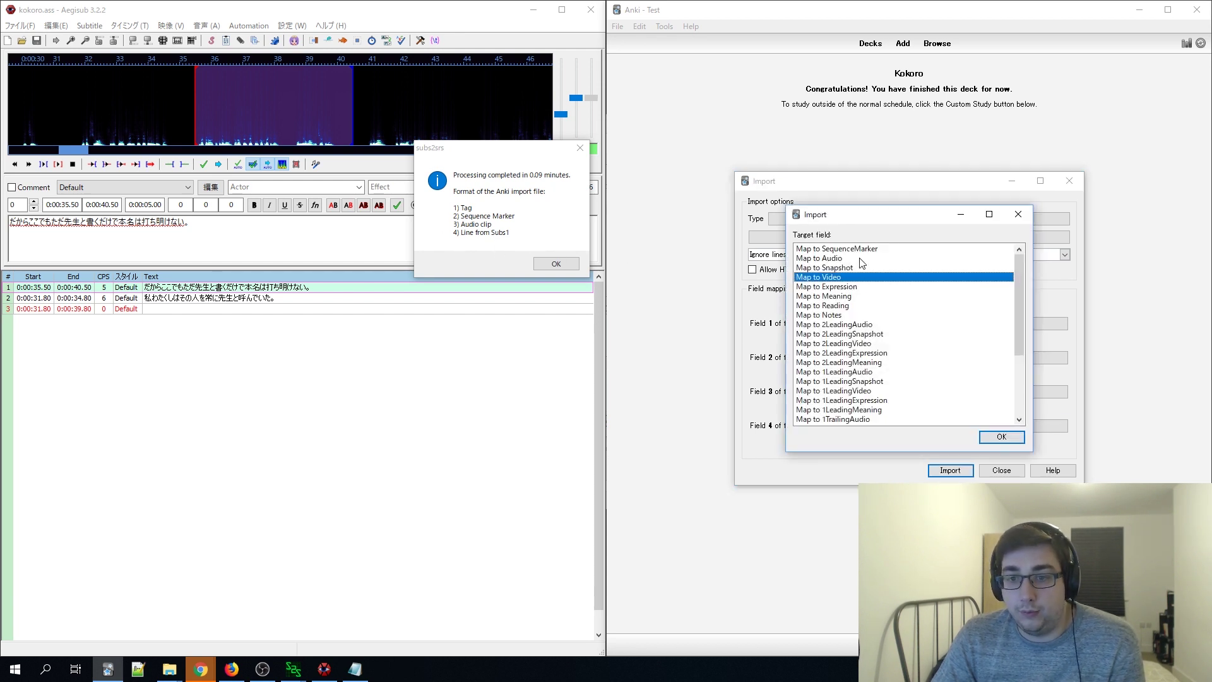
double_click(850, 285)
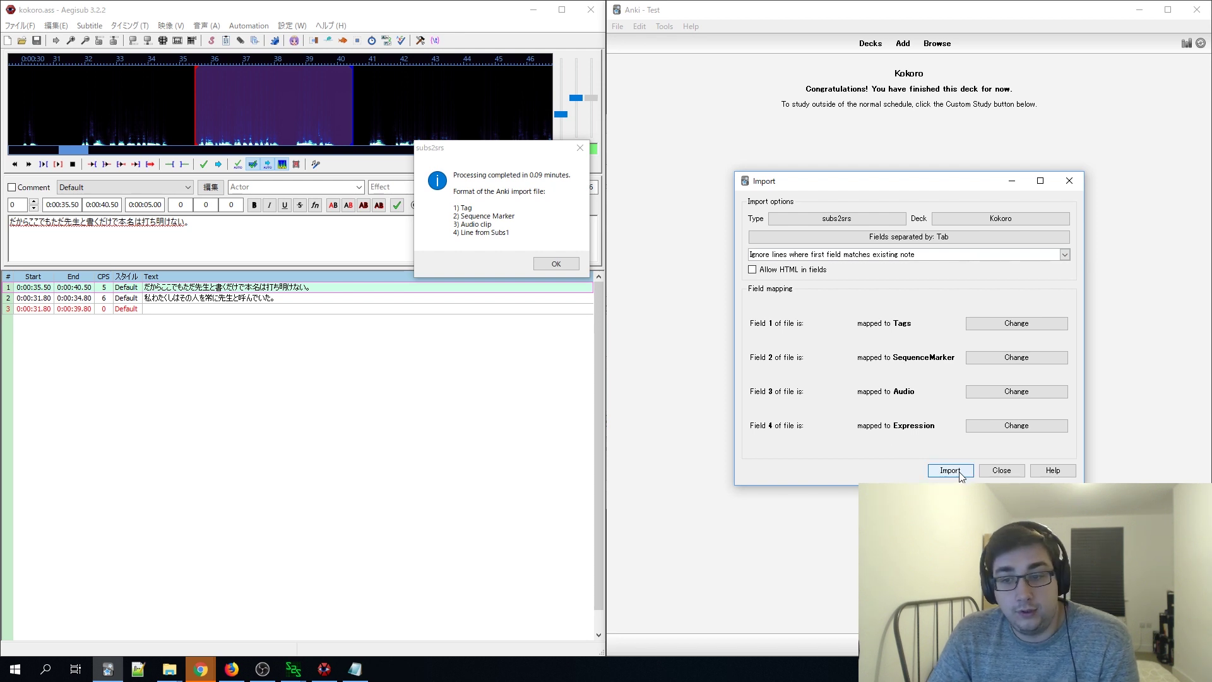
click(1010, 426)
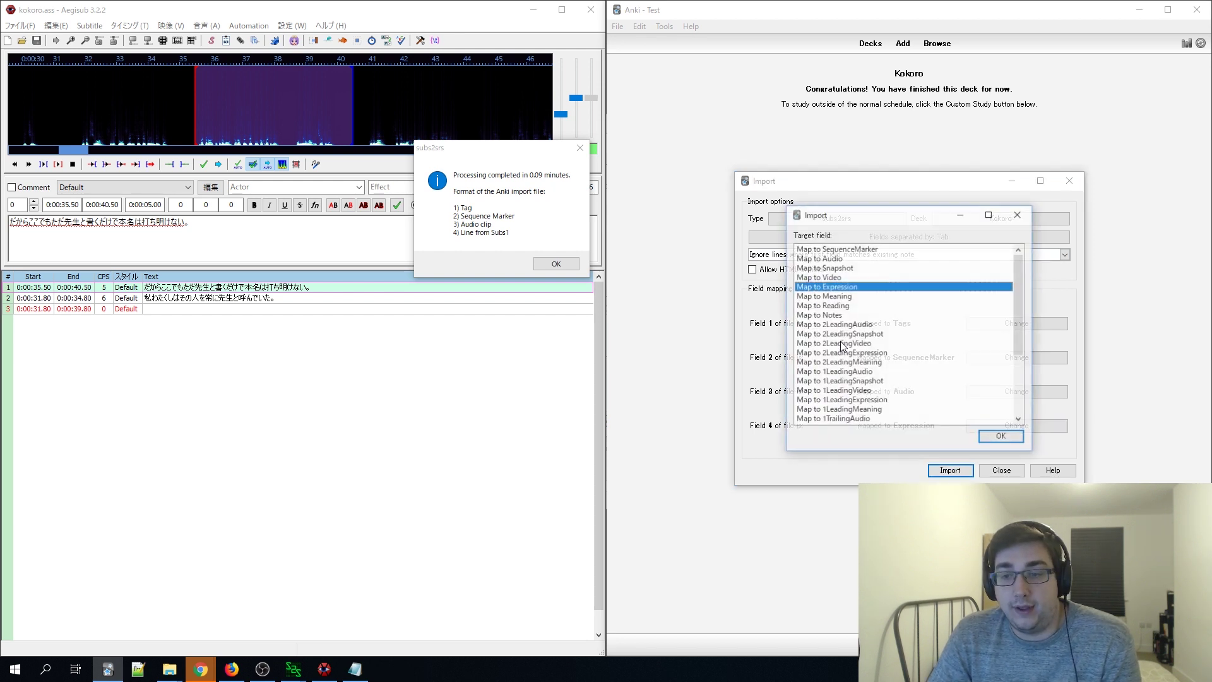
click(838, 297)
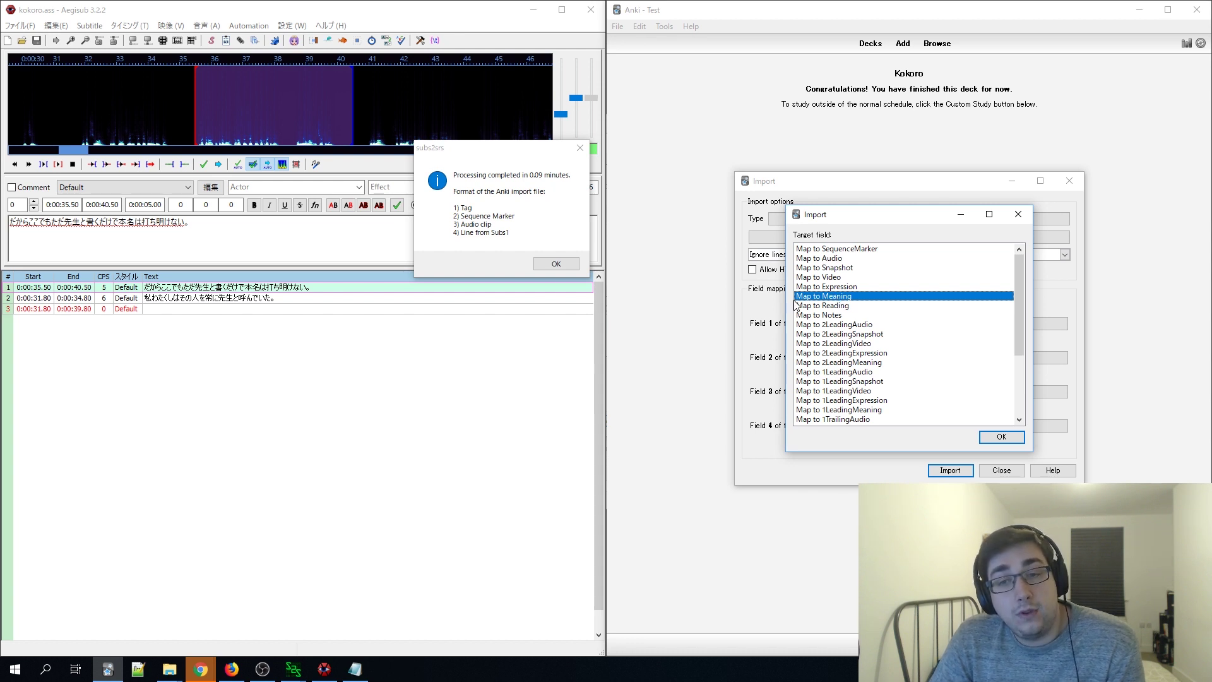
click(866, 288)
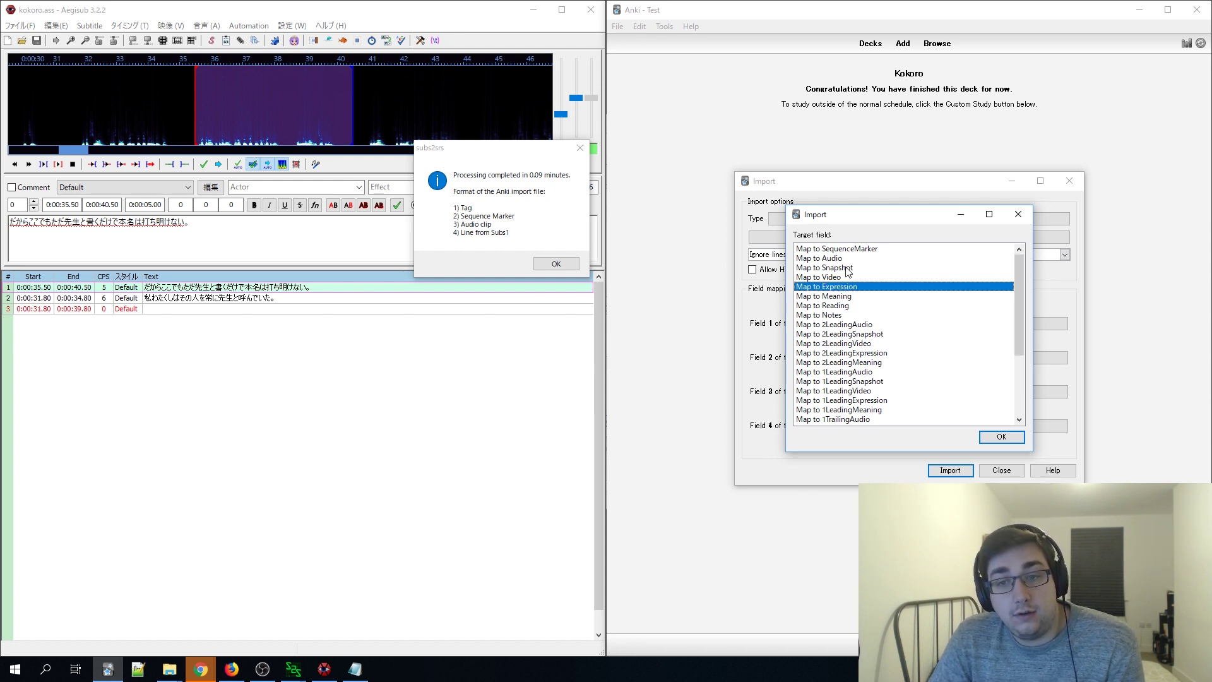
scroll(844, 274, down, 4)
scroll(844, 274, up, 4)
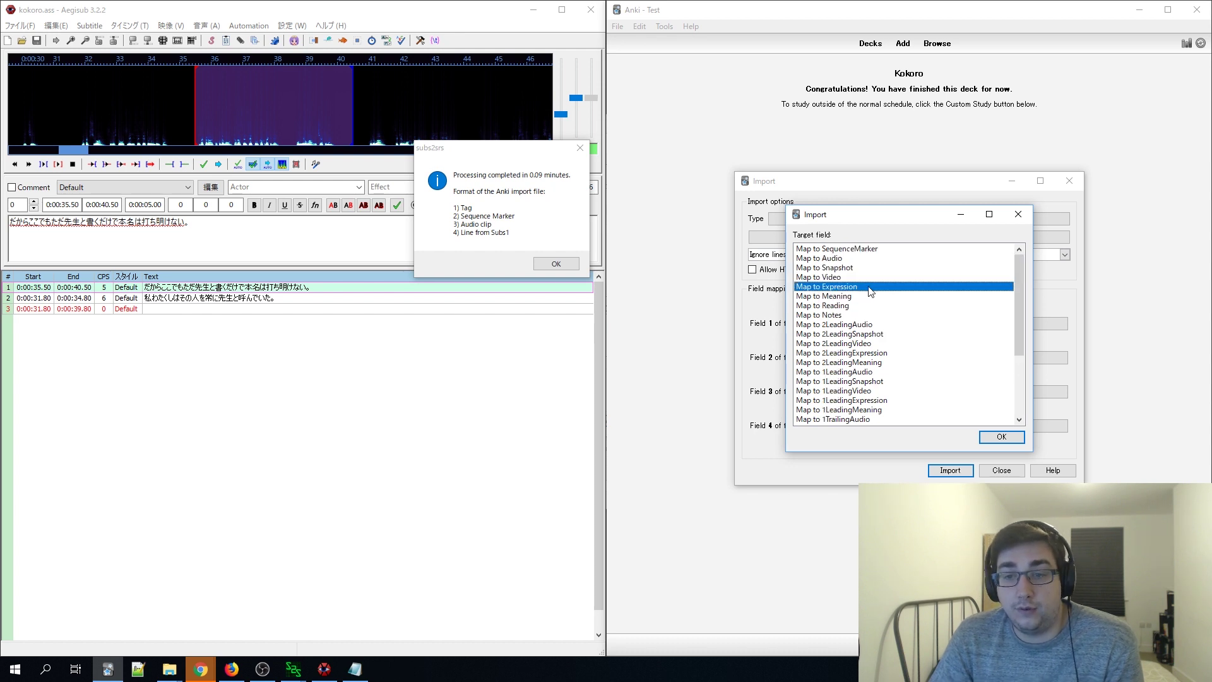
click(1002, 437)
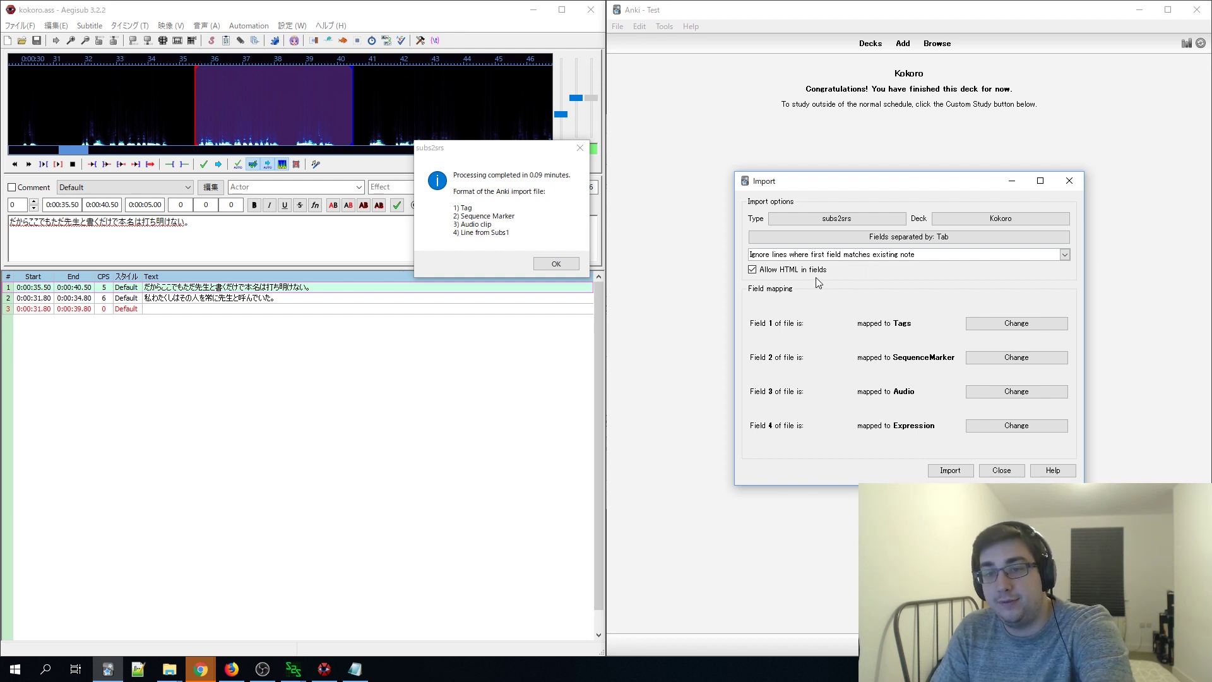
click(949, 471)
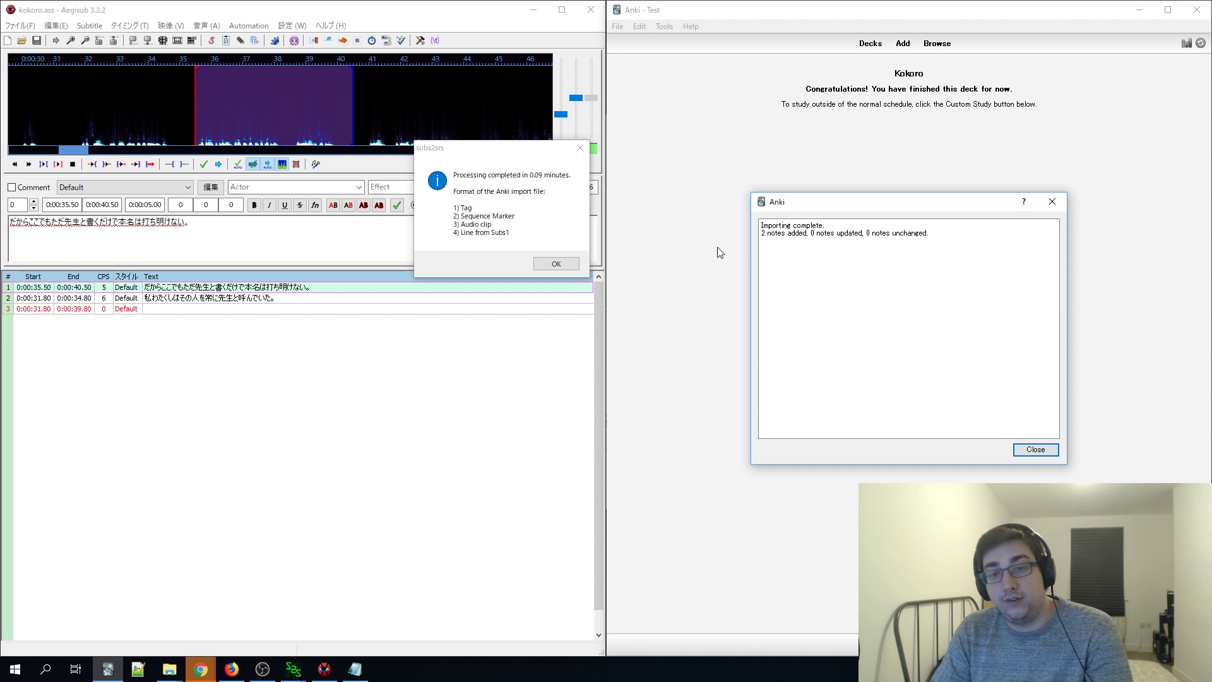
- Close the import report showing 2 notes added and return to the Decks list
drag(769, 225, 894, 248)
click(1036, 450)
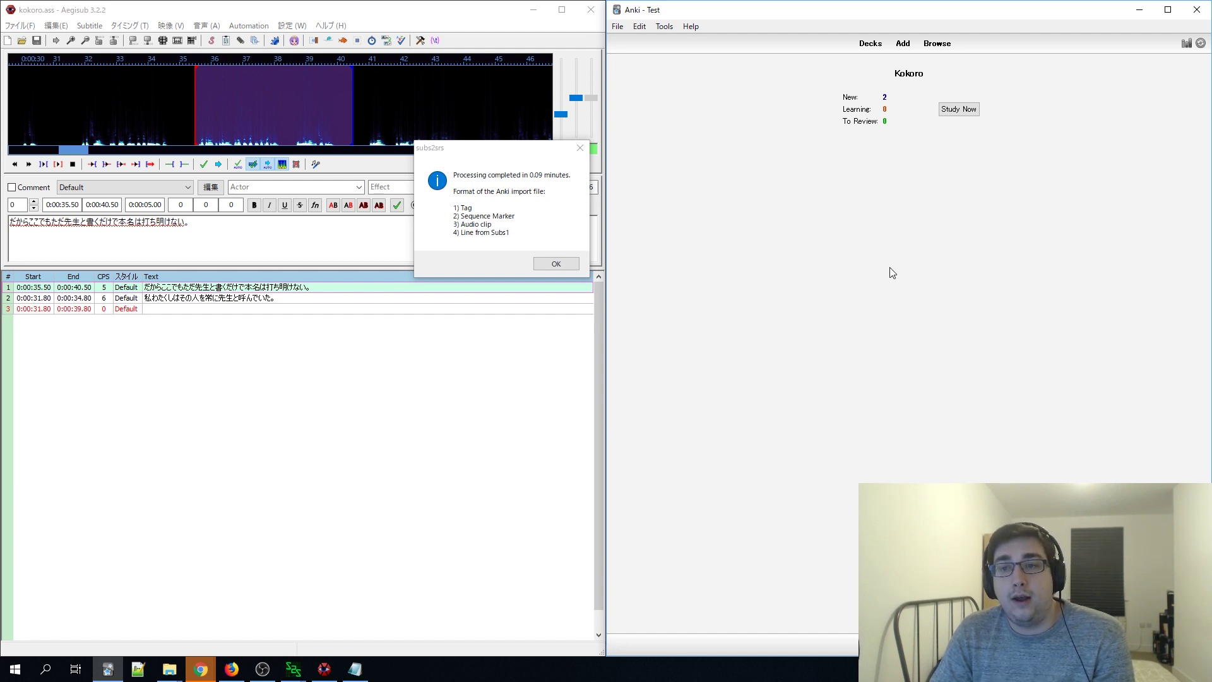
drag(873, 122, 914, 90)
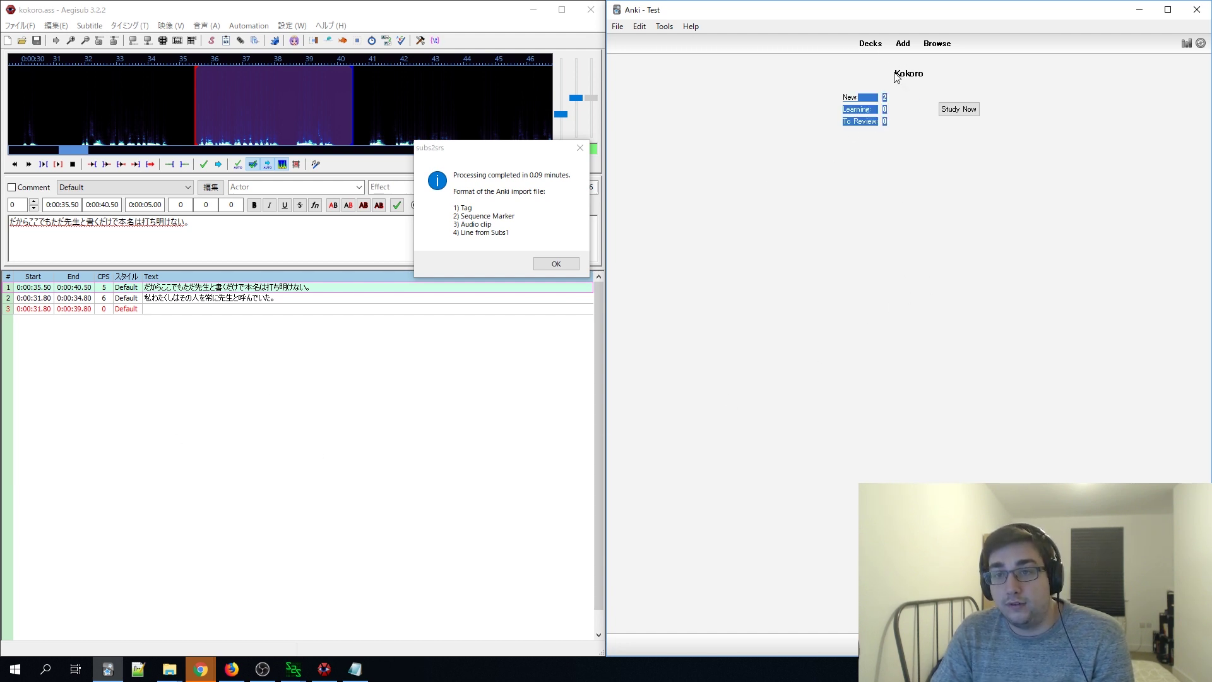
click(897, 76)
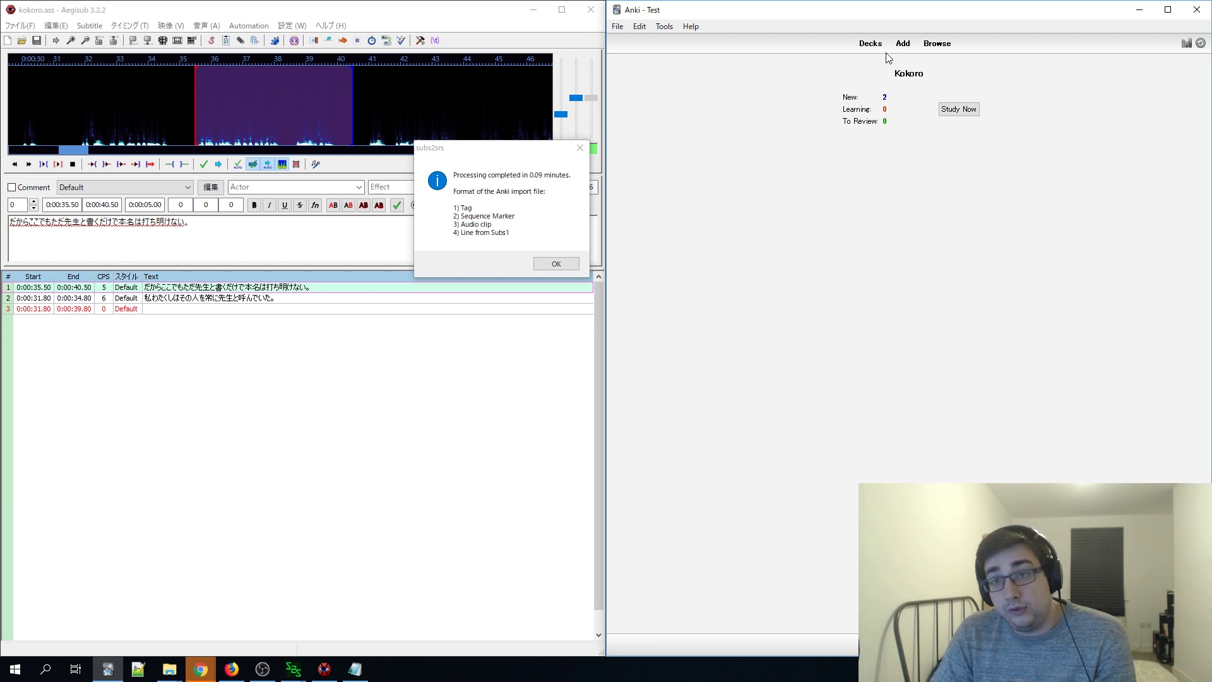
click(870, 44)
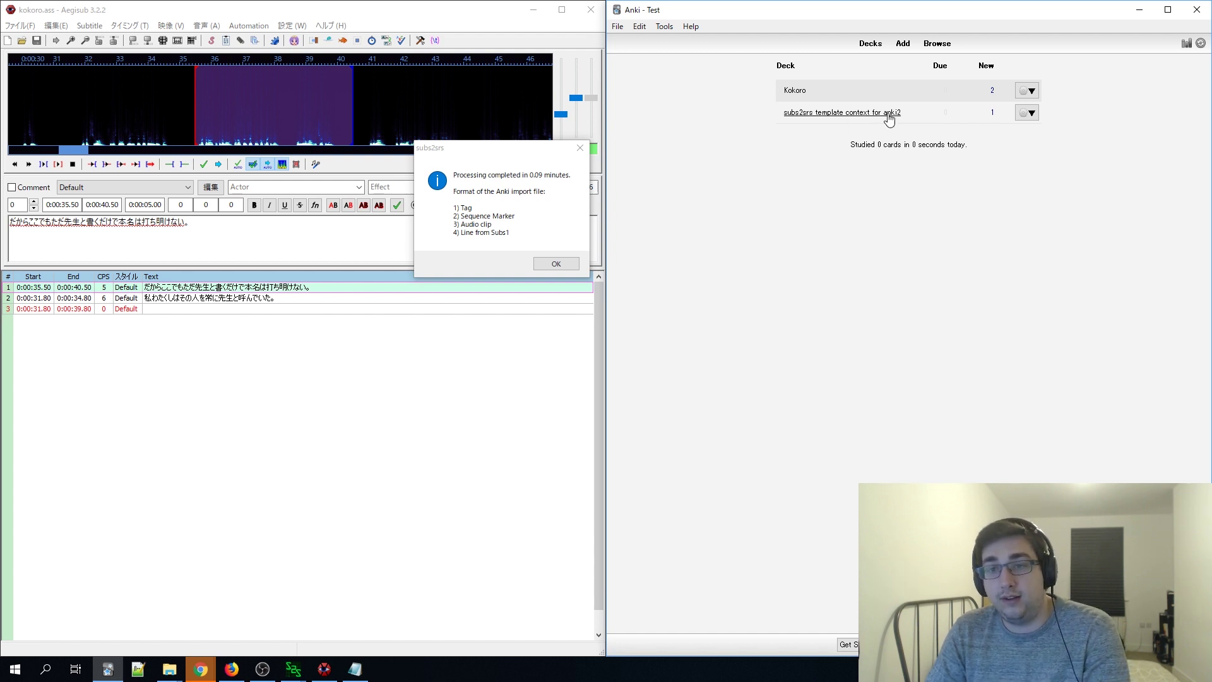
- Delete the subs2srs_template_context_for_anki2 deck from its gear menu and confirm
click(1027, 113)
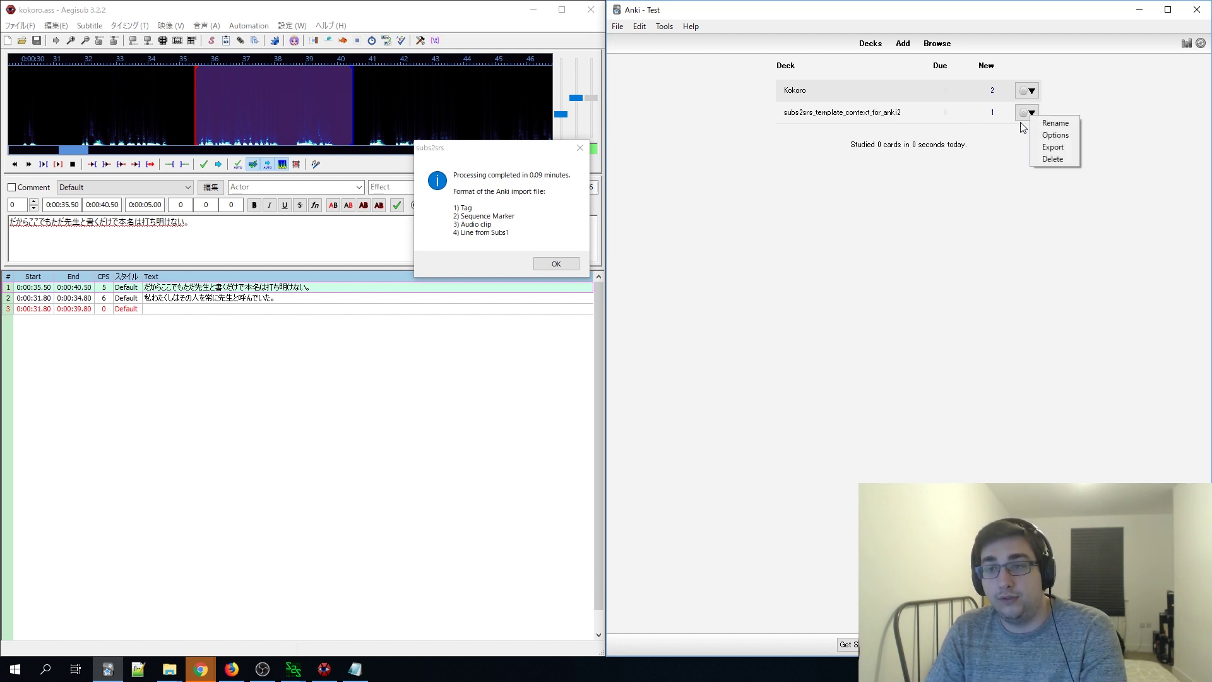
click(1053, 160)
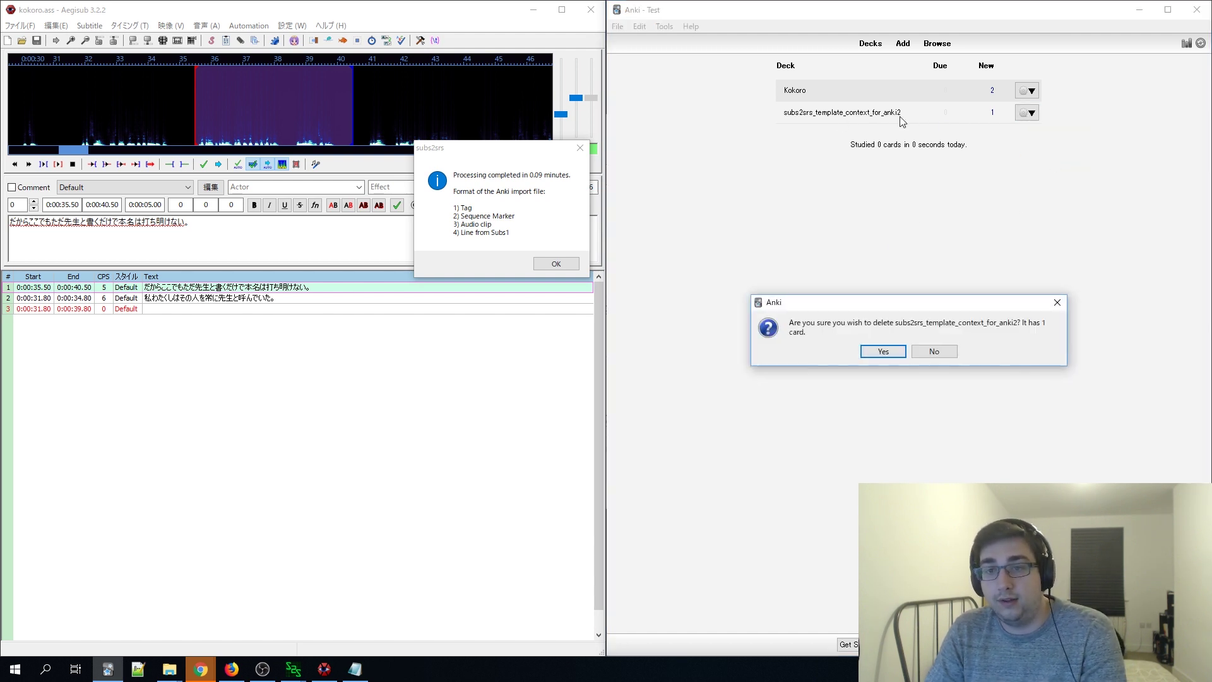
click(882, 352)
key(super)
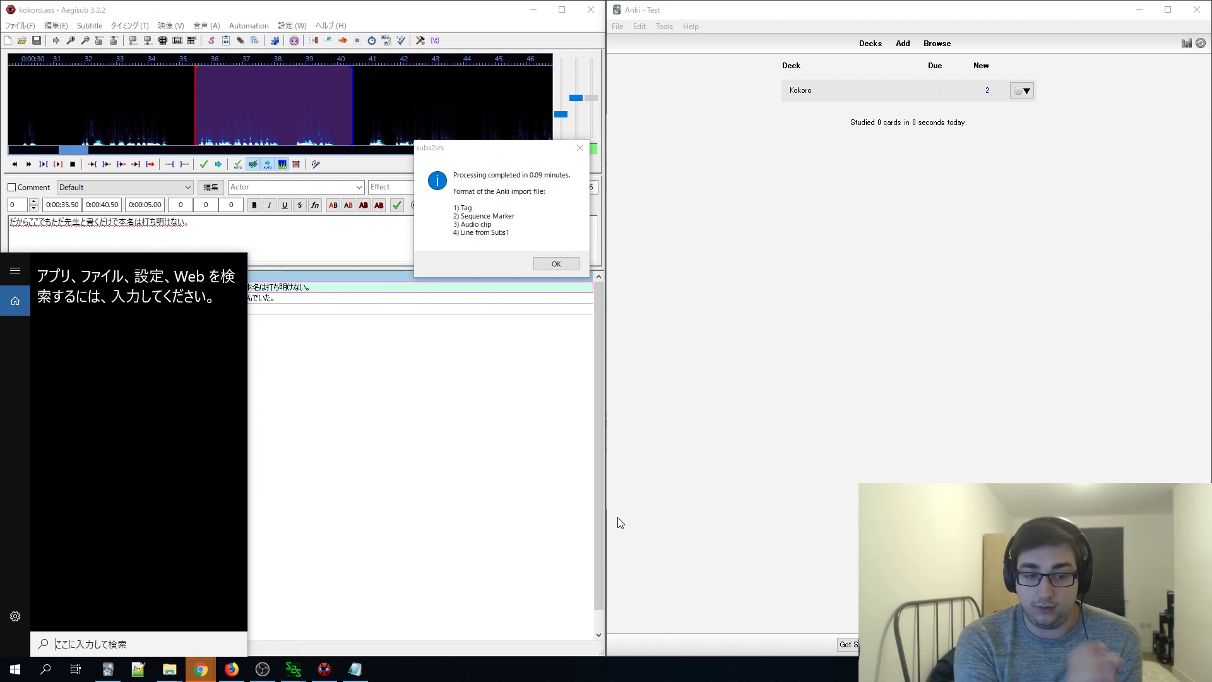
- Go to %appdata%, open Anki2 then the Test profile, and select collection.media
text(%)
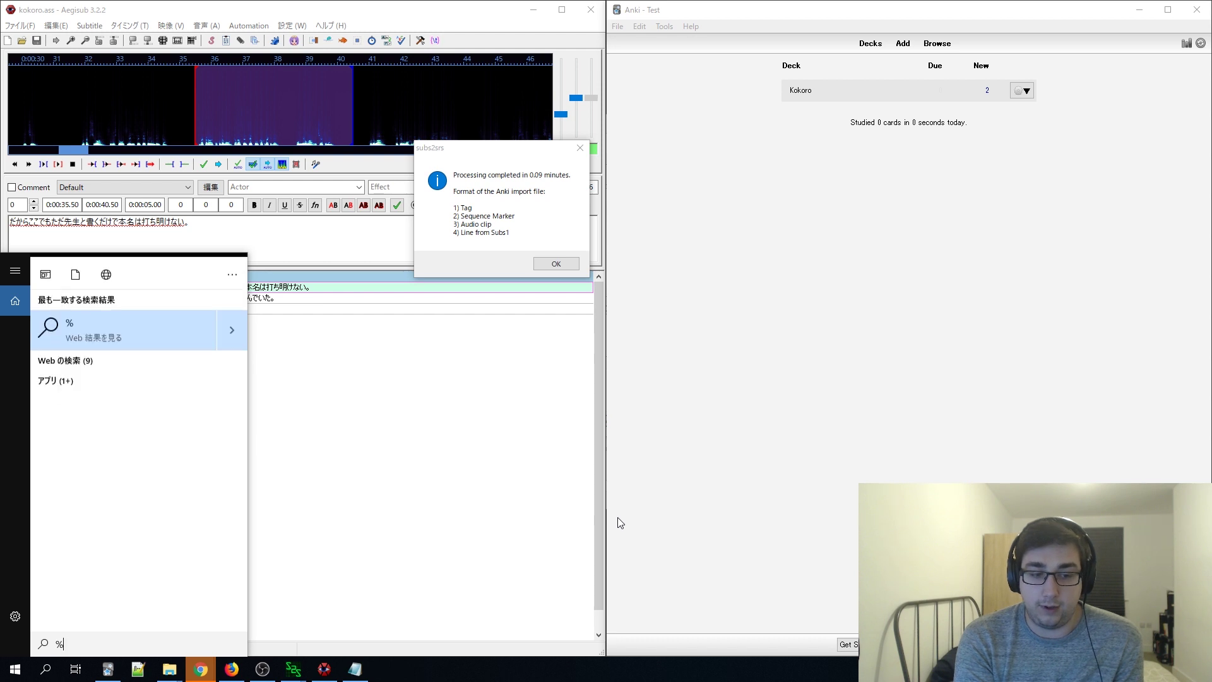
text(appdata)
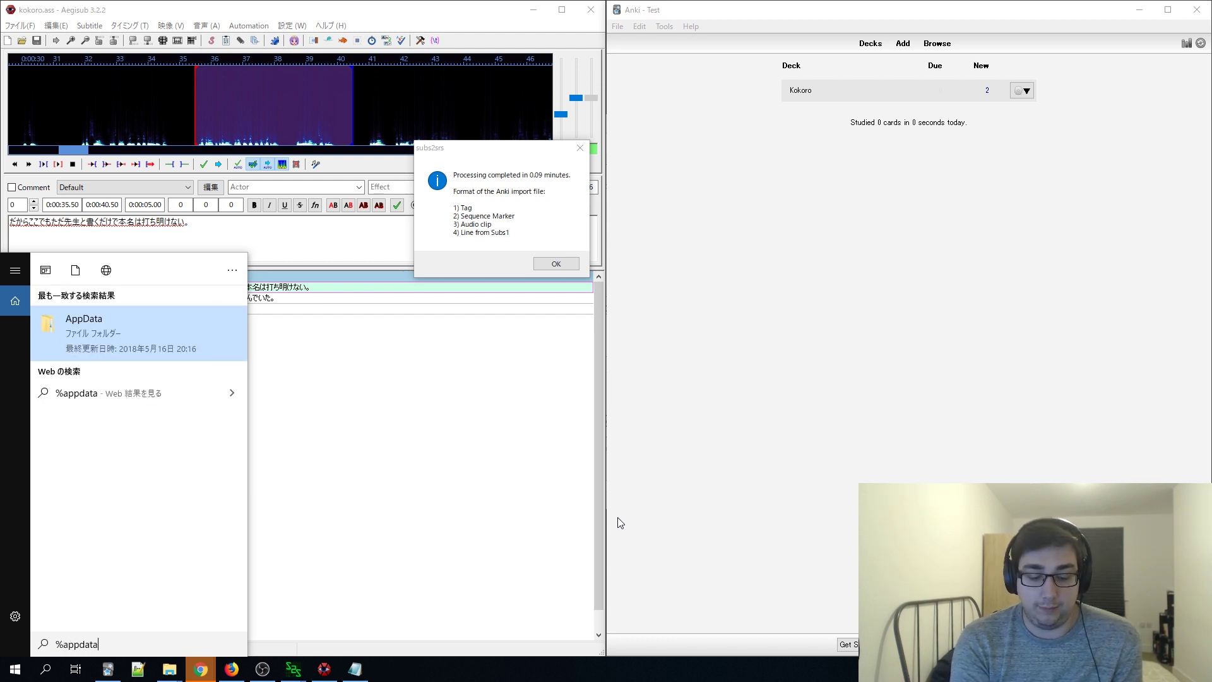
text(%)
key(Return)
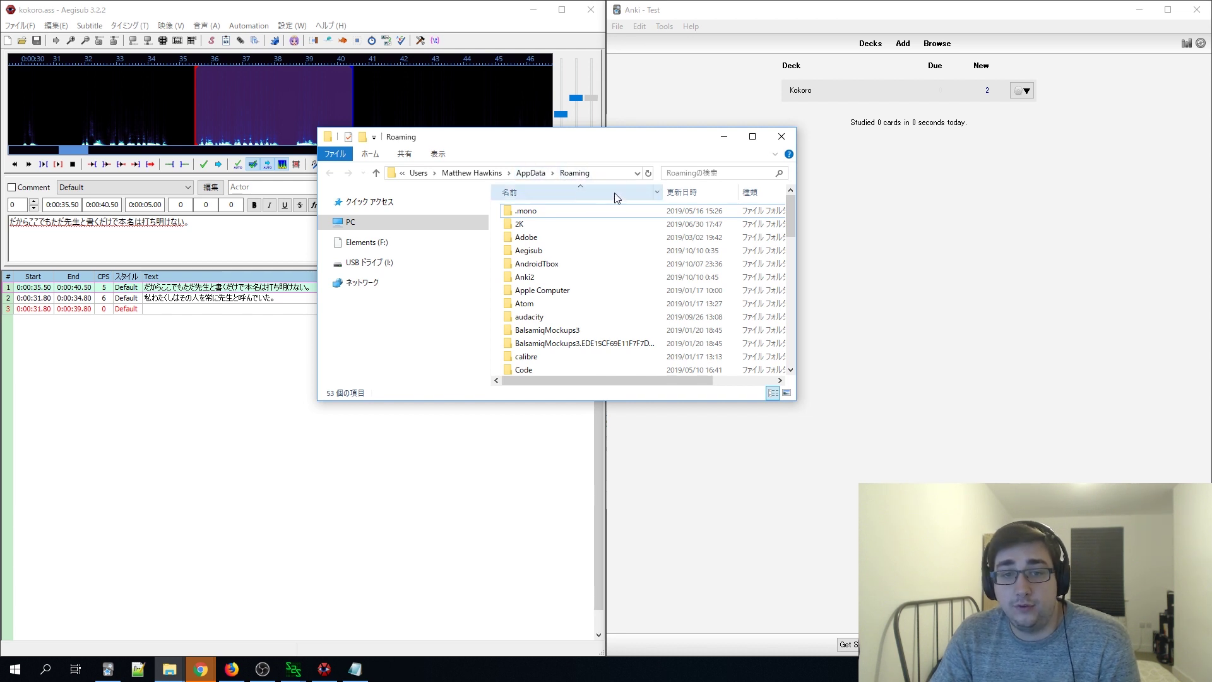
mouse_move(534, 279)
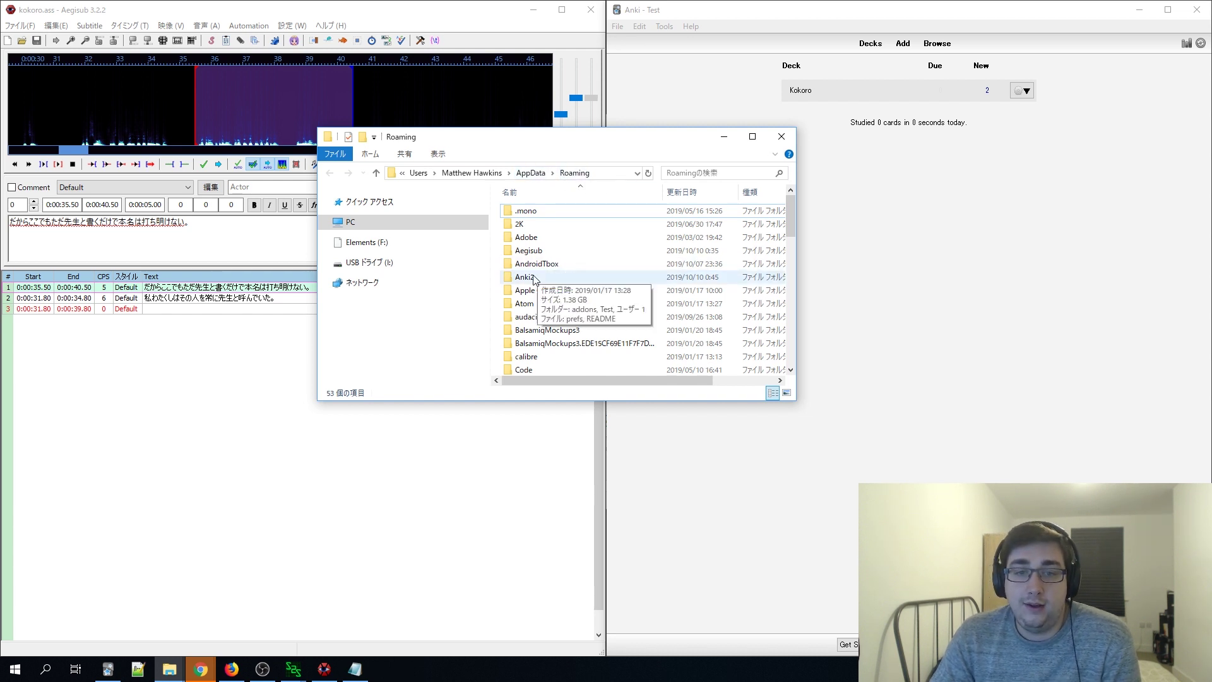
click(602, 280)
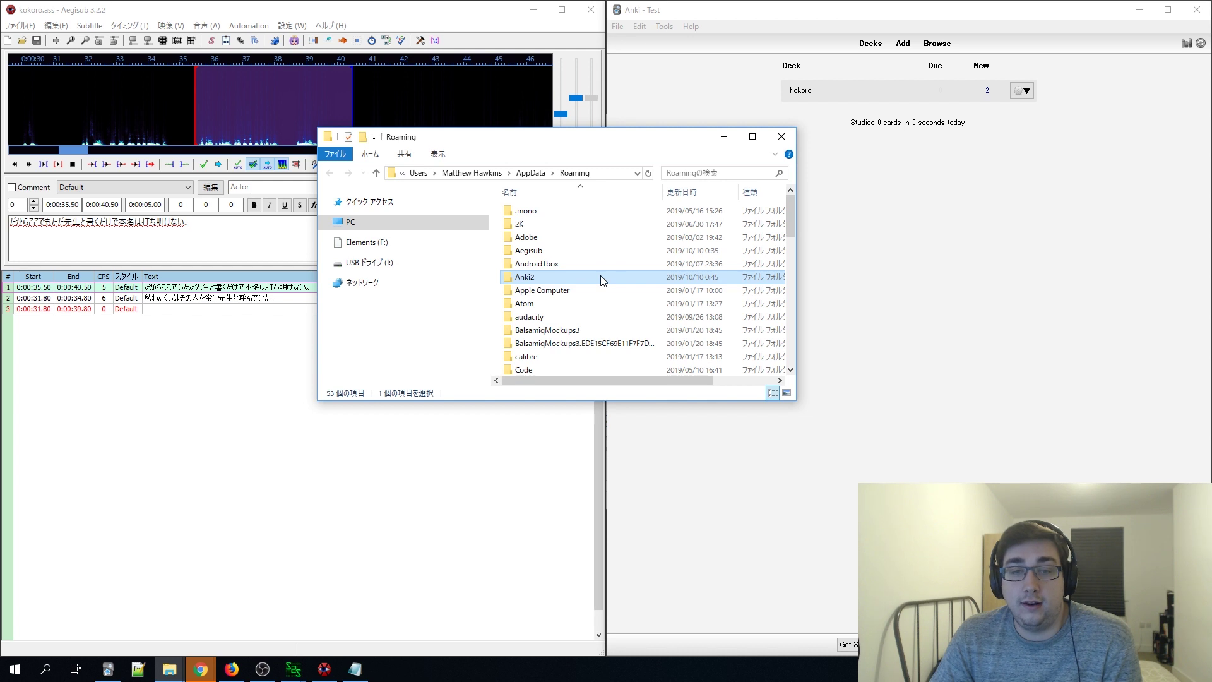
double_click(600, 276)
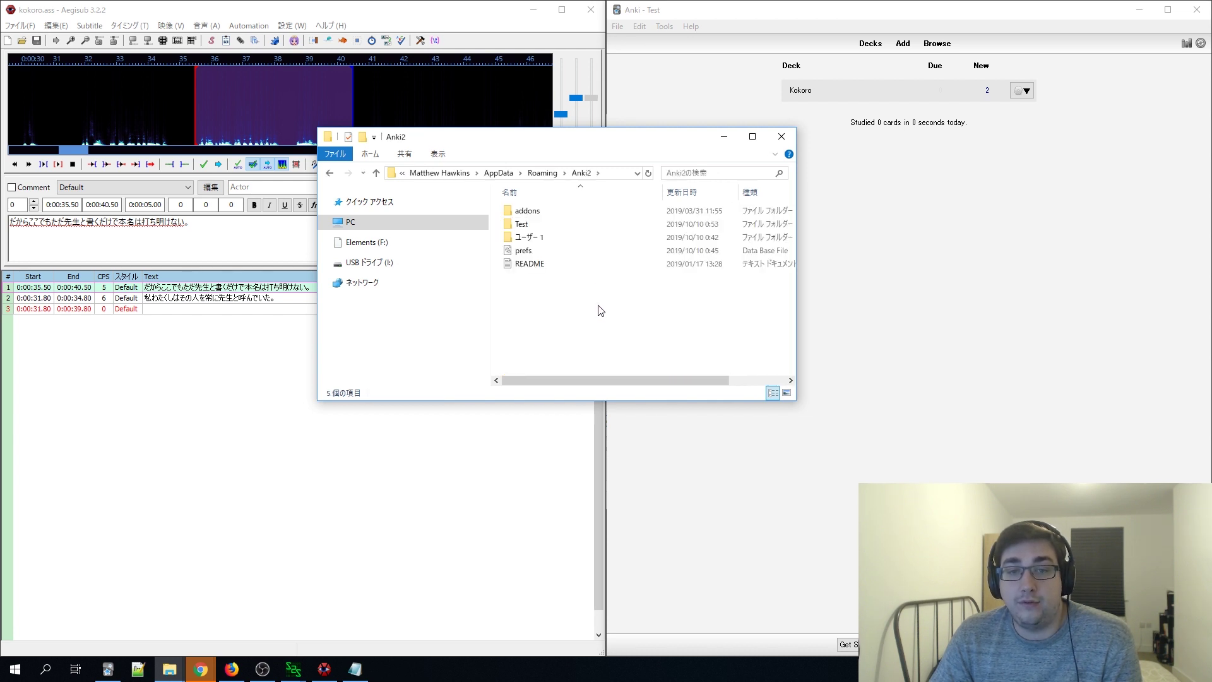
double_click(536, 228)
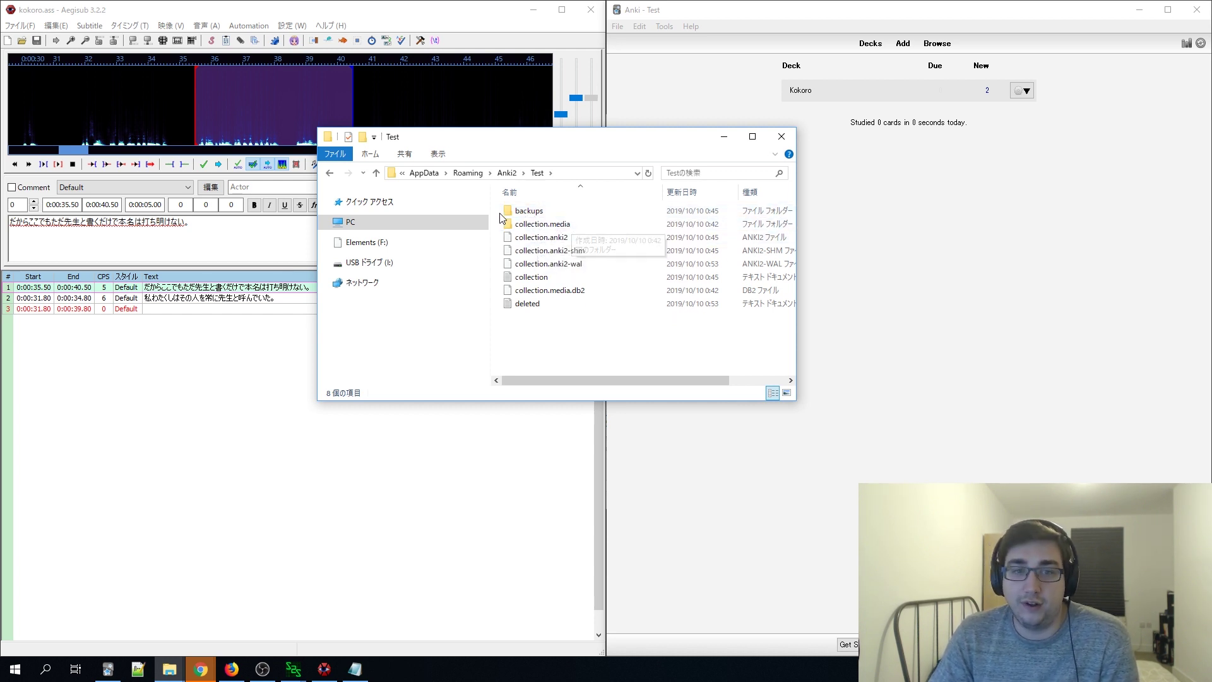
click(574, 225)
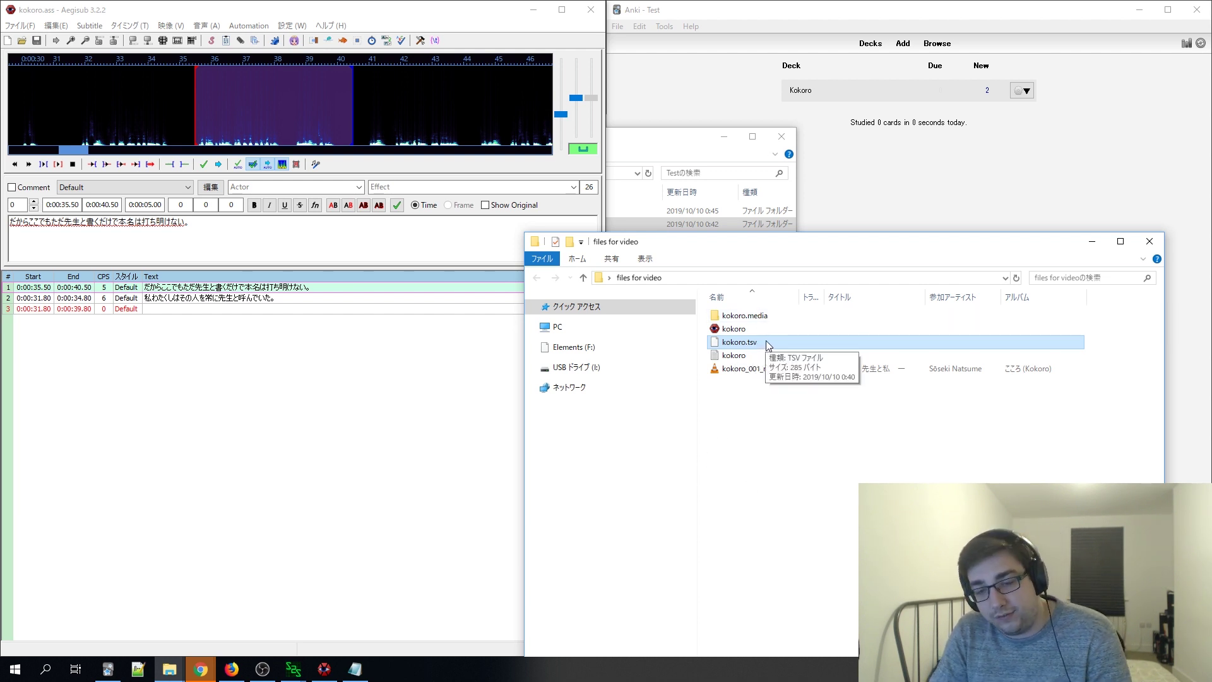
- Drag both kokoro_1 audio clips from kokoro.media into collection.media, then open the Kokoro deck
click(778, 321)
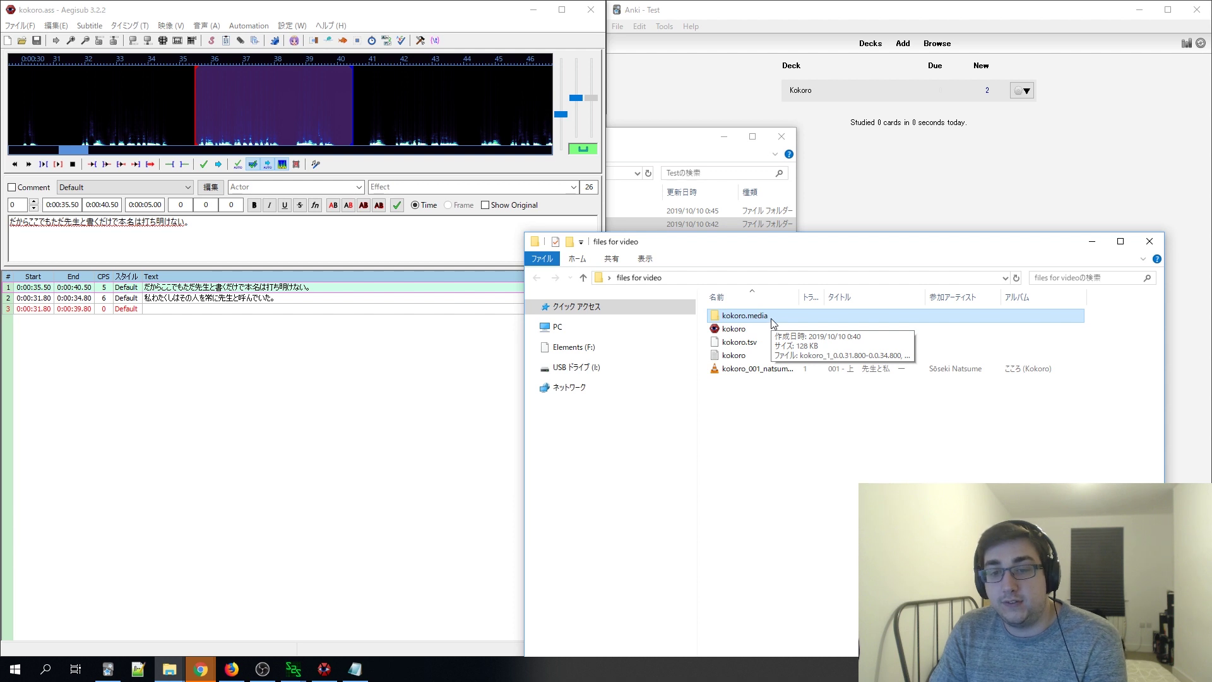
double_click(771, 318)
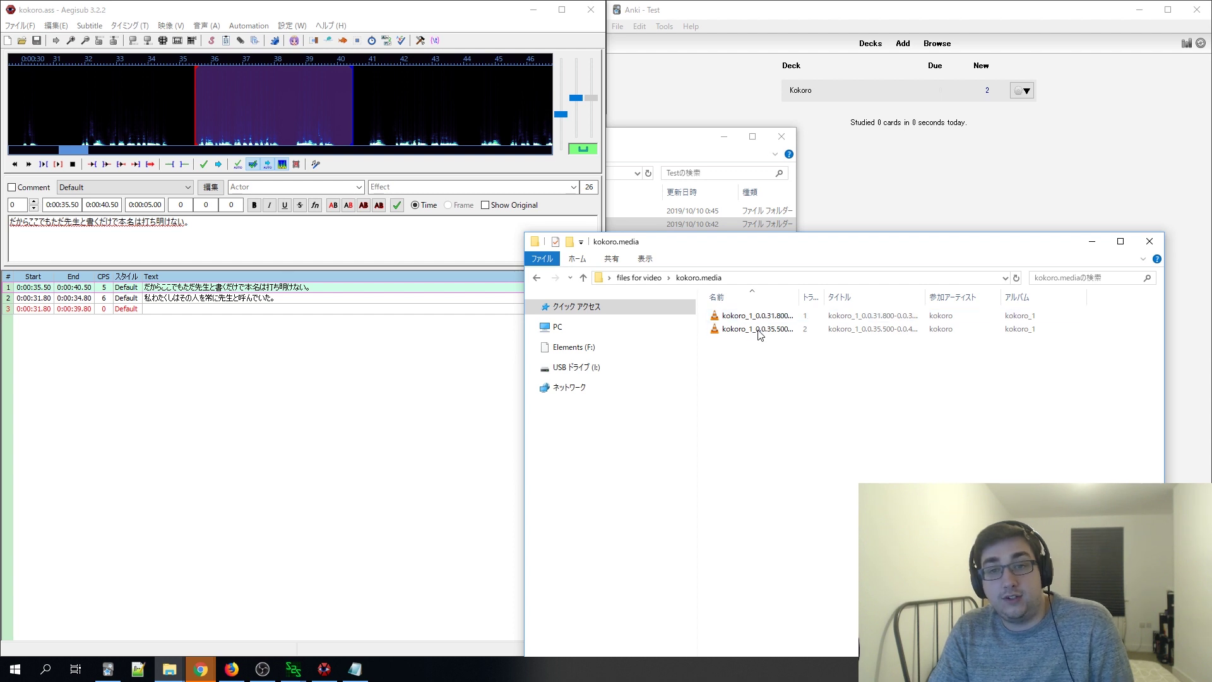
click(625, 156)
drag(590, 139, 333, 165)
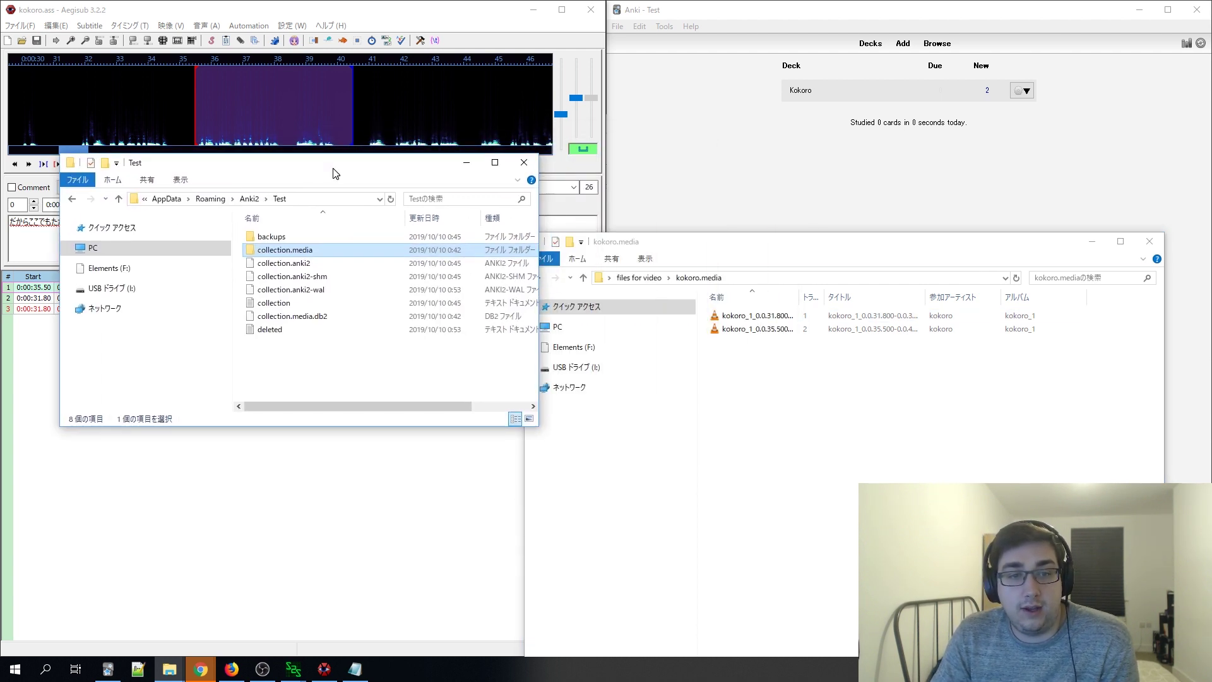
click(801, 346)
drag(801, 346, 298, 251)
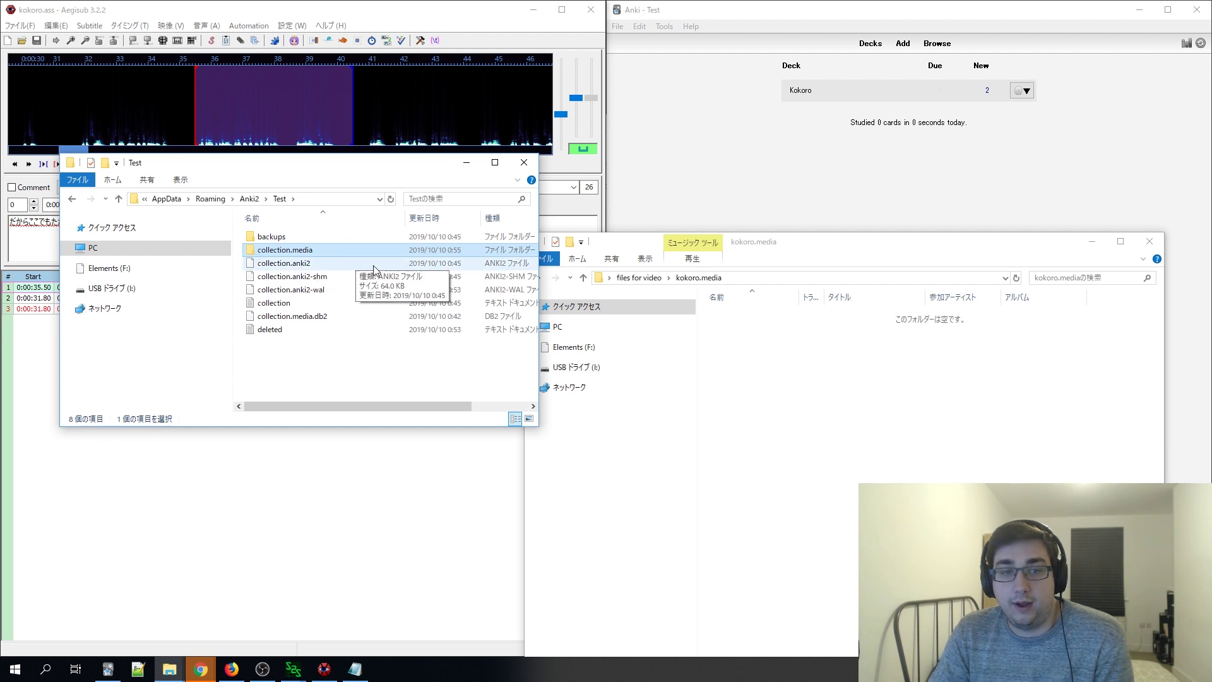
click(742, 174)
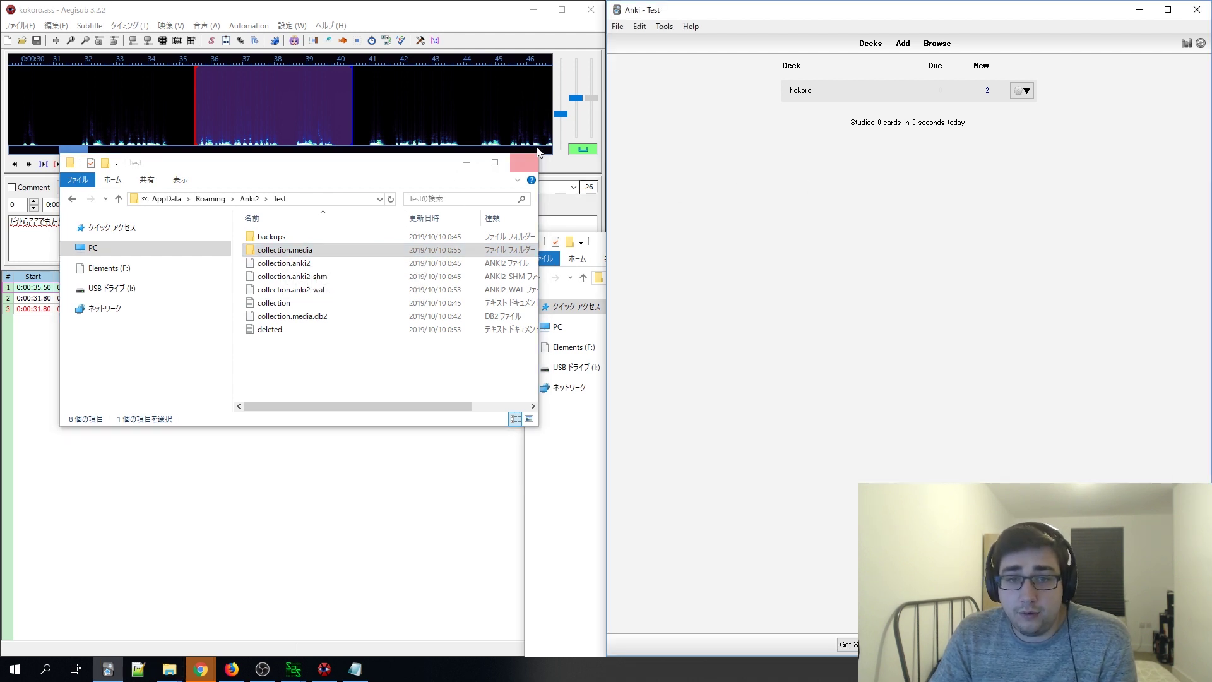
click(804, 94)
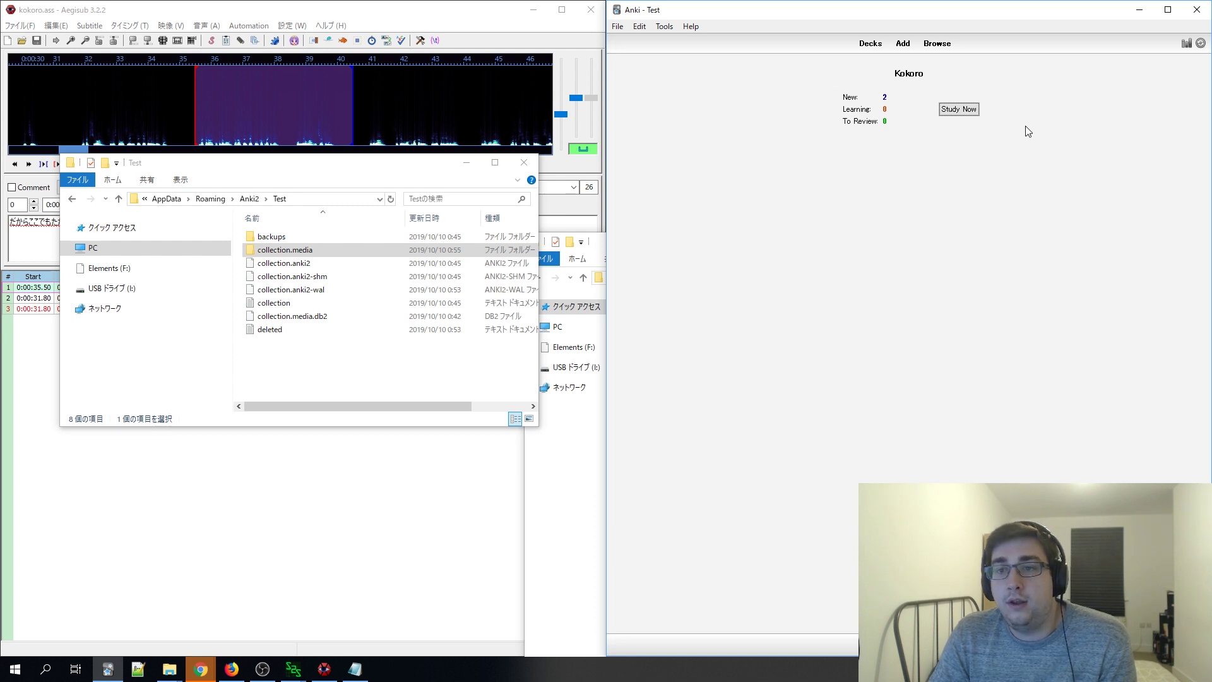
- Start studying Kokoro, close the Test folder window, and highlight parts of the card sentence
click(966, 111)
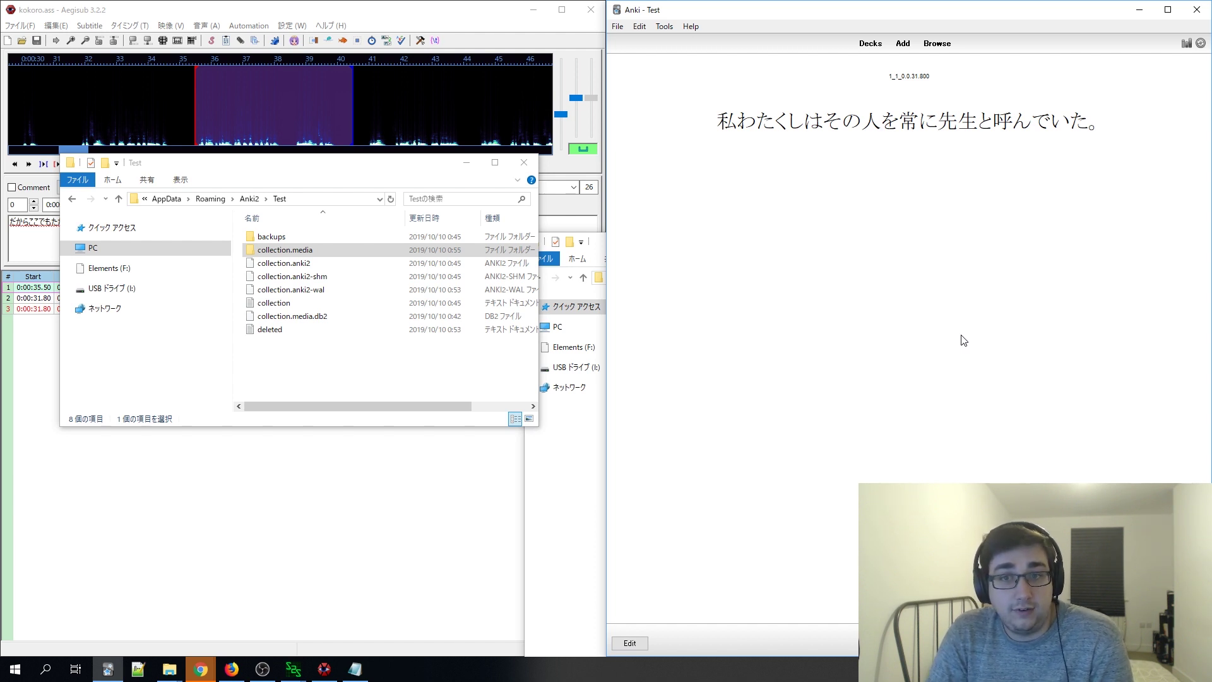
key(ctrl+w)
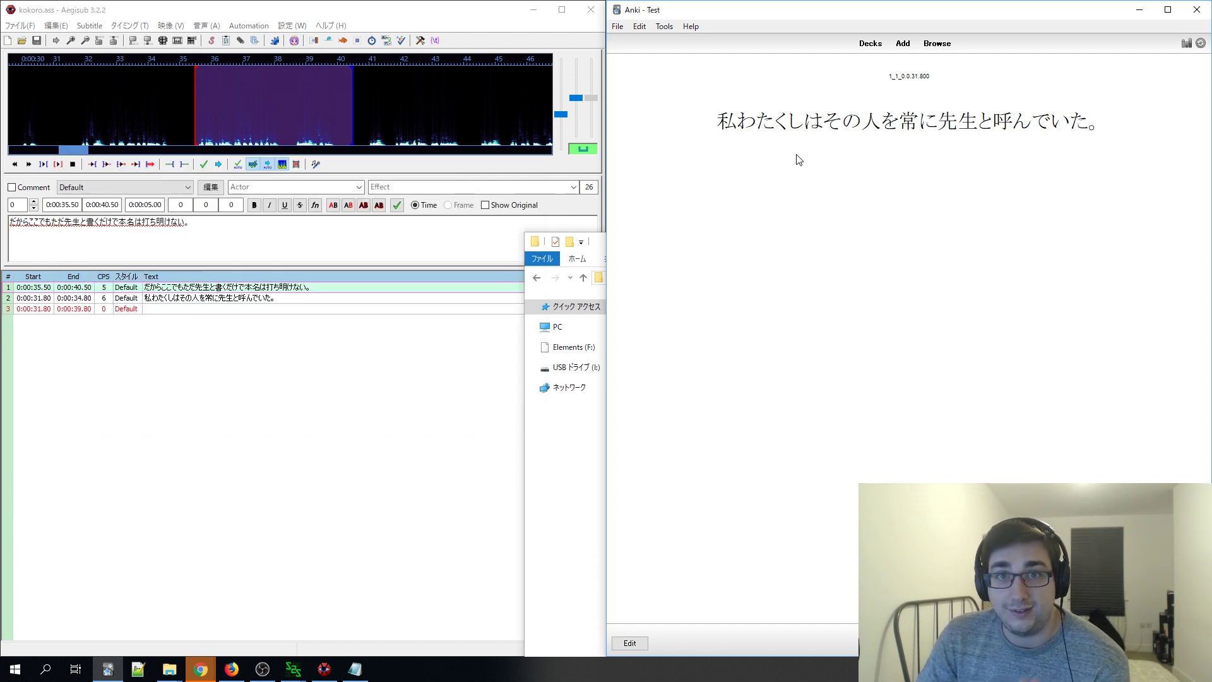
drag(716, 122, 737, 122)
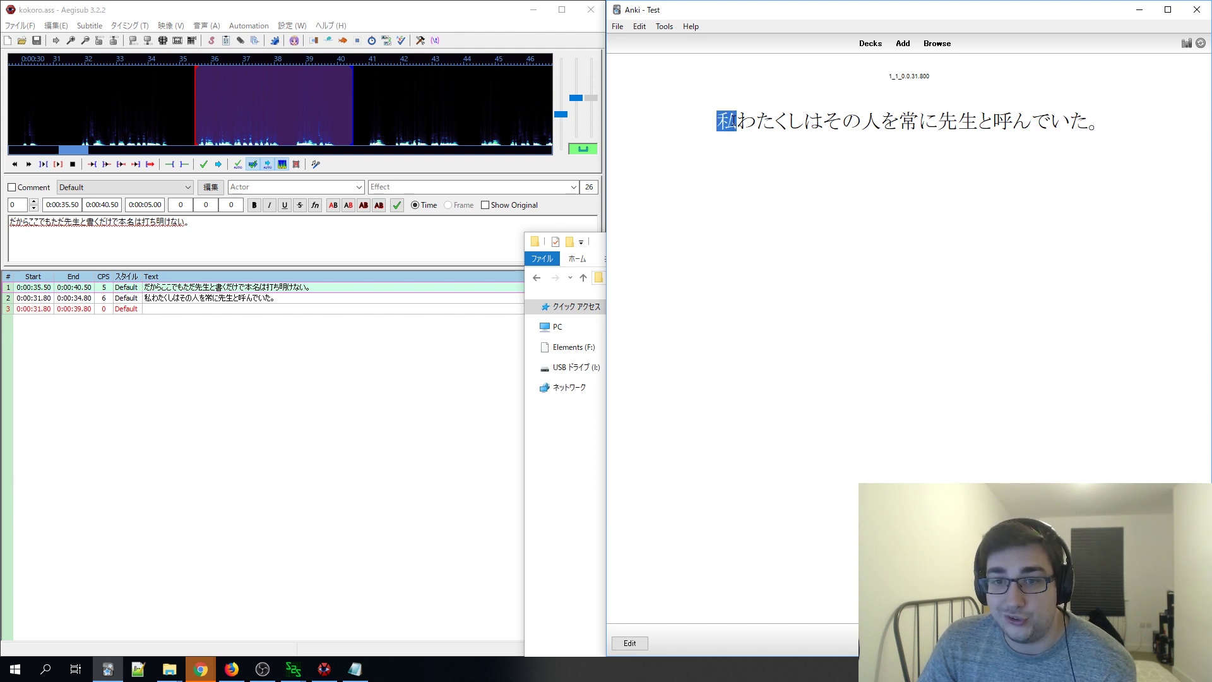
drag(860, 121, 1089, 121)
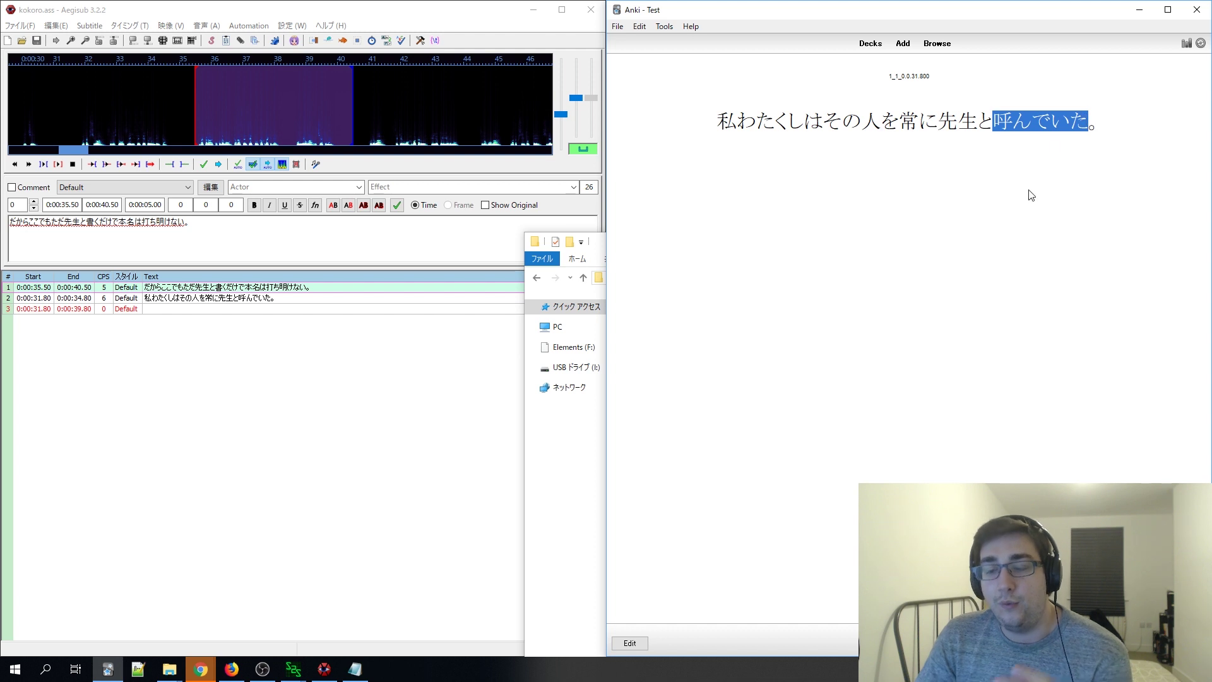
click(992, 245)
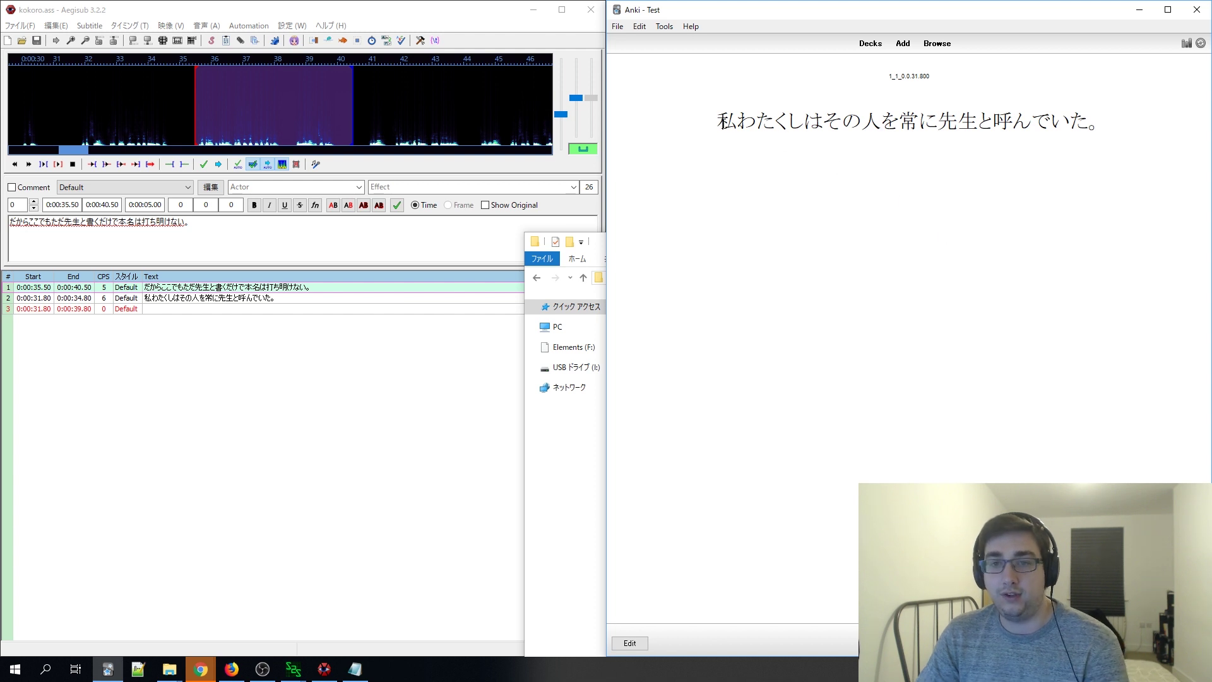
drag(718, 124, 1088, 123)
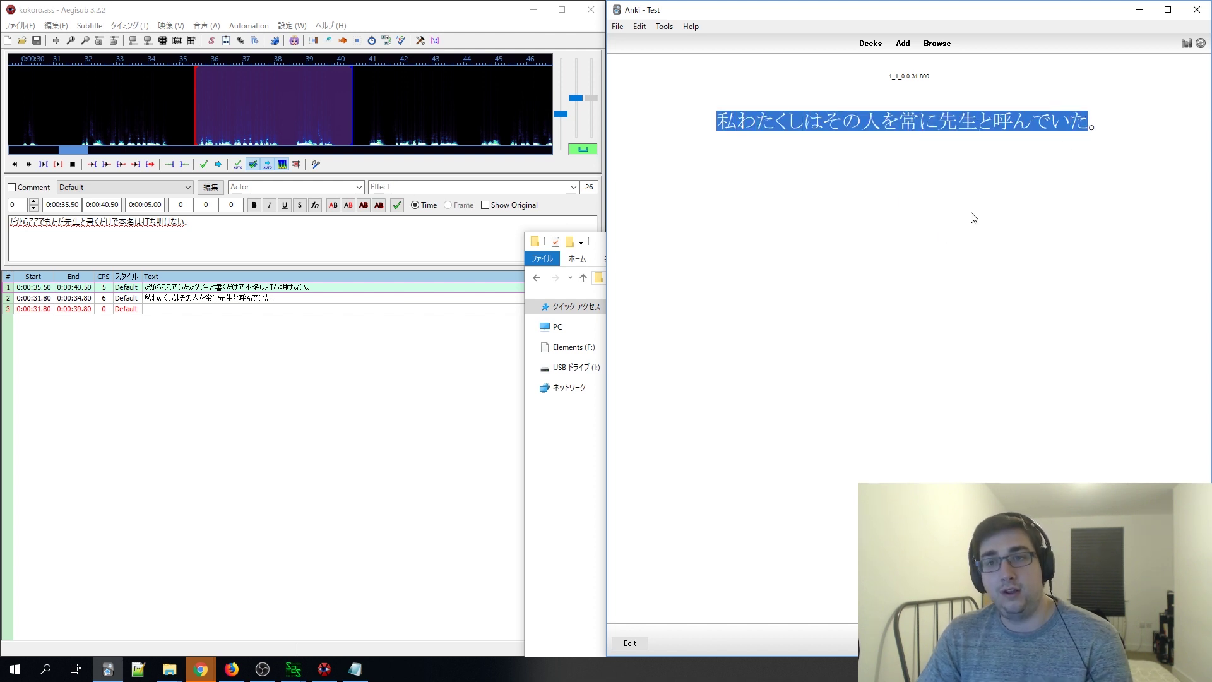
click(781, 218)
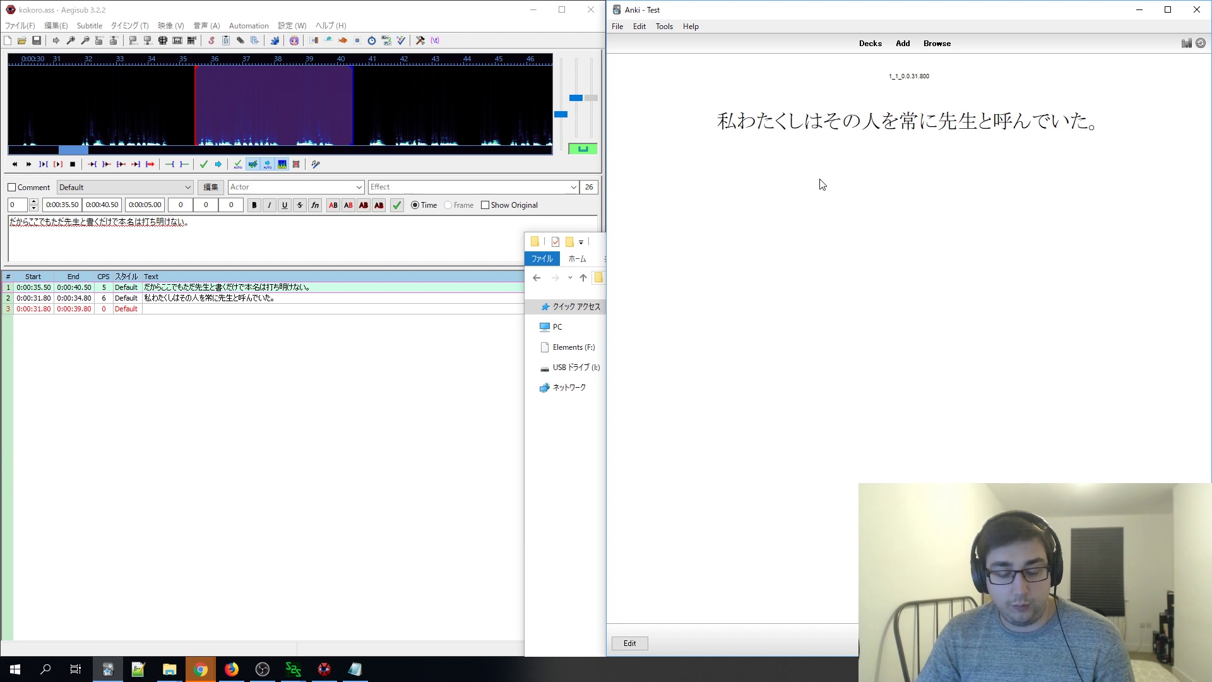
- Open Edit Current and the Card Types dialog, positioning it beside the review screen
key(e)
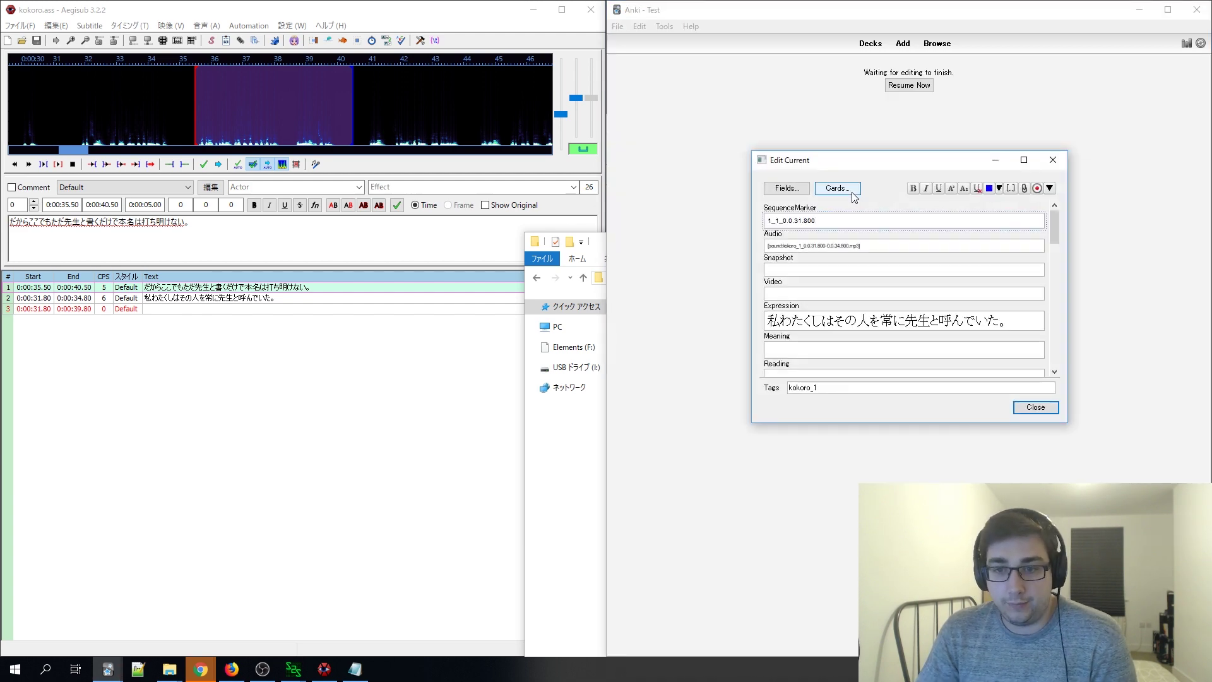
click(849, 188)
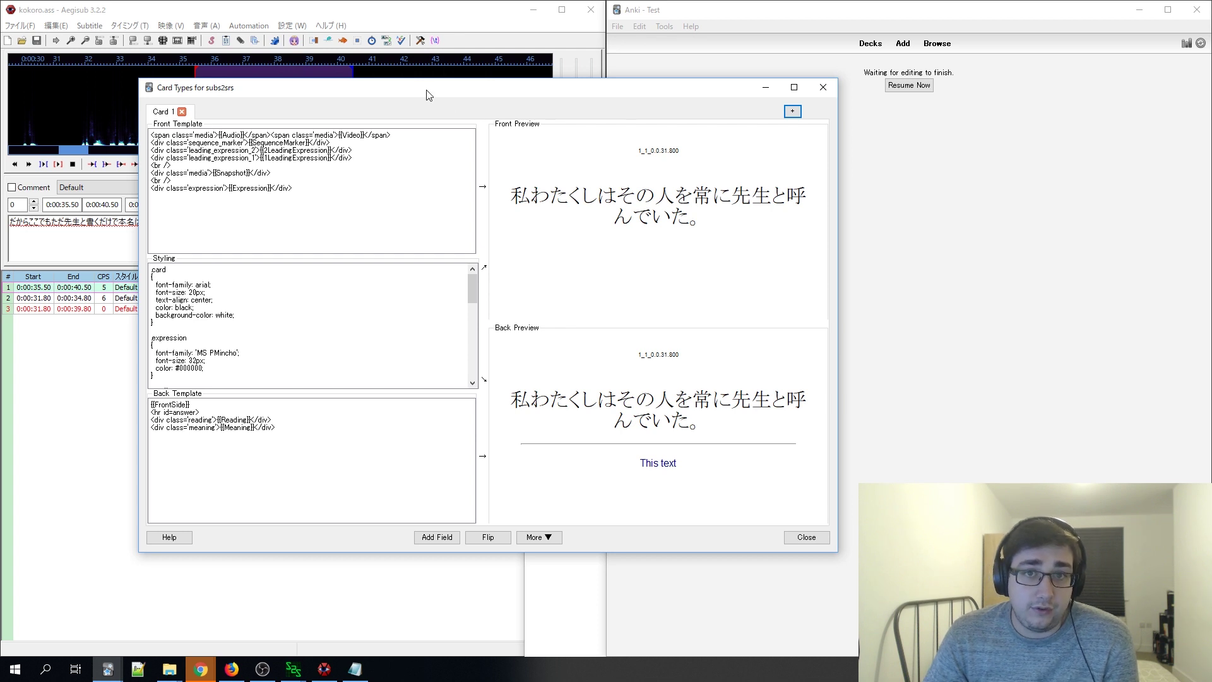
drag(429, 95, 501, 92)
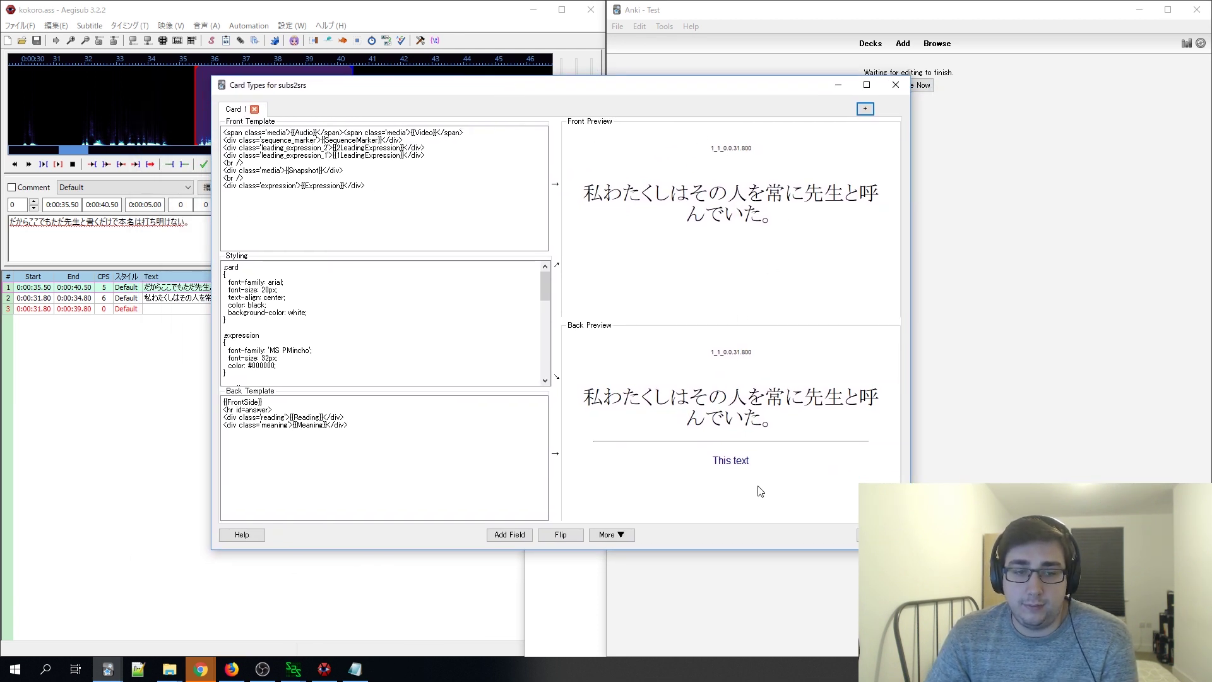
drag(603, 85, 602, 82)
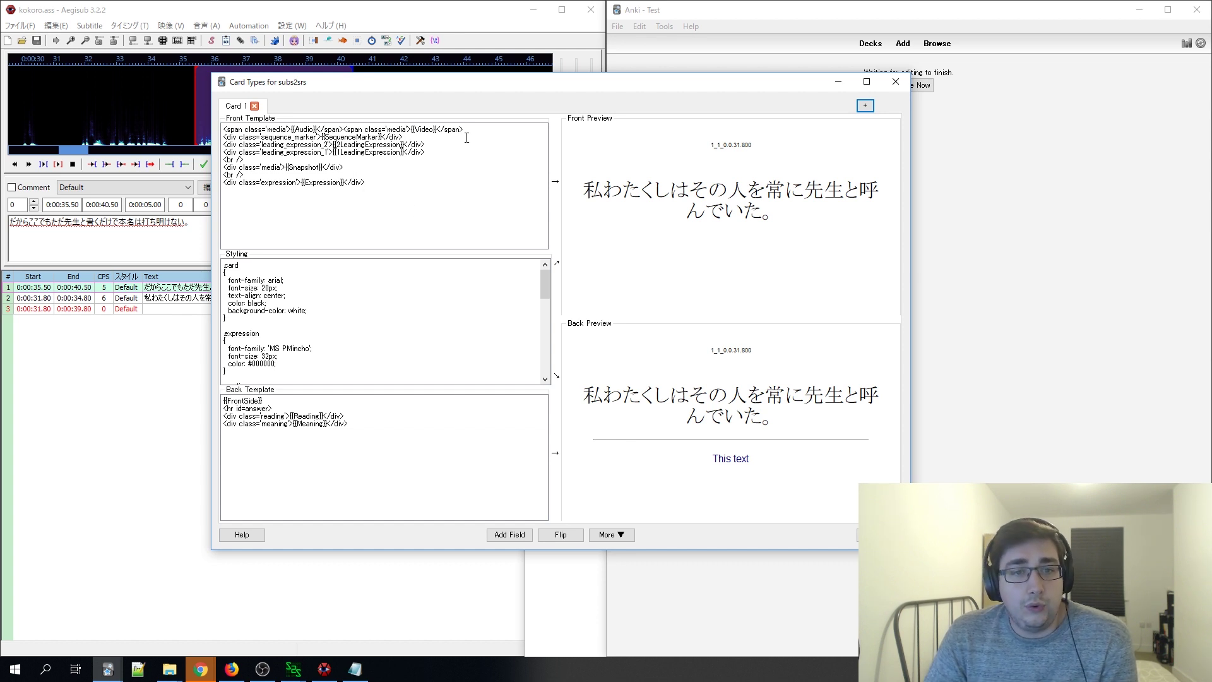
drag(287, 128, 344, 129)
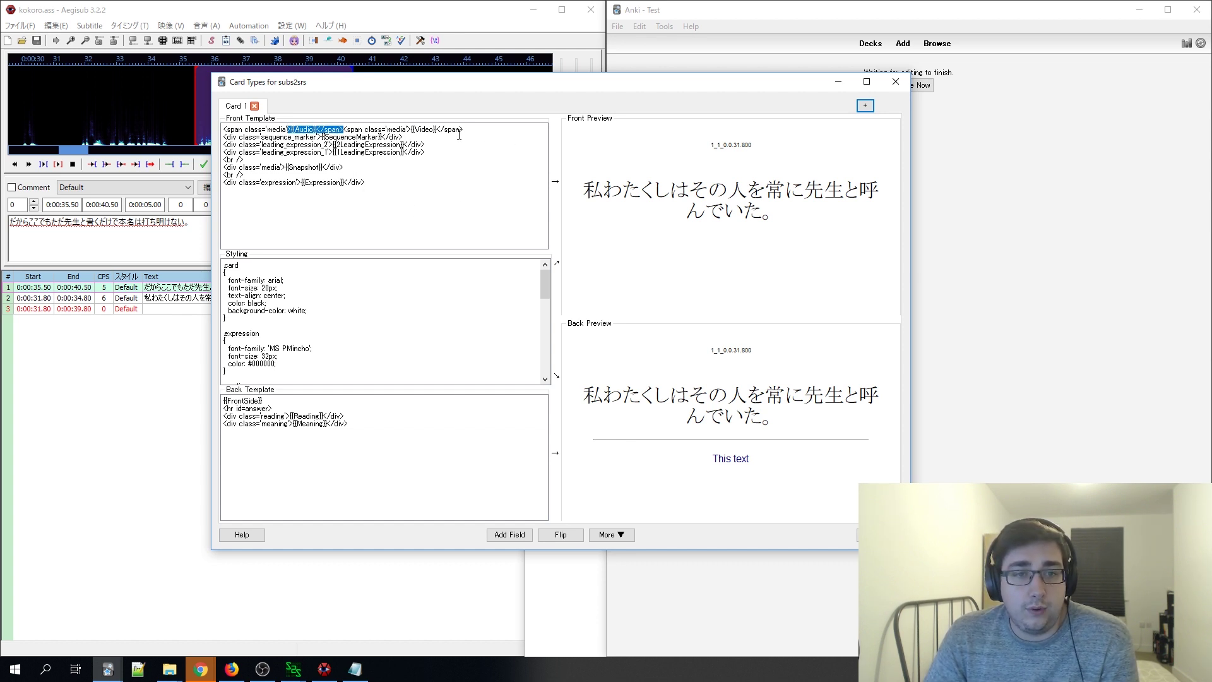
drag(462, 130, 355, 129)
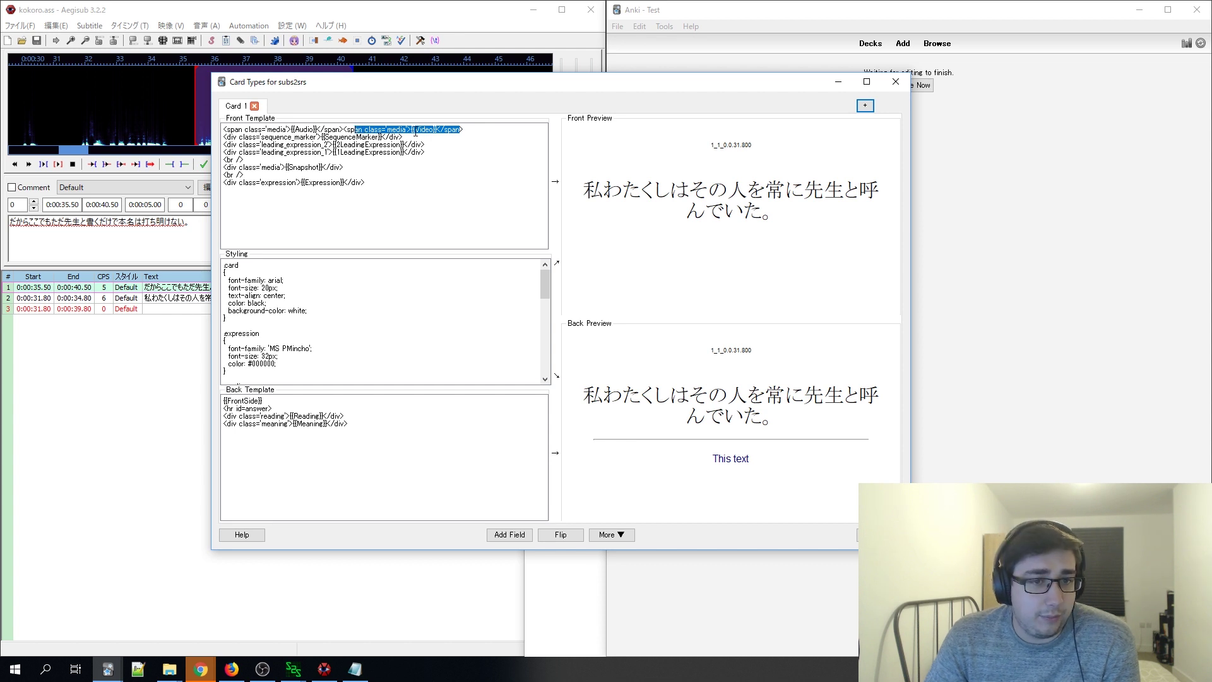
click(483, 129)
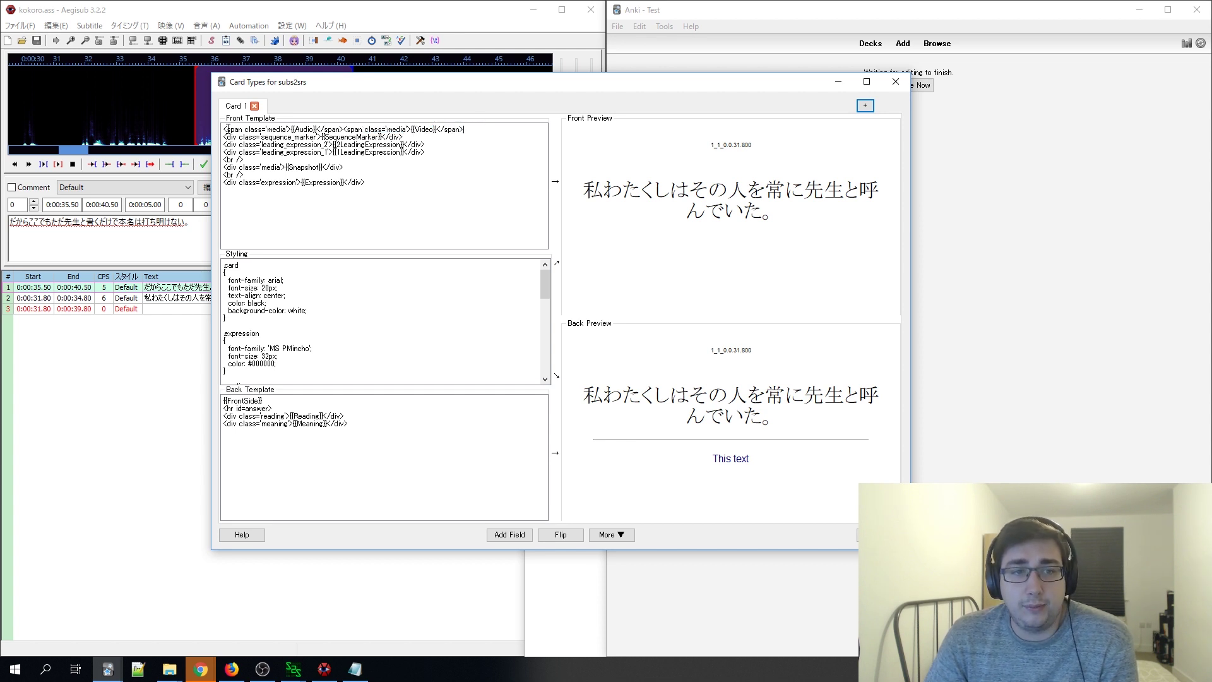
- Cut the Audio and Video line from the front template and paste it at the back template's end
drag(225, 129, 475, 129)
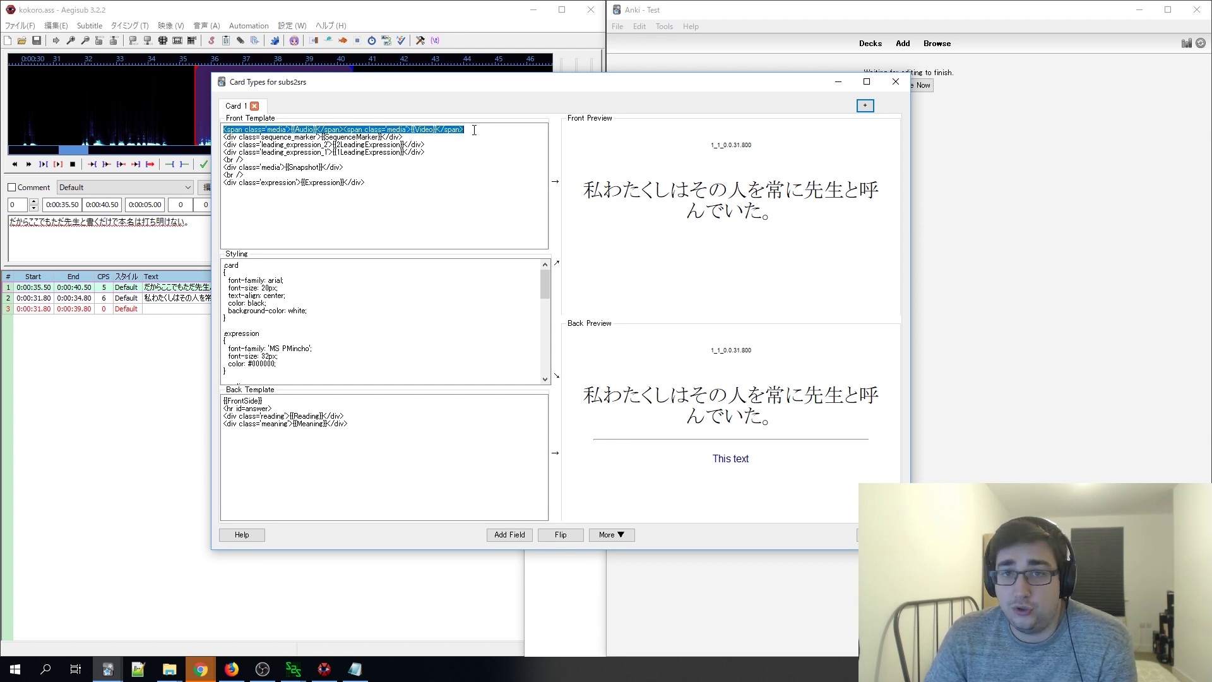
click(475, 131)
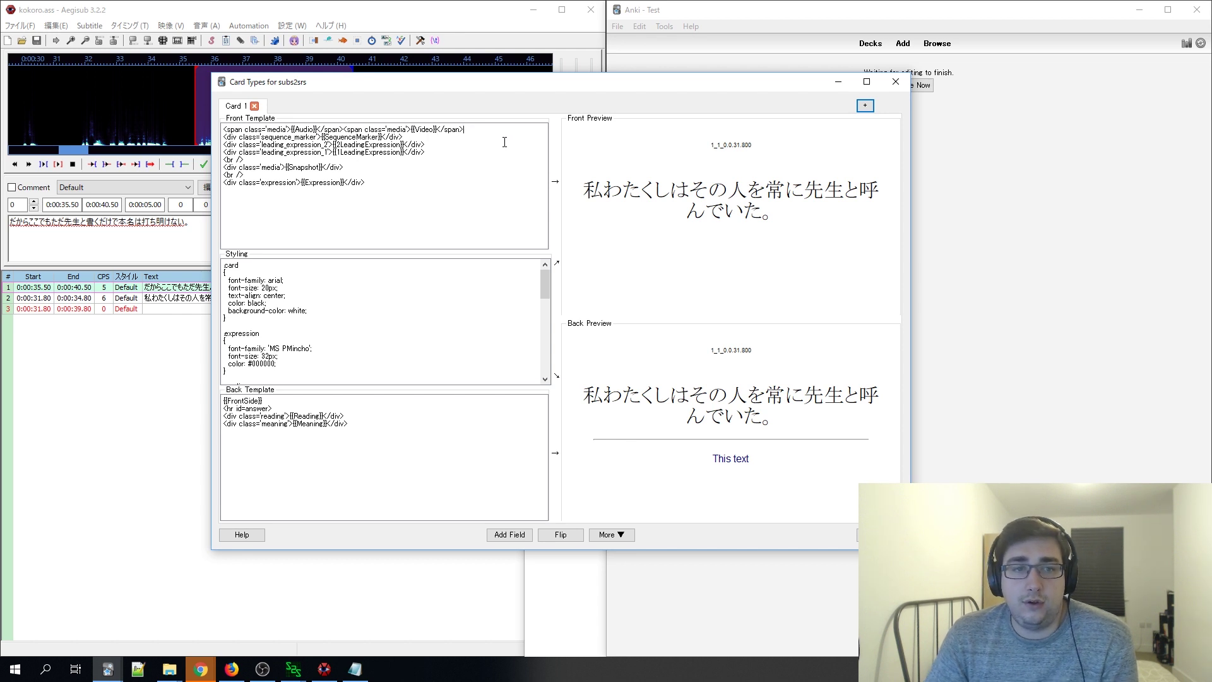
key(Return)
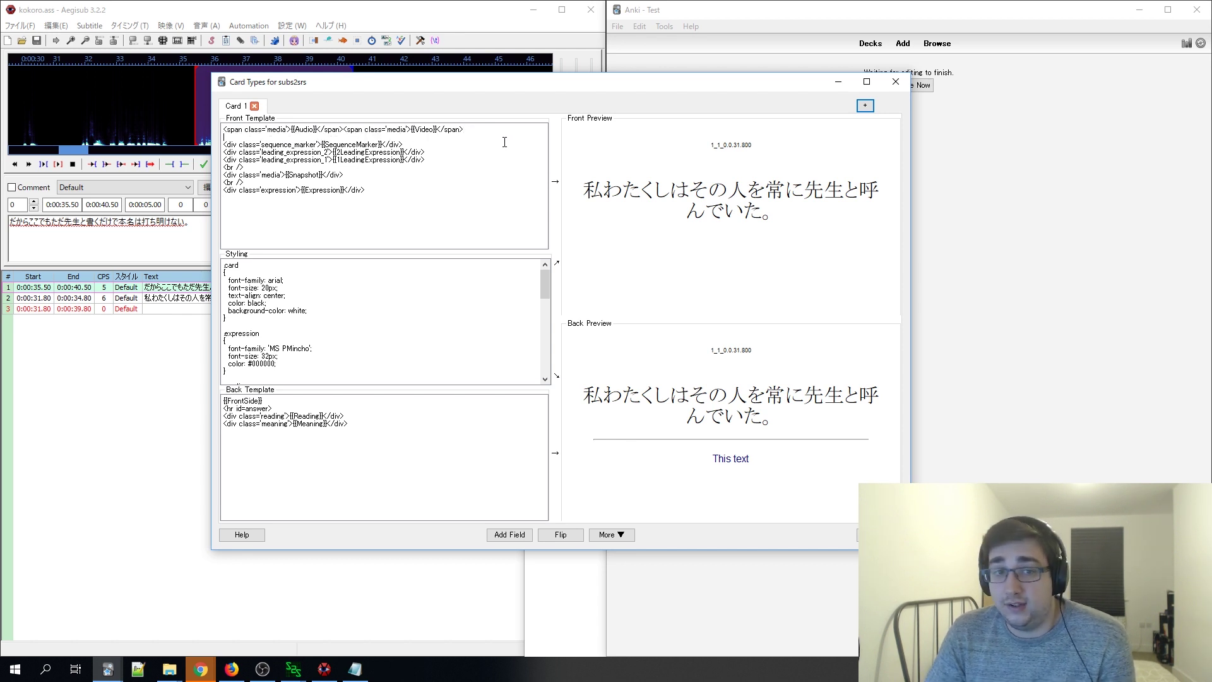
drag(475, 129, 278, 114)
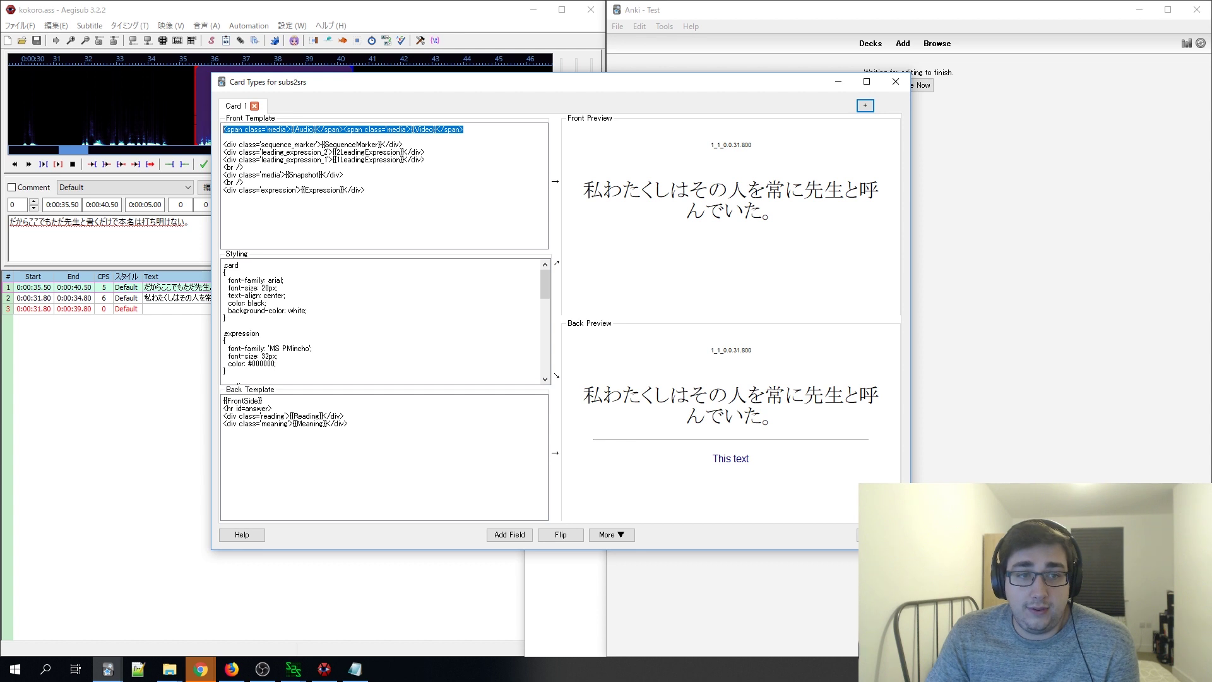
key(Delete)
click(373, 427)
key(Return)
key(Return)
text(<span class='media'>[[Audio]]</span><span class='media'>[[Video]]</span>)
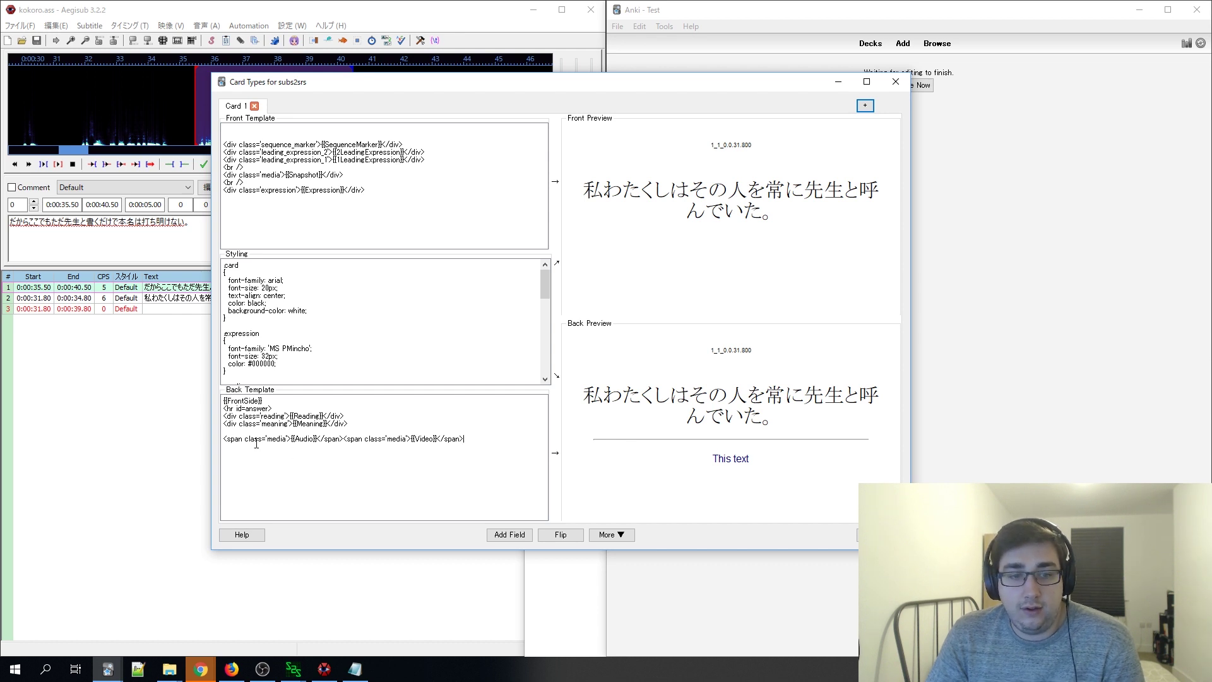
drag(242, 441, 318, 440)
click(294, 441)
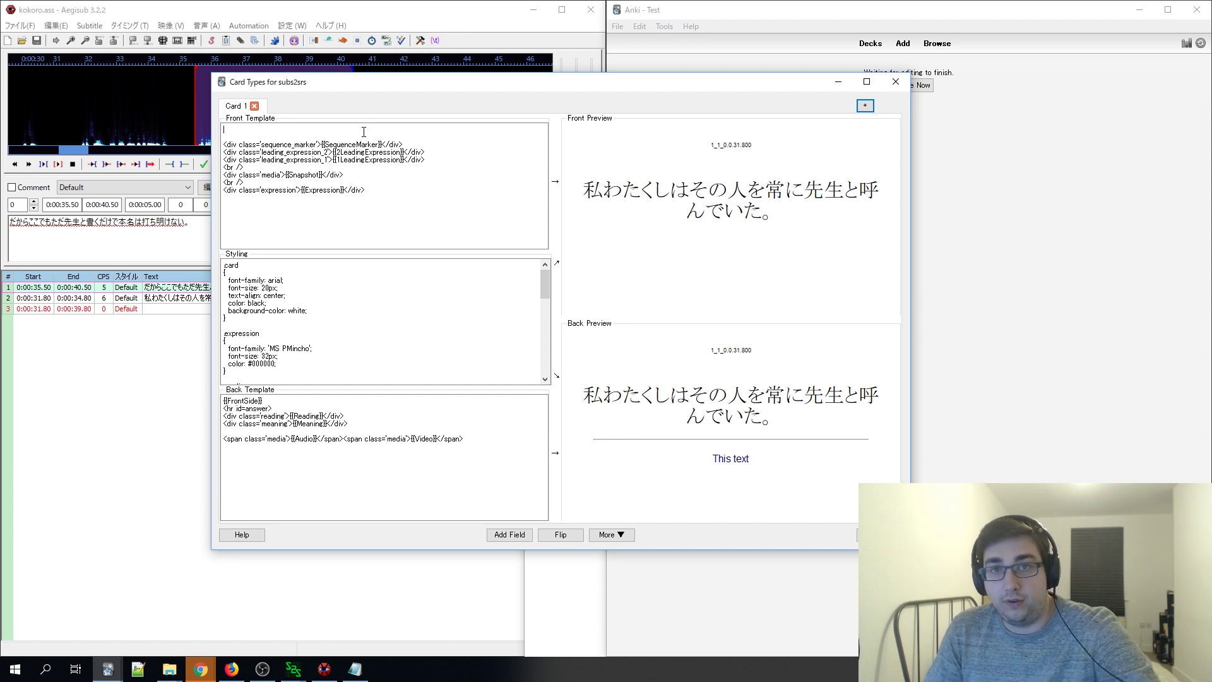
click(380, 431)
drag(454, 425, 304, 439)
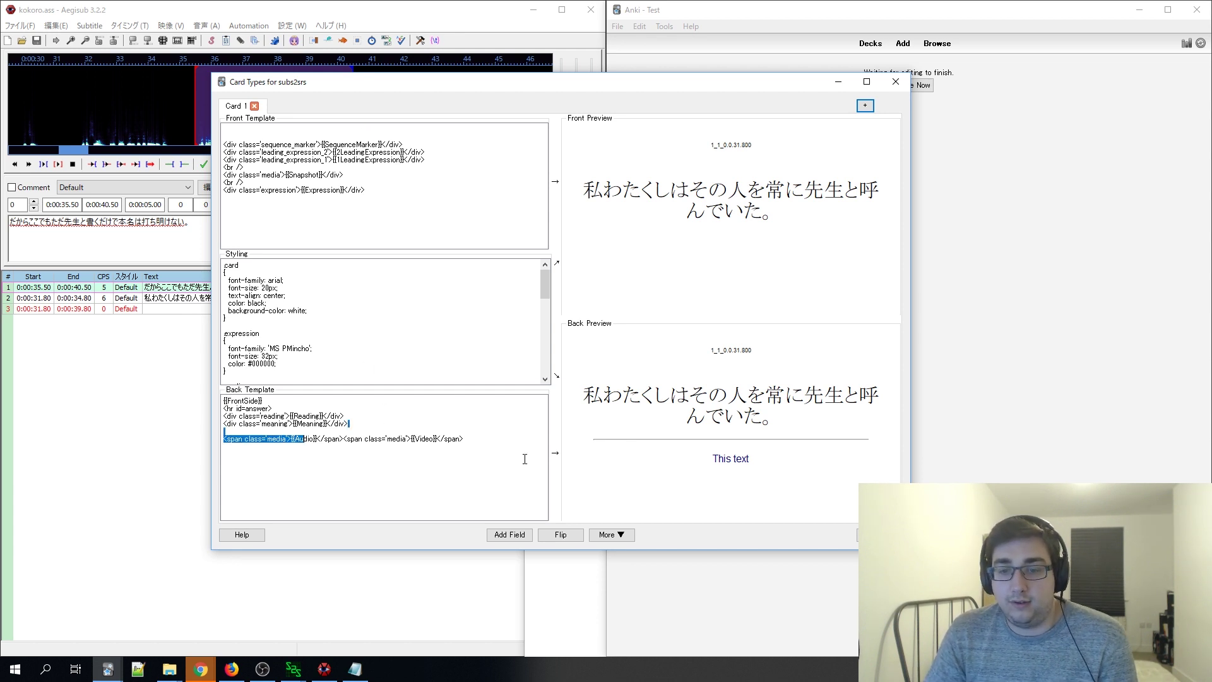
- Close Card Types and the note editor, reveal the card's answer, and switch back to Aegisub
click(896, 82)
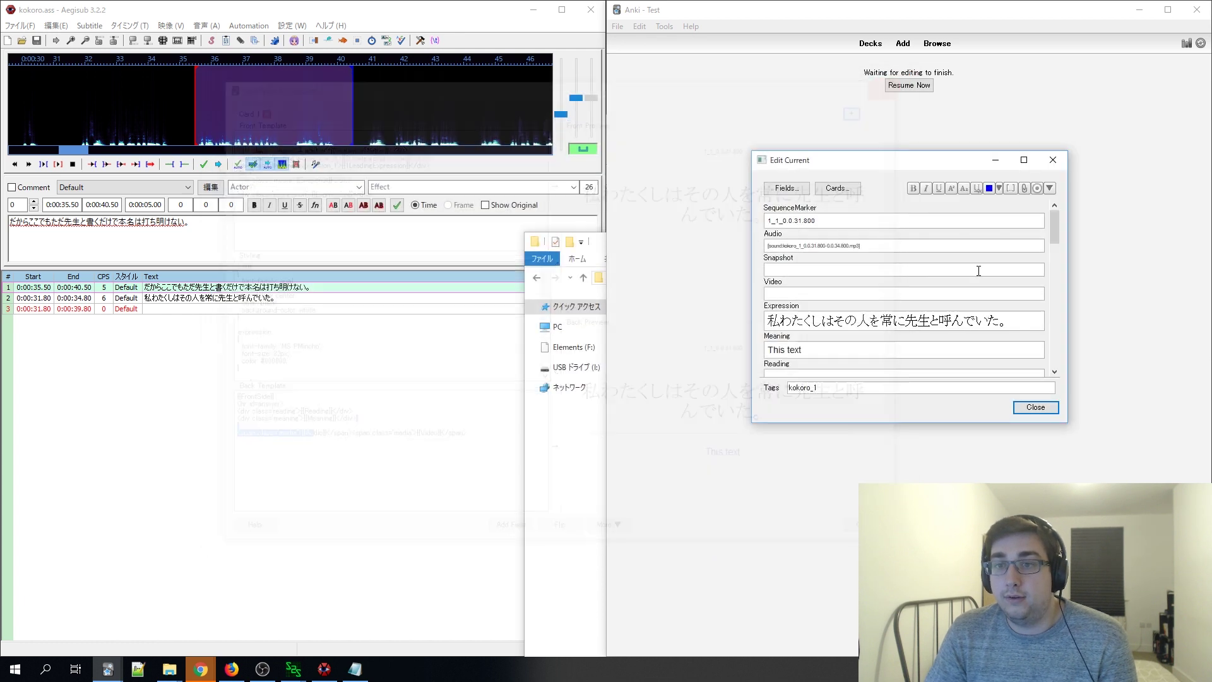
click(1033, 407)
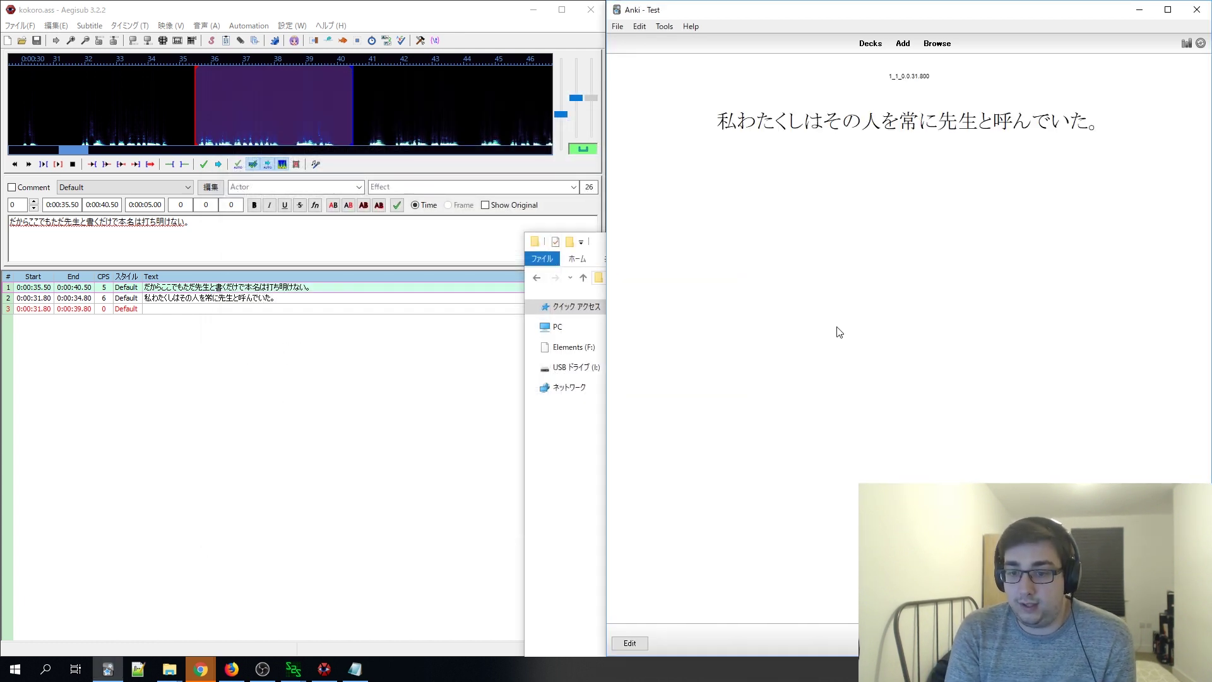
key(space)
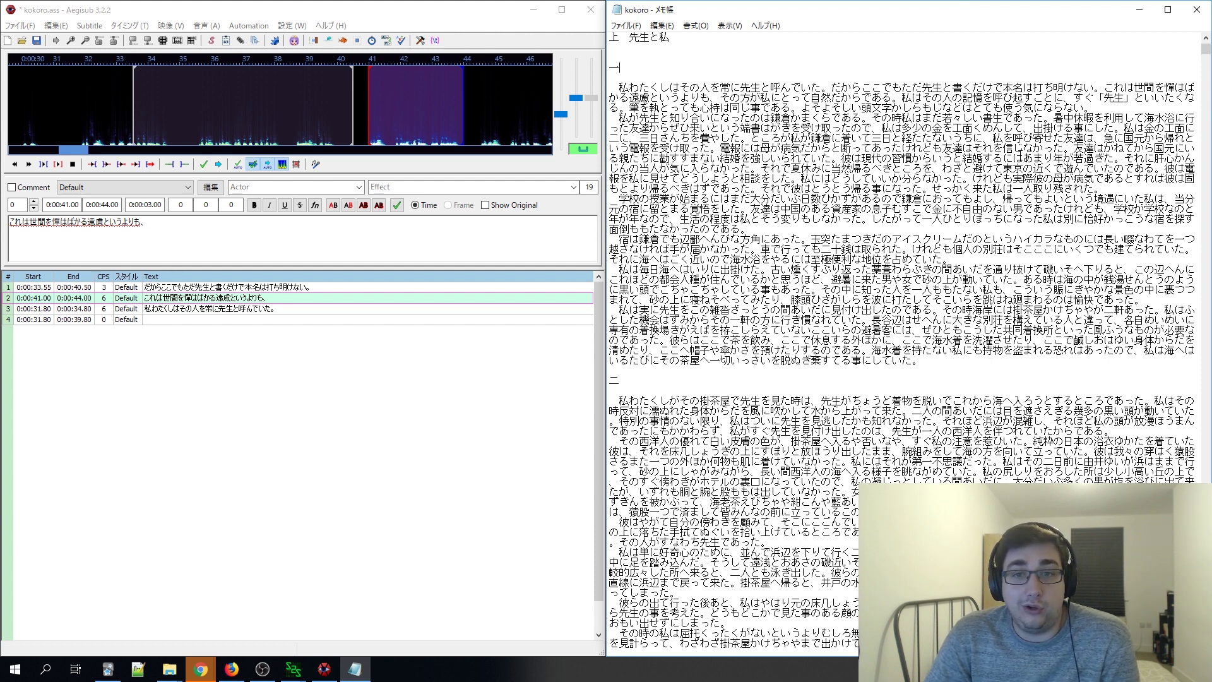
key(alt+Tab)
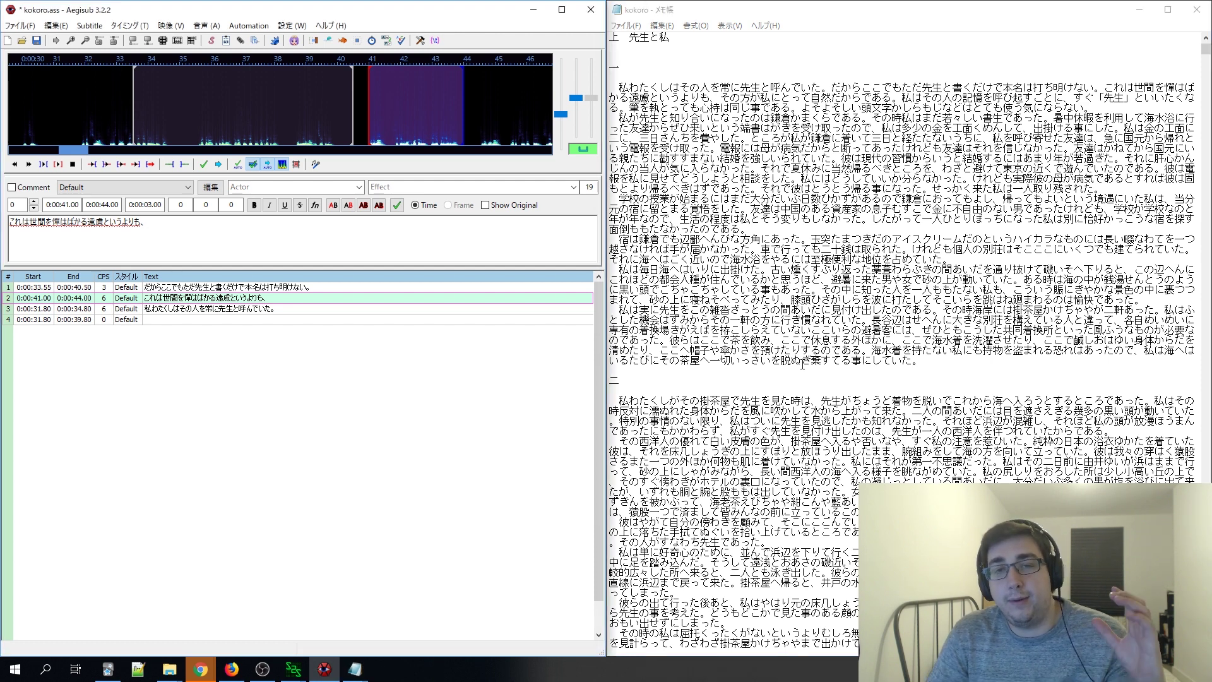